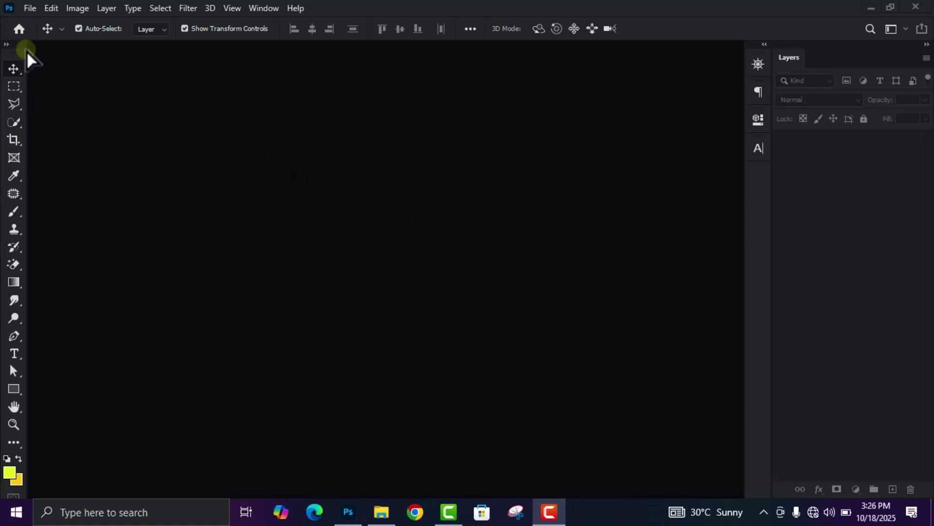
# Create a new document 8 inches wide and 9 inches high at 300 pixels/inch, in RGB Color with a white background
pyautogui.click(29, 9)
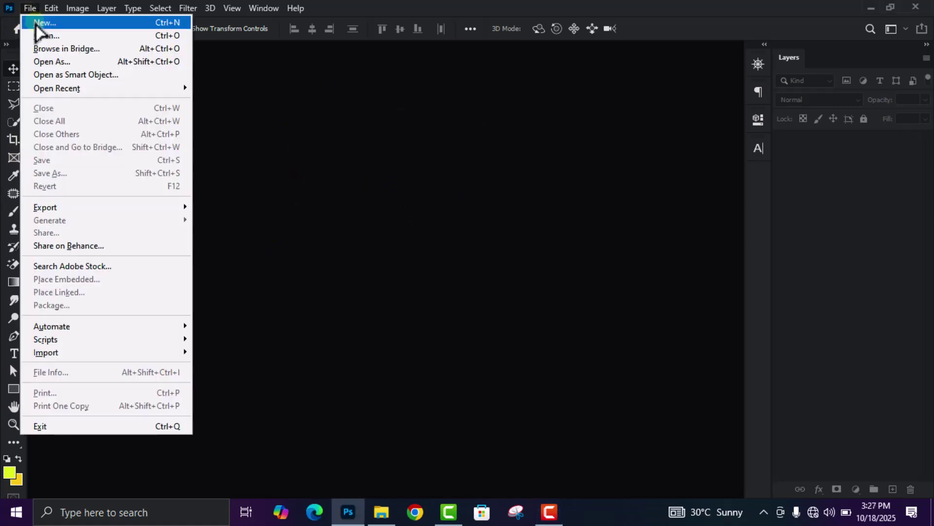
pyautogui.click(36, 24)
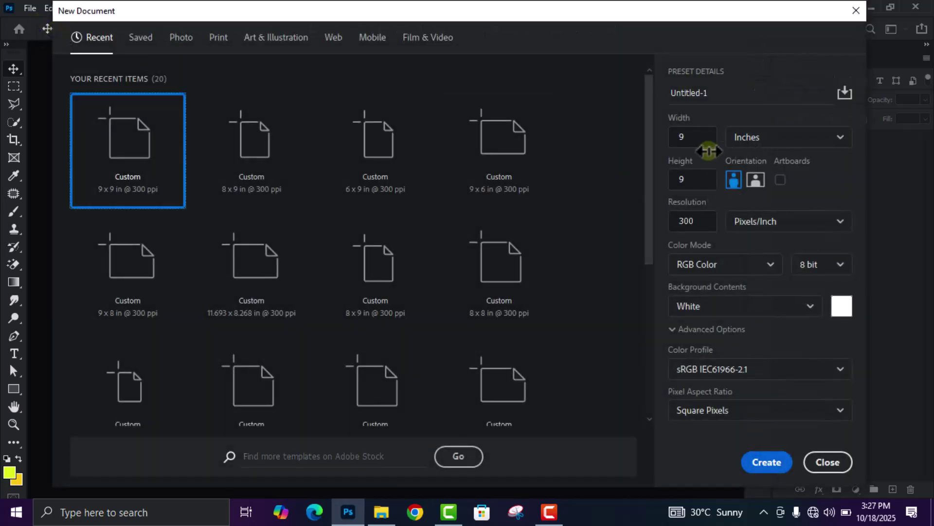
pyautogui.click(692, 134)
pyautogui.write('9')
pyautogui.press('Tab')
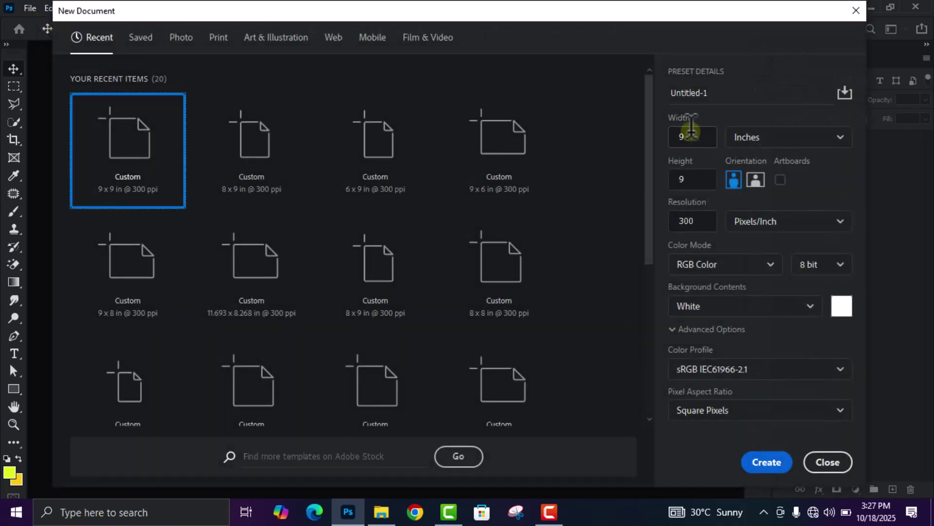
pyautogui.click(694, 135)
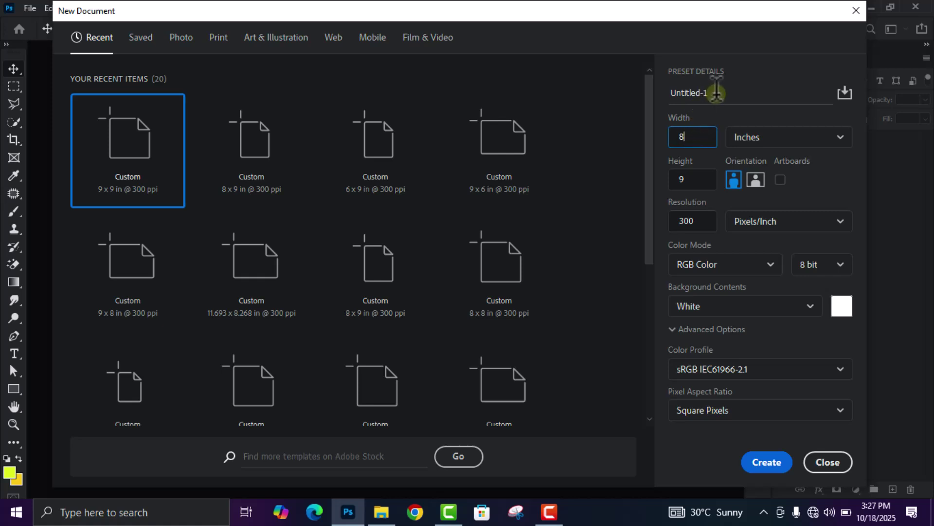
pyautogui.moveTo(716, 93); pyautogui.dragTo(667, 93)
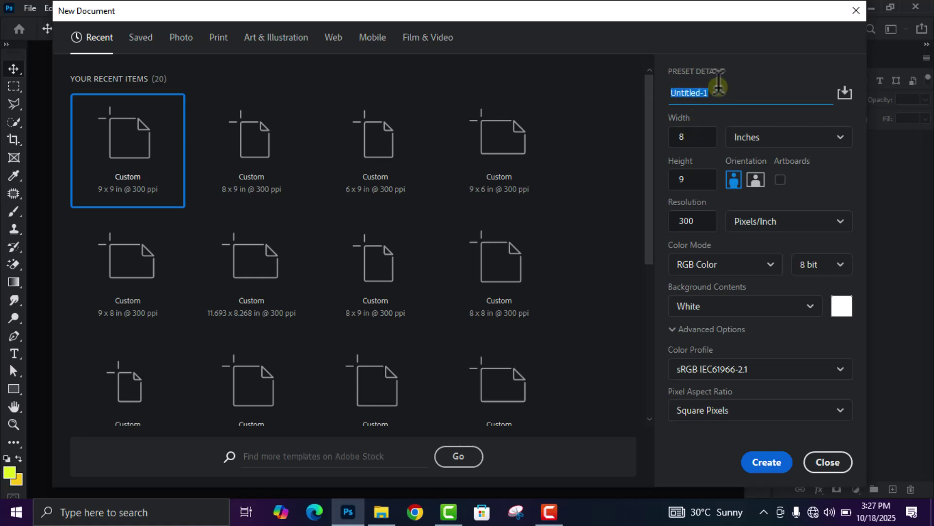
pyautogui.doubleClick(700, 220)
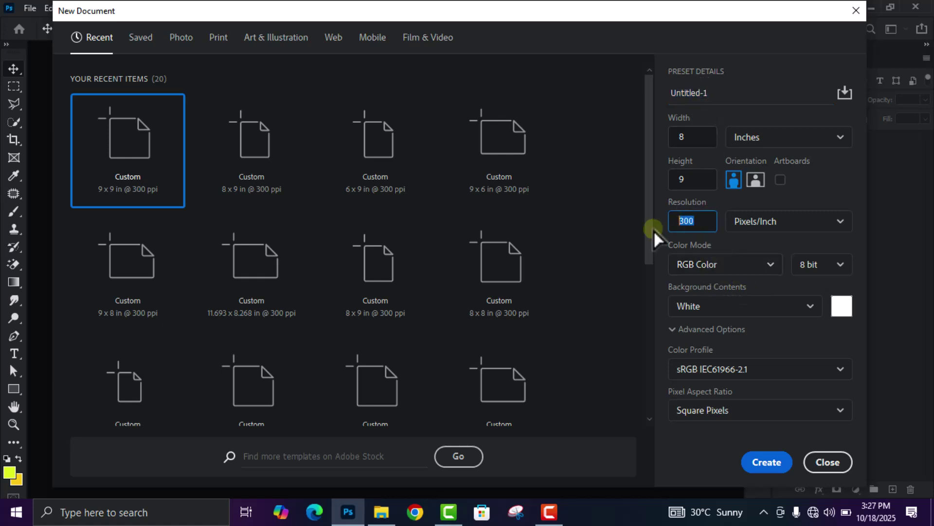
pyautogui.click(760, 466)
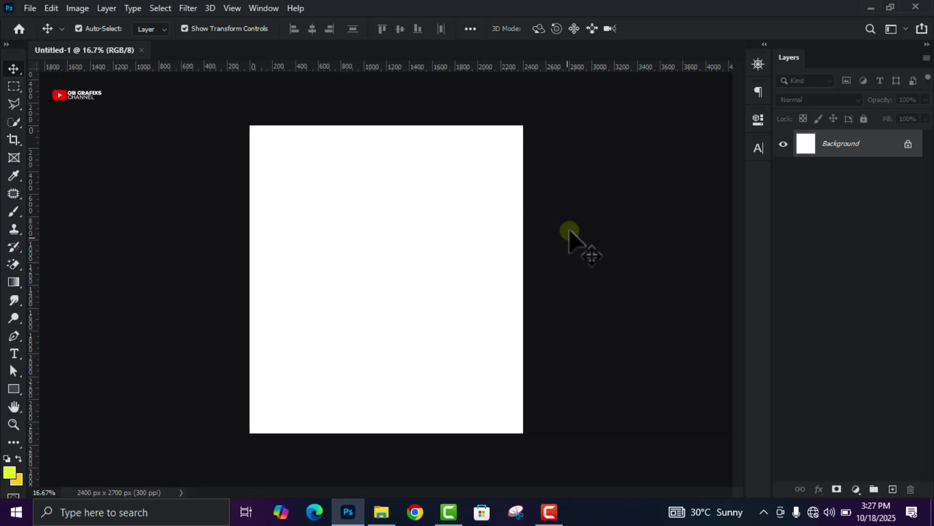
# Add two vertical guides, at 10% and 90% of the canvas width
pyautogui.click(233, 10)
pyautogui.click(260, 406)
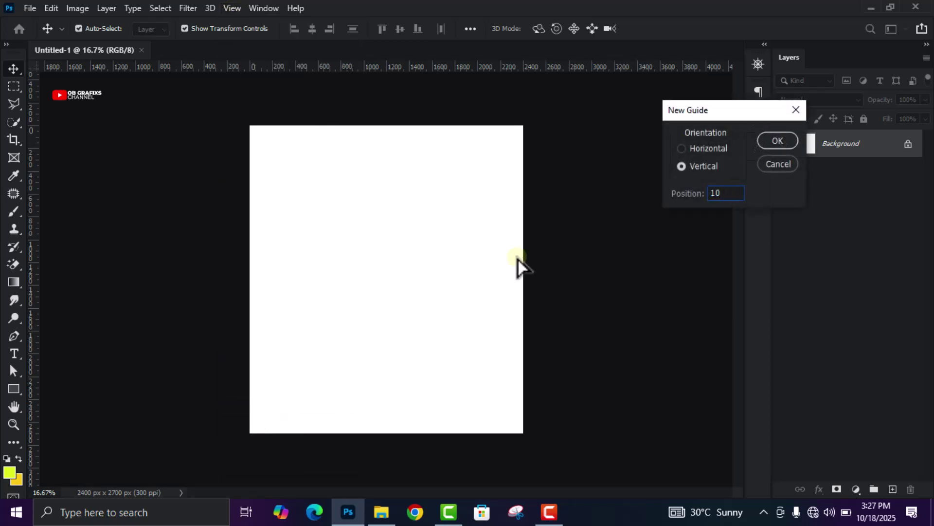
pyautogui.press('Return')
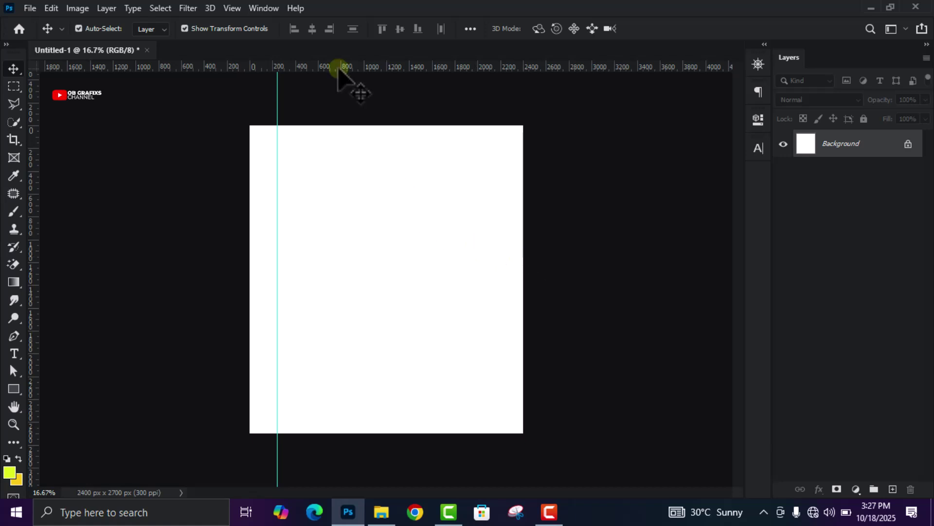
pyautogui.click(236, 8)
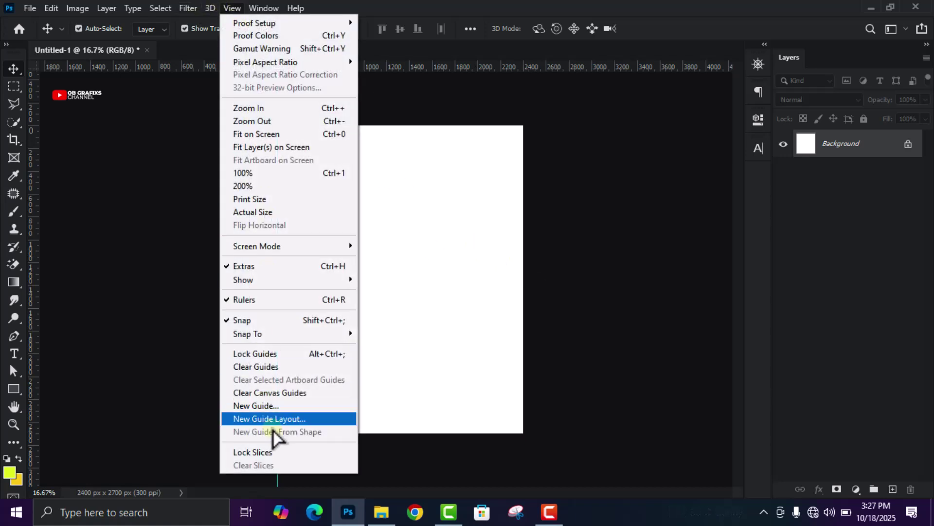
pyautogui.click(270, 405)
pyautogui.write('90')
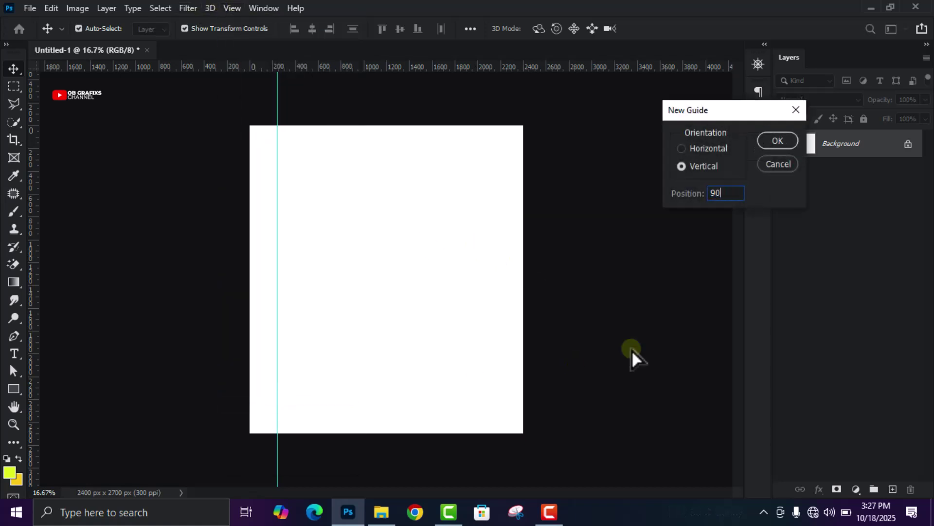
pyautogui.write('%')
pyautogui.press('Return')
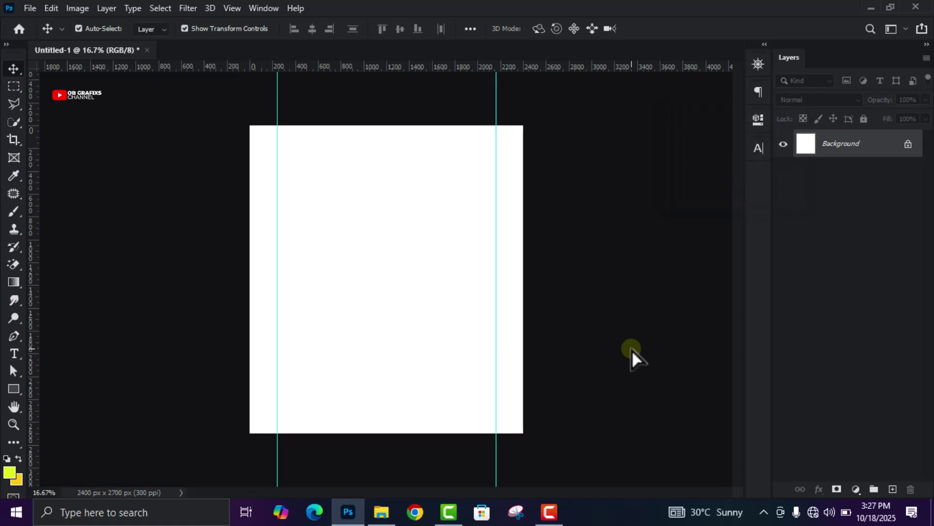
# Add two horizontal guides, at 10% and 90% of the canvas height
pyautogui.click(232, 9)
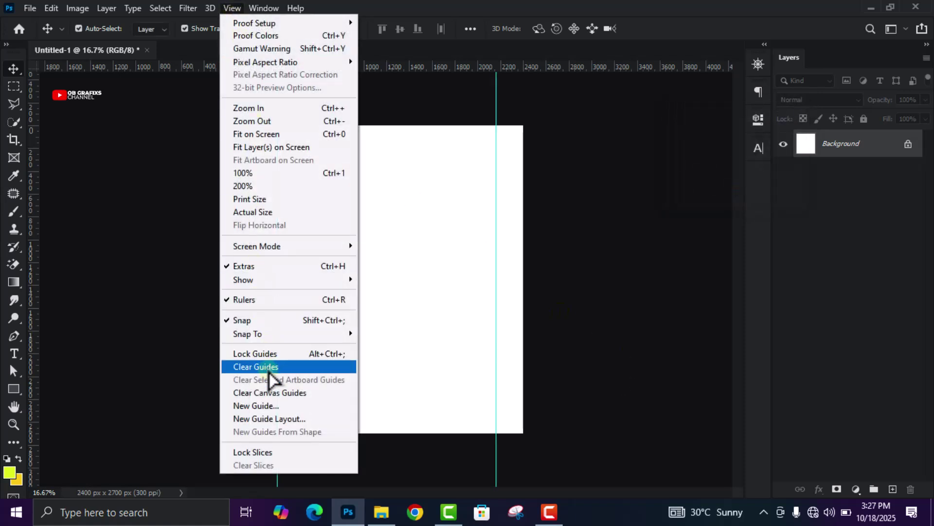
pyautogui.click(270, 406)
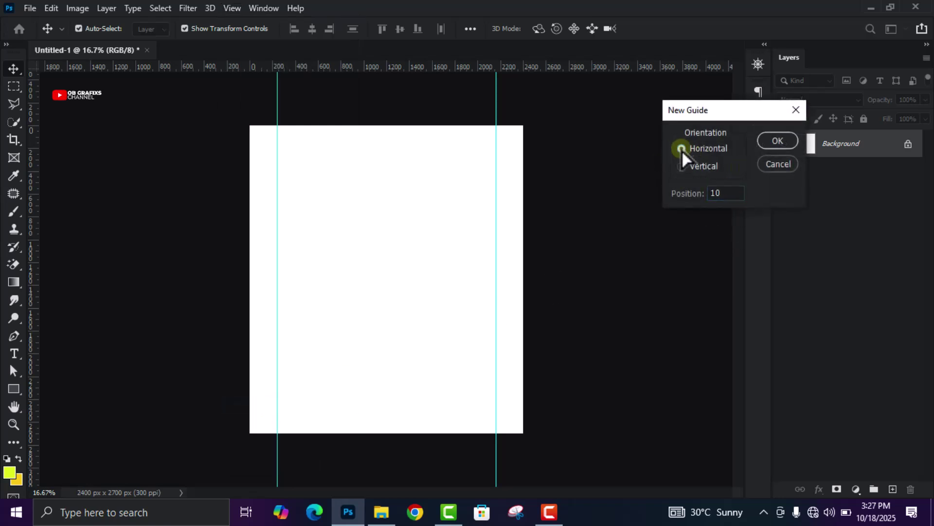
pyautogui.click(731, 192)
pyautogui.click(778, 141)
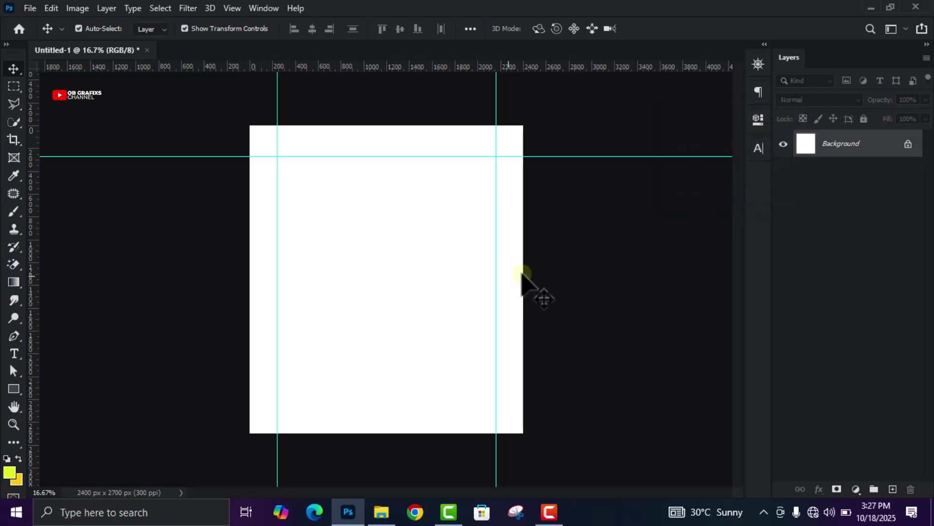
pyautogui.click(232, 8)
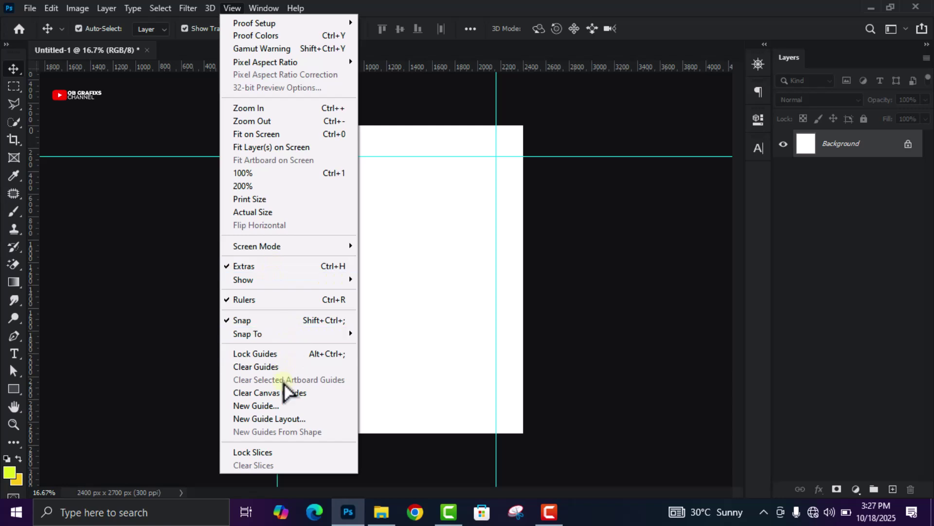
pyautogui.click(272, 406)
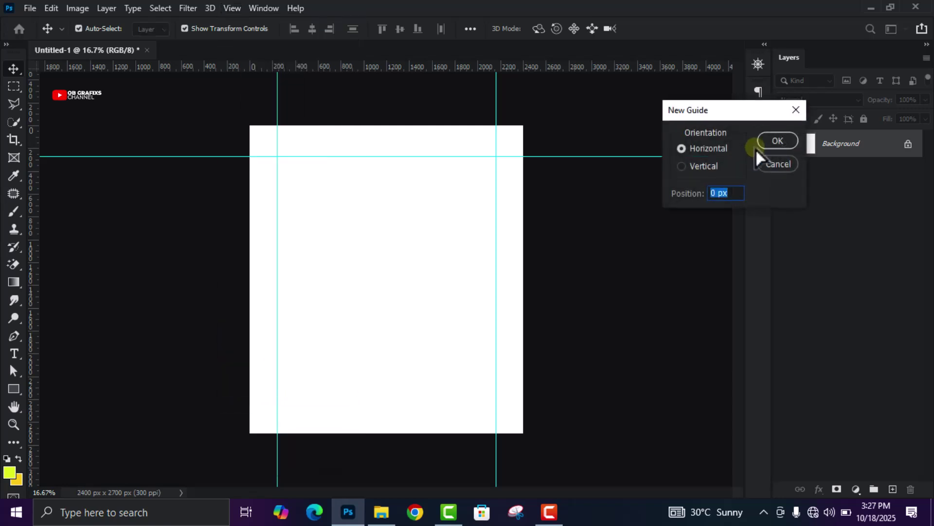
pyautogui.write('90%')
pyautogui.click(785, 142)
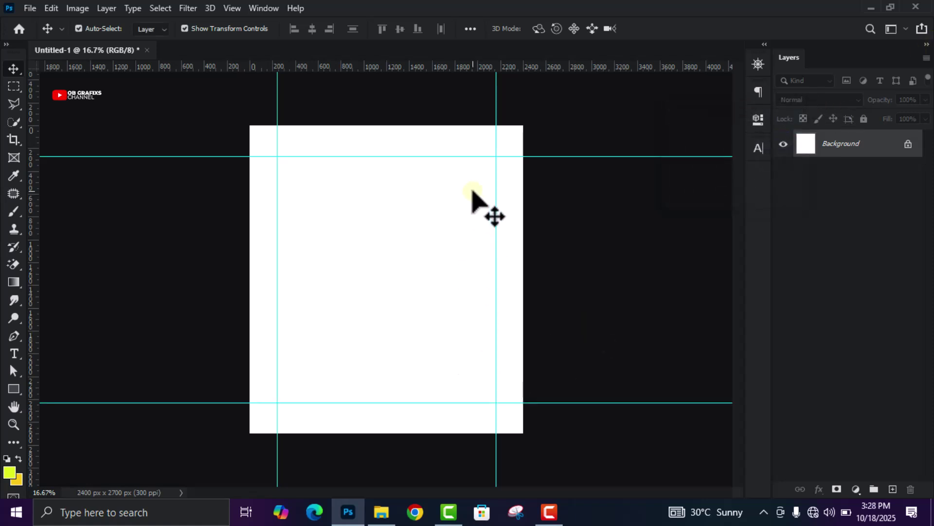
# Place the blurred teal gradient image from the file explorer and scale it to about 80.5% so it covers the whole canvas
pyautogui.click(381, 512)
pyautogui.moveTo(167, 104); pyautogui.dragTo(376, 329)
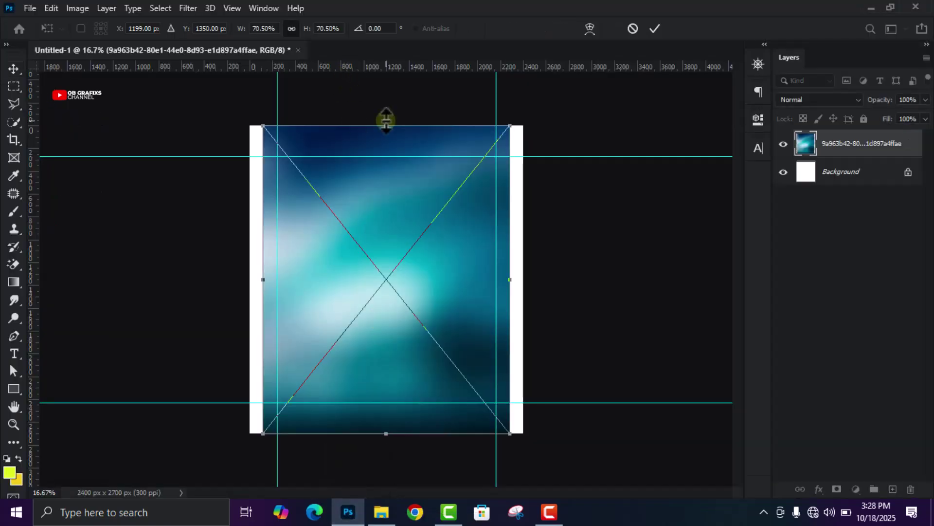
pyautogui.moveTo(385, 126); pyautogui.dragTo(391, 93)
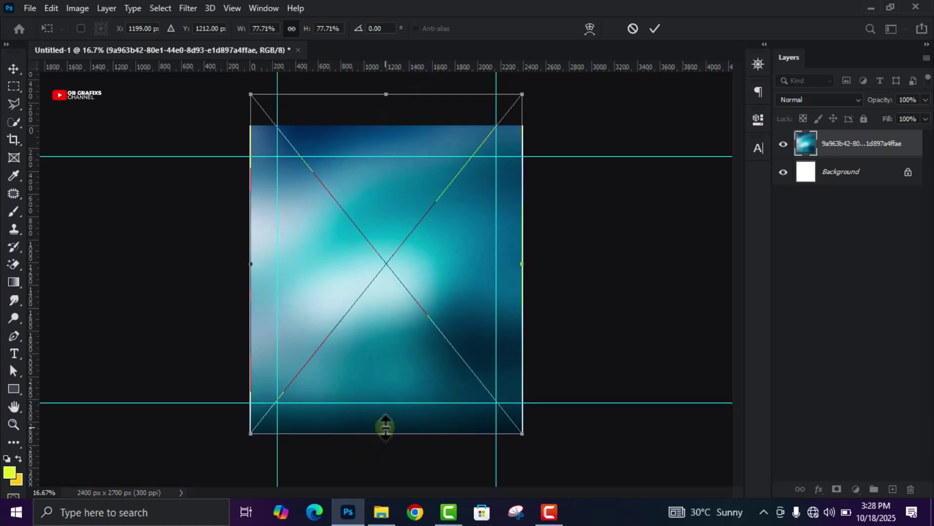
pyautogui.moveTo(386, 433); pyautogui.dragTo(390, 441)
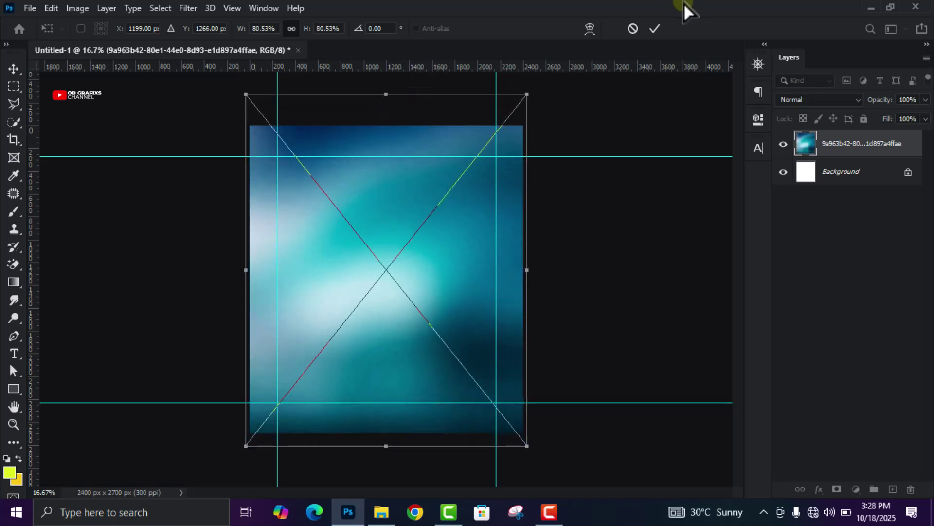
pyautogui.click(655, 28)
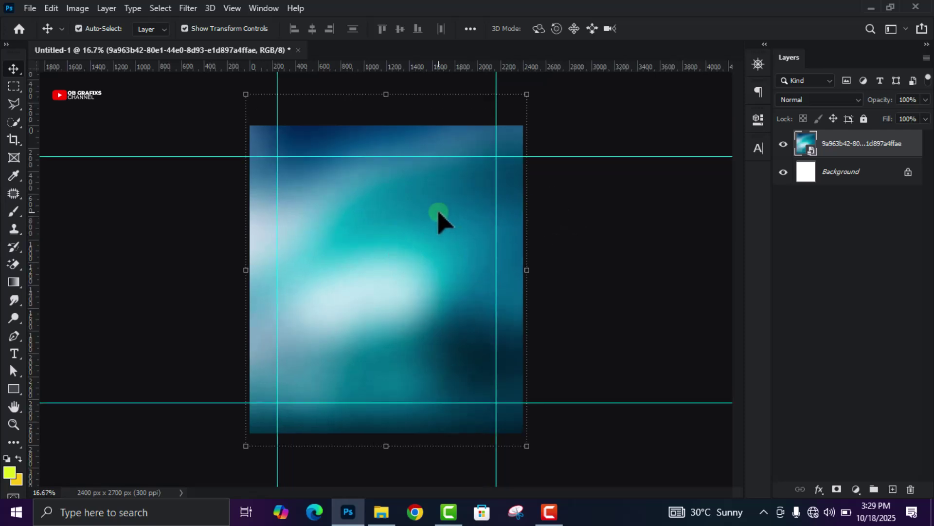
# Start a Color Balance adjustment on the gradient image and set the midtones to cyan-red +100, magenta-green +80 and yellow-blue -37
pyautogui.click(79, 10)
pyautogui.moveTo(99, 48)
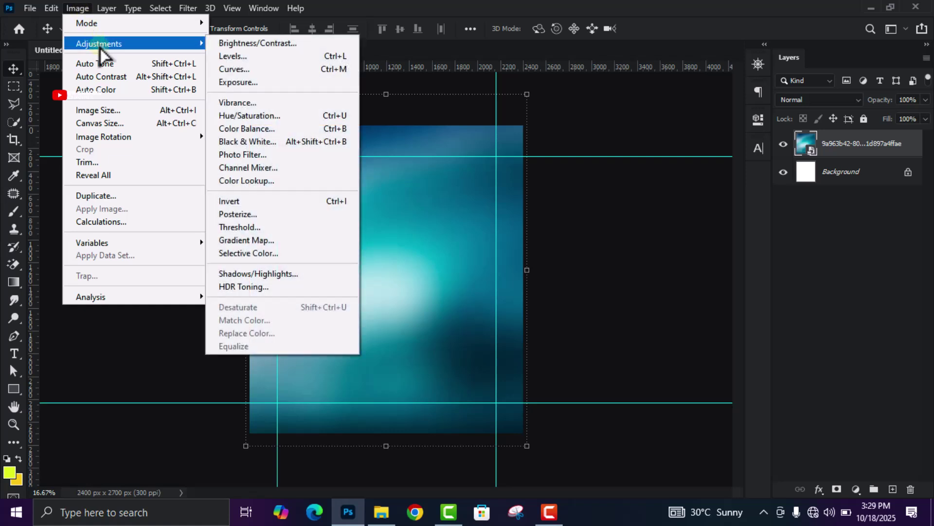
pyautogui.click(274, 130)
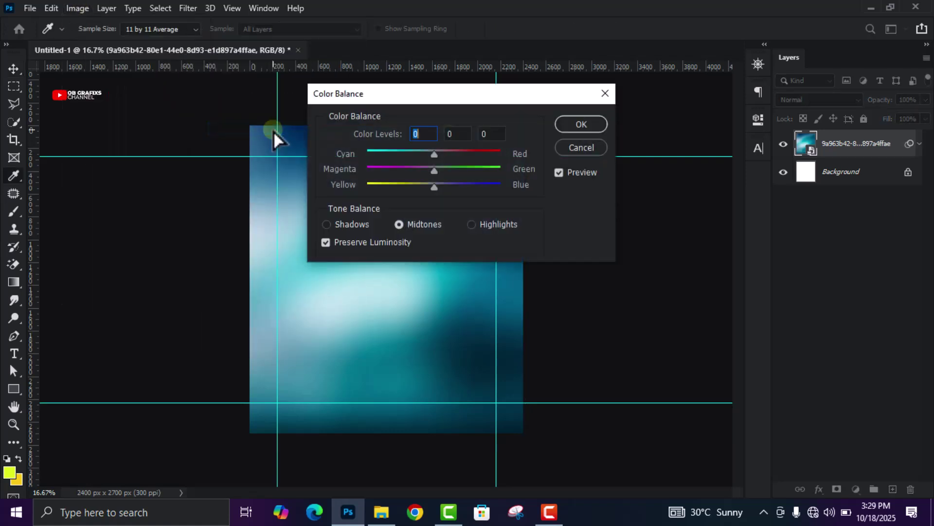
pyautogui.click(399, 224)
pyautogui.click(422, 132)
pyautogui.write('+100')
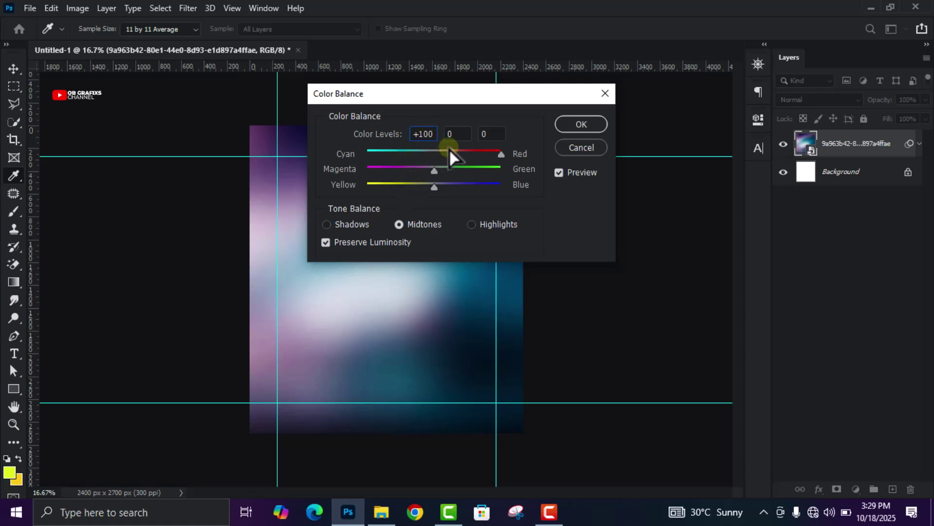
pyautogui.click(458, 133)
pyautogui.write('+80')
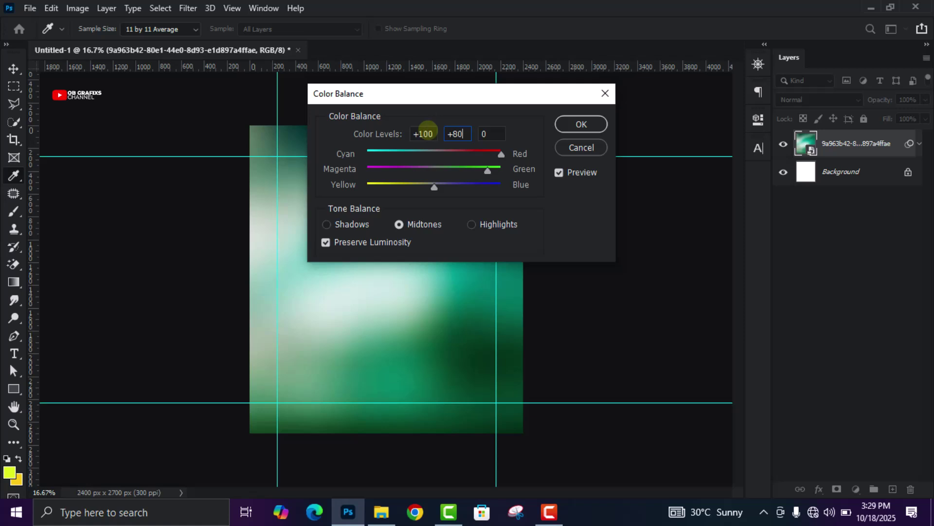
pyautogui.click(489, 132)
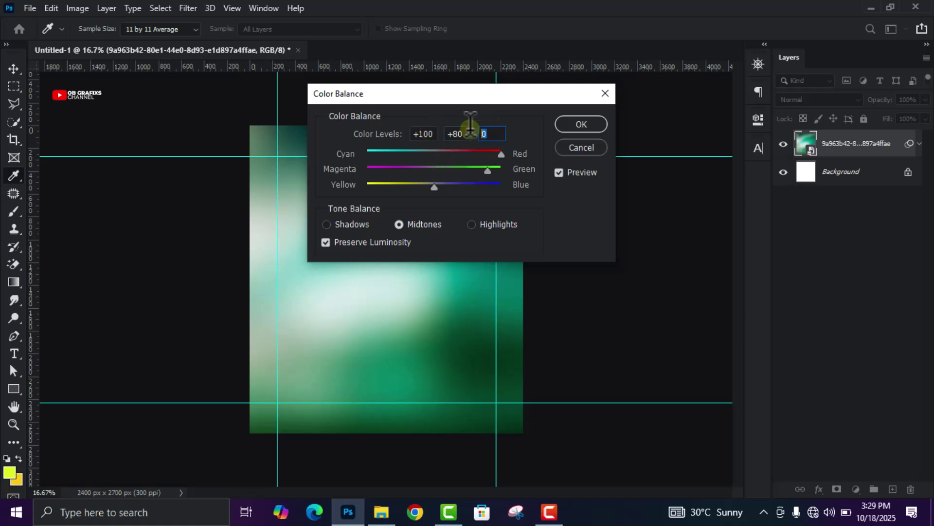
pyautogui.write('-37')
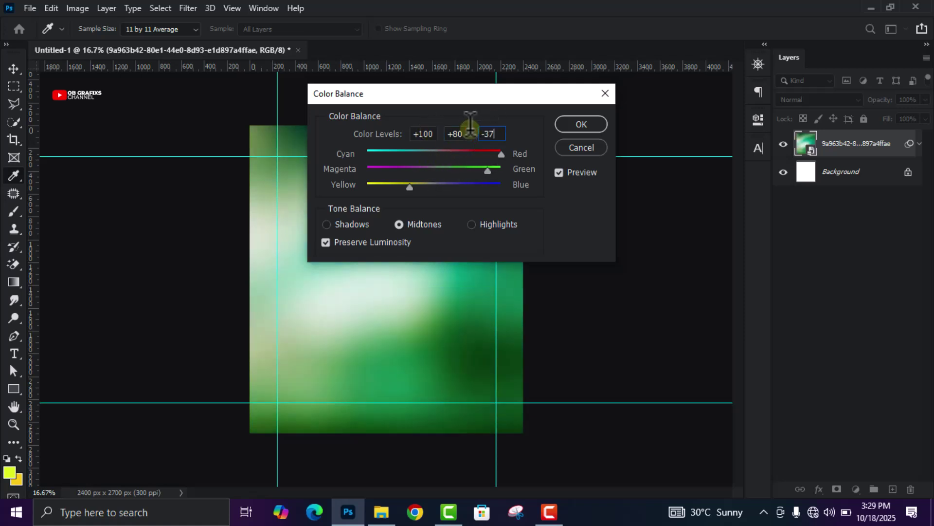
# Set the Color Balance highlights to cyan-red 0, magenta-green +9 and yellow-blue -64, and apply the adjustment
pyautogui.click(472, 224)
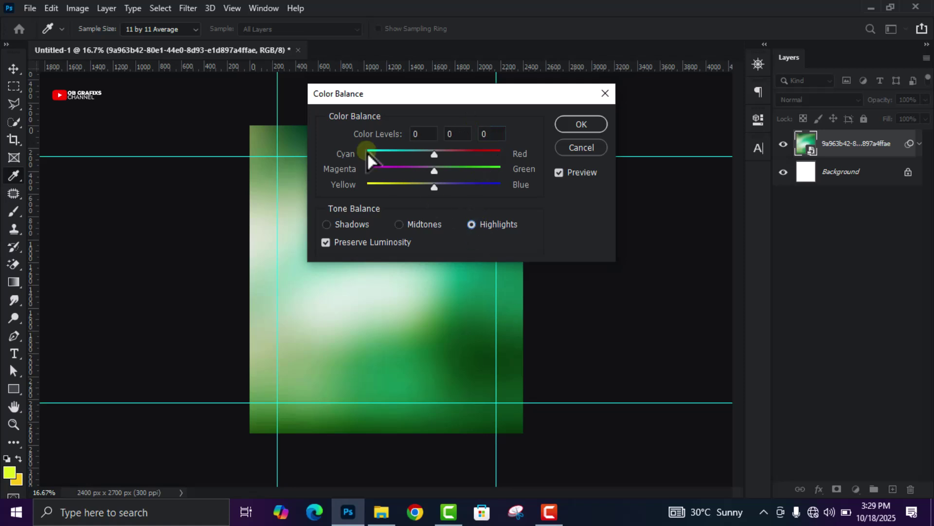
pyautogui.click(422, 133)
pyautogui.press('Right')
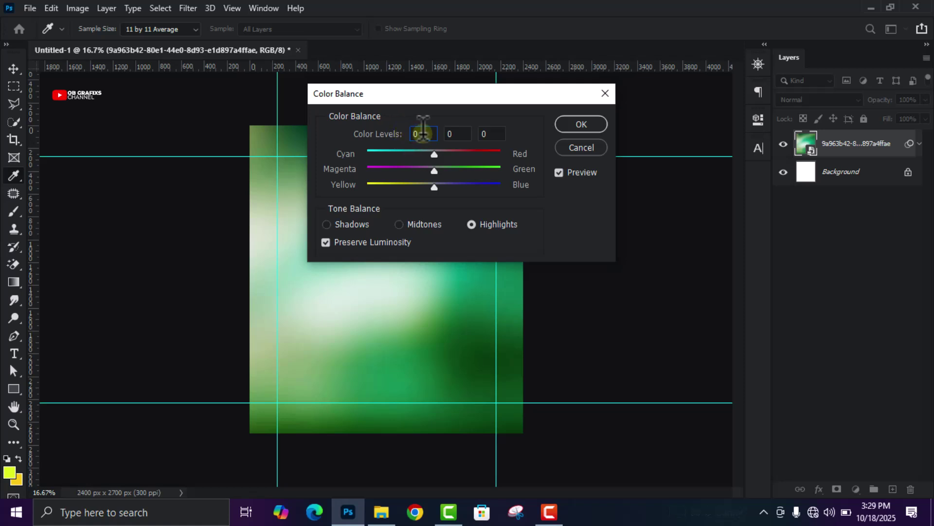
pyautogui.click(451, 134)
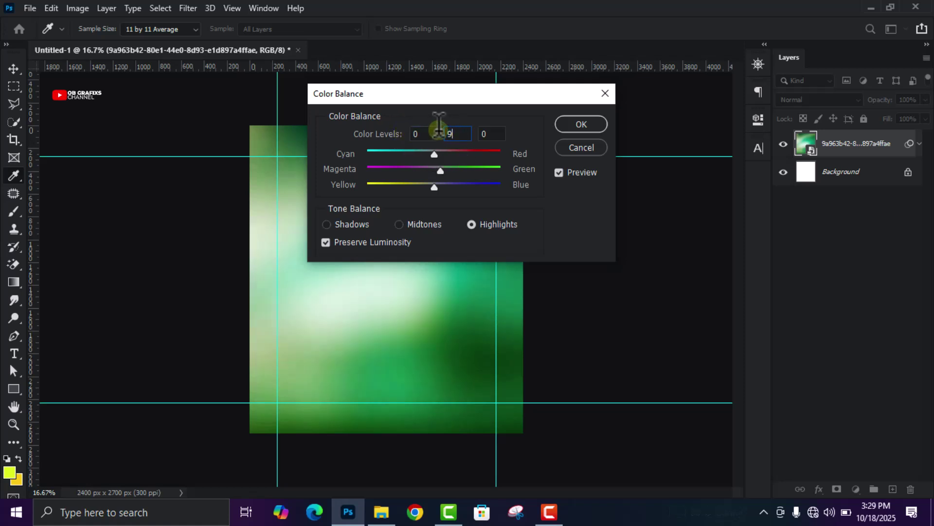
pyautogui.write('9')
pyautogui.press('Tab')
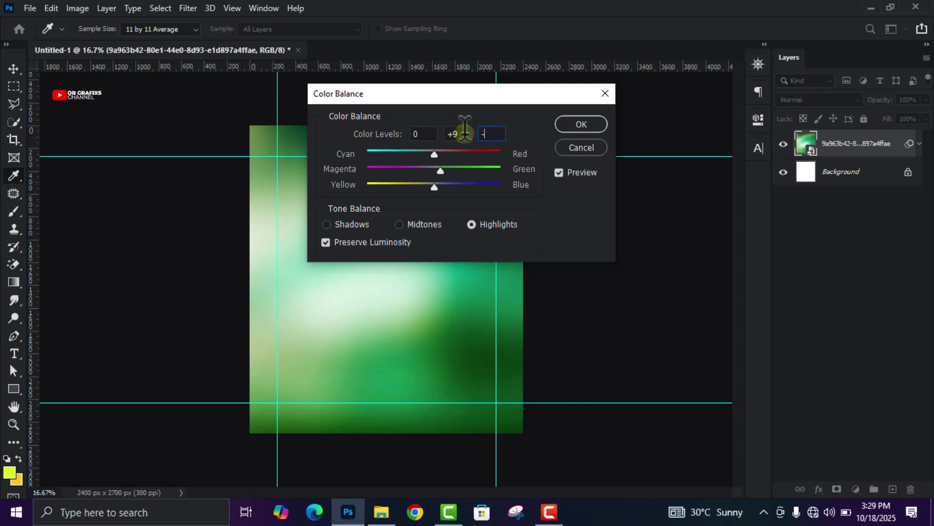
pyautogui.write('-64')
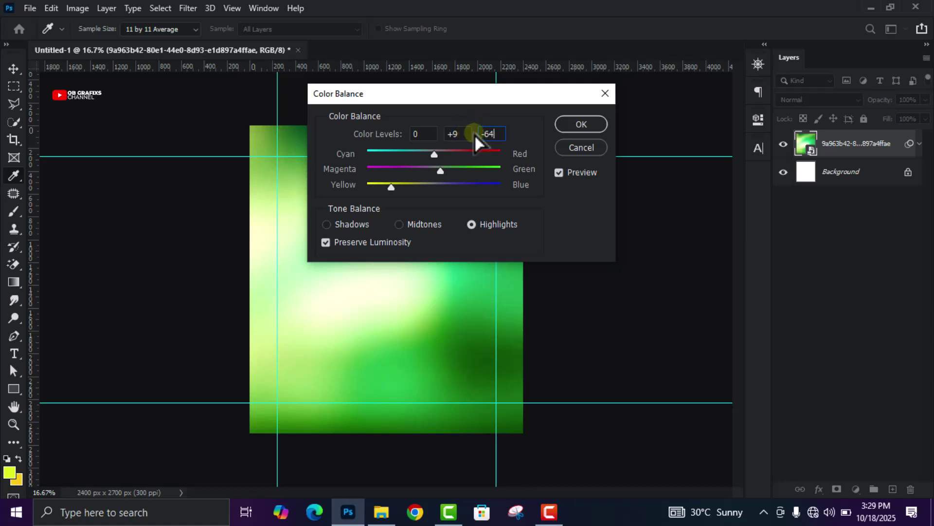
pyautogui.click(589, 125)
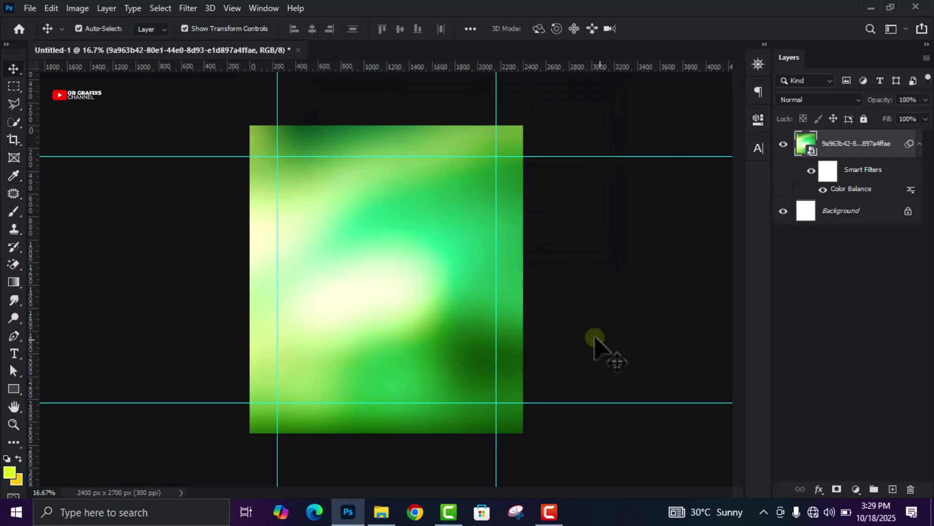
# Move the gradient image slightly down so it is vertically centred on the canvas
pyautogui.scroll(-2, 317, 309)
pyautogui.scroll(3, 428, 257)
pyautogui.moveTo(431, 224); pyautogui.dragTo(432, 241)
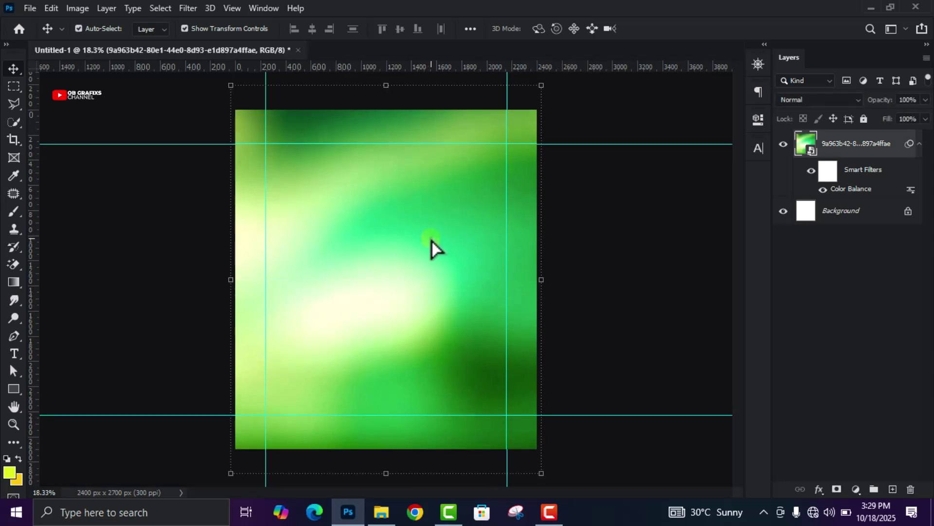
# Draw a rectangle shape about 654 x 115 px just inside the upper-left corner of the margin guides
pyautogui.click(626, 249)
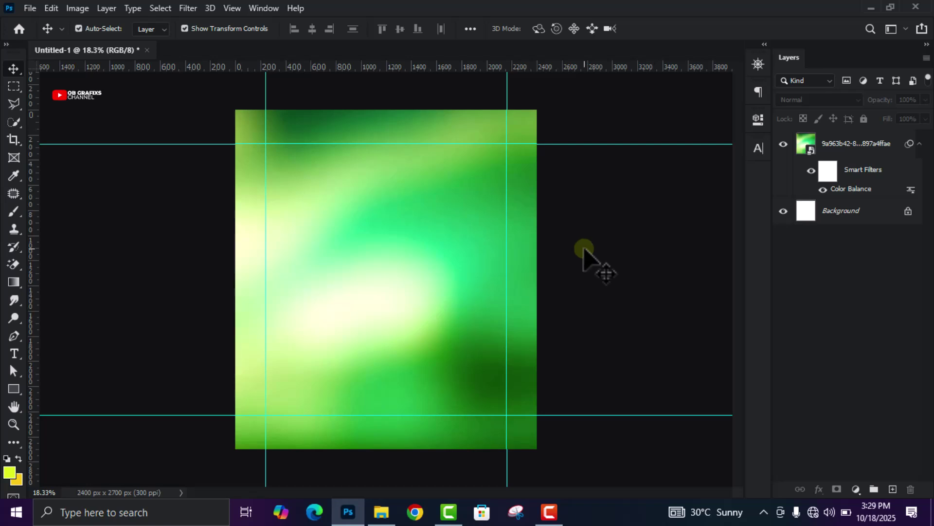
pyautogui.click(10, 390)
pyautogui.click(62, 392)
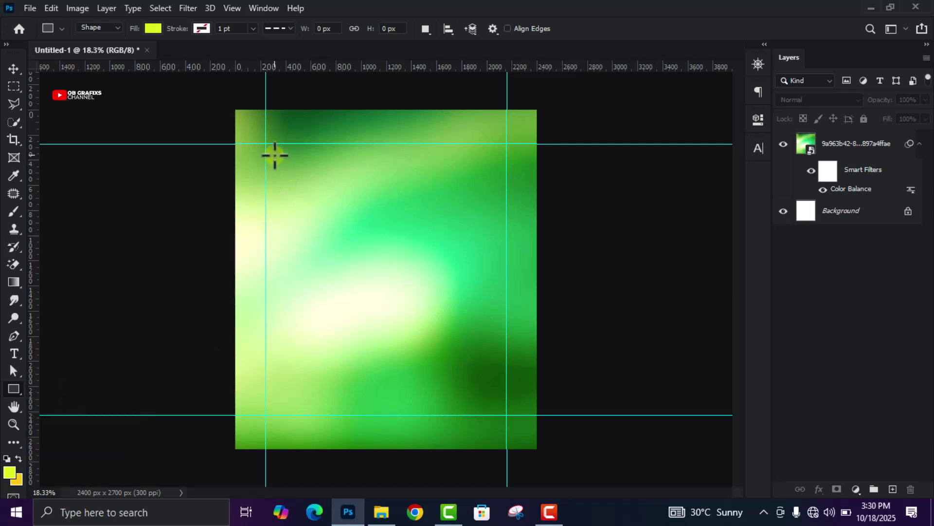
pyautogui.moveTo(273, 152); pyautogui.dragTo(355, 166)
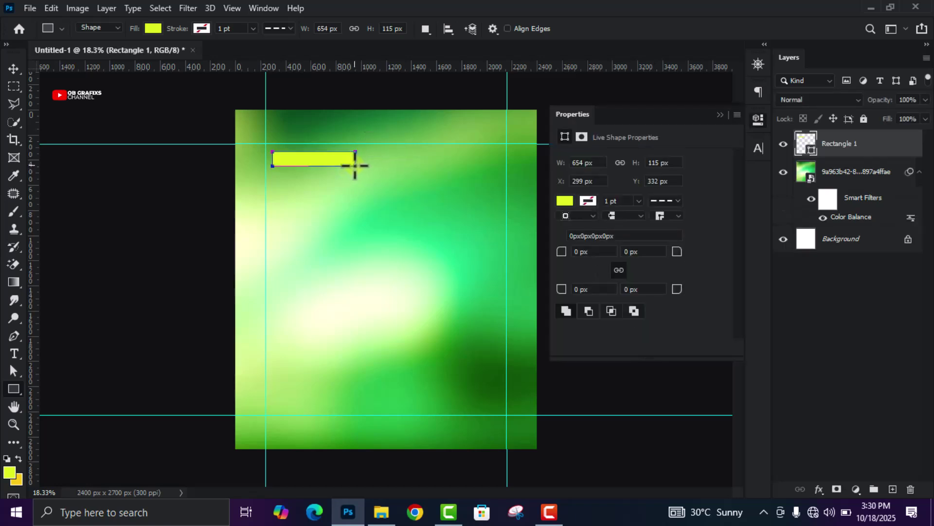
# Set the rectangle's fill colour to #96d89a
pyautogui.click(567, 200)
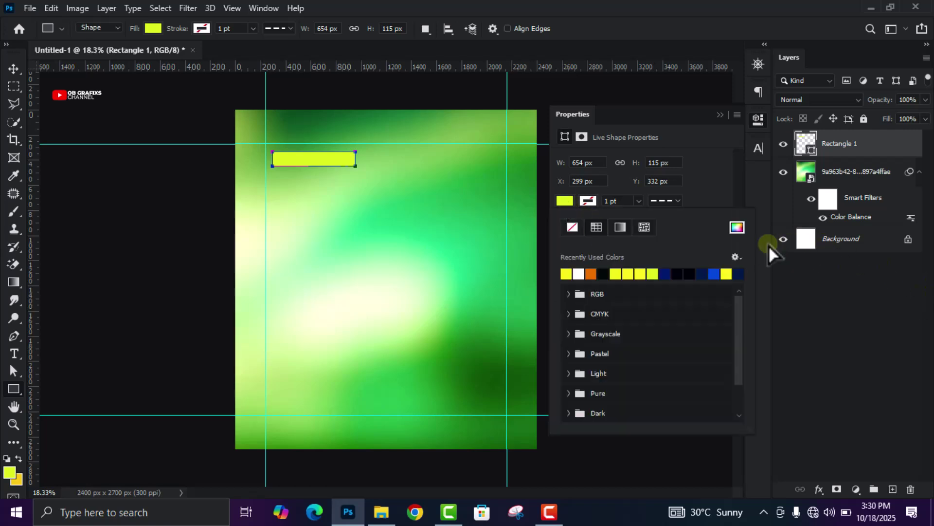
pyautogui.click(737, 228)
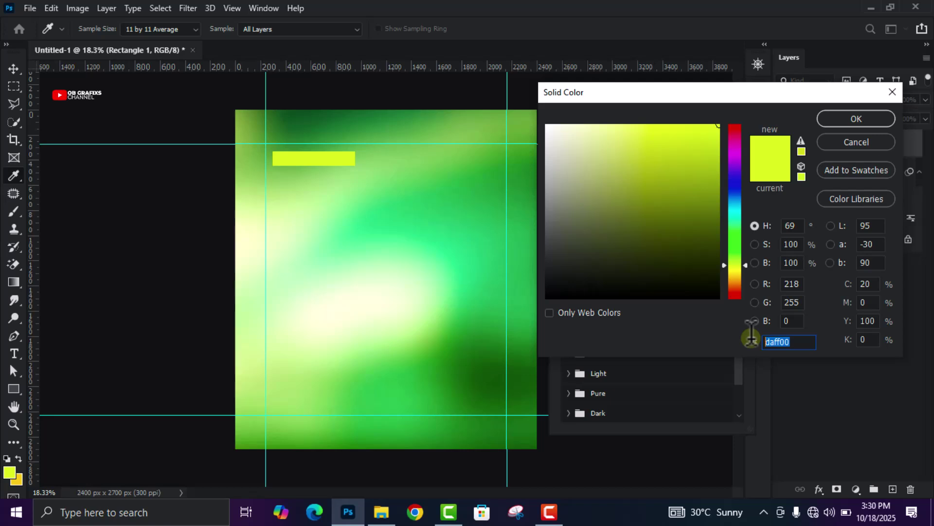
pyautogui.write('96d')
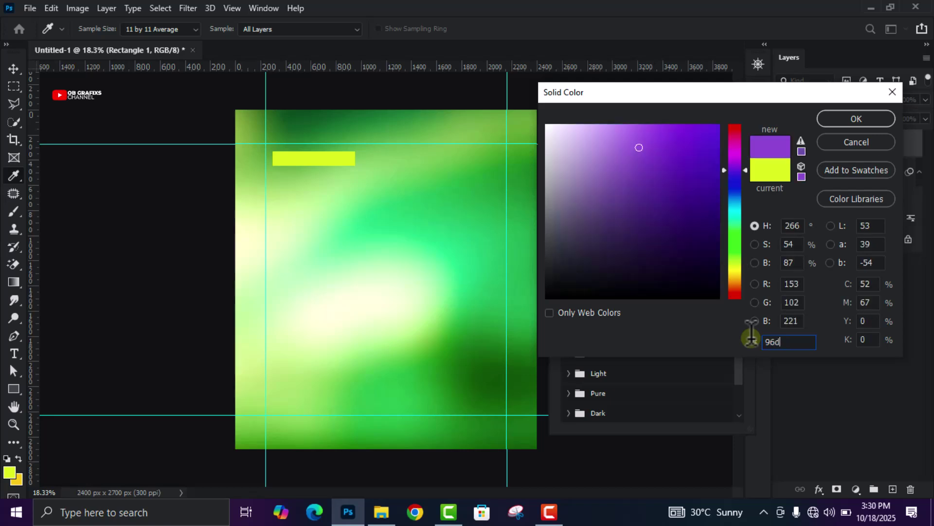
pyautogui.write('89a')
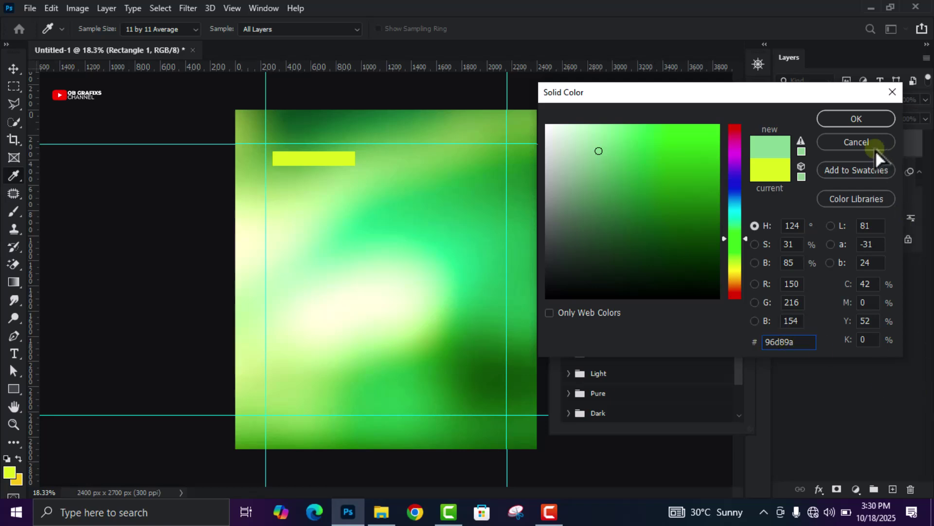
pyautogui.click(856, 119)
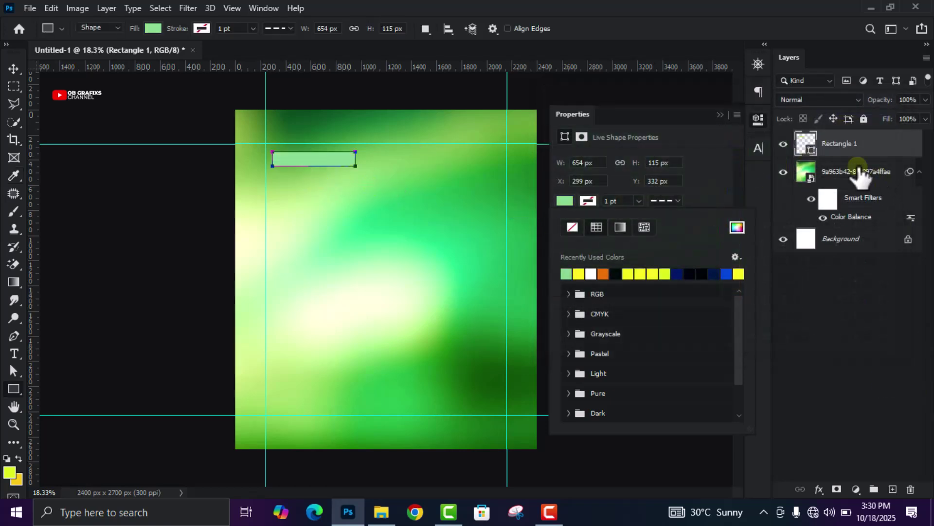
pyautogui.click(758, 122)
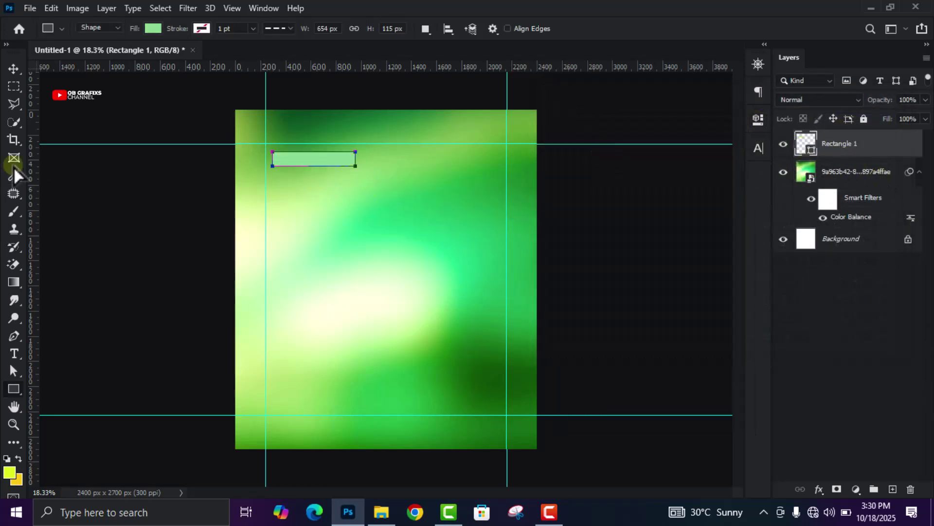
# Duplicate the light green bar directly below the original, leaving a narrow gap between them
pyautogui.click(11, 69)
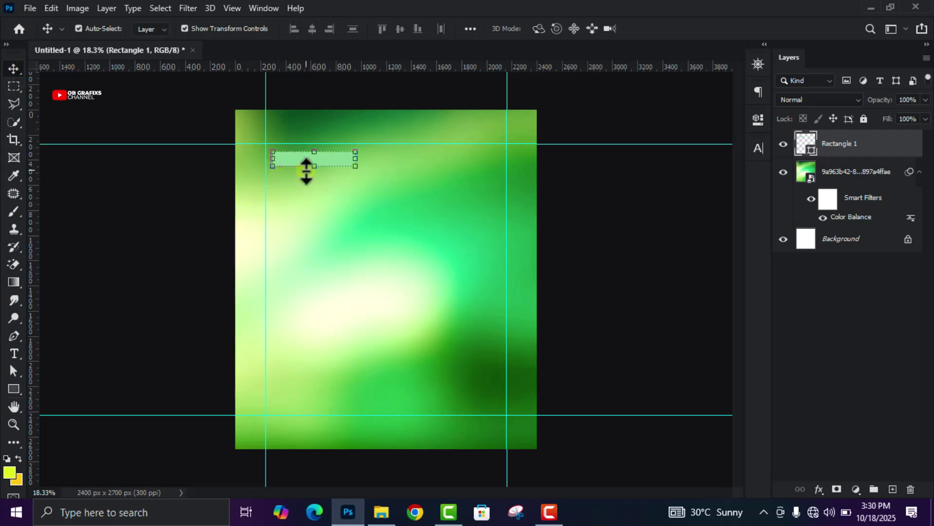
pyautogui.moveTo(328, 159); pyautogui.dragTo(327, 179)
pyautogui.scroll(1, 261, 158)
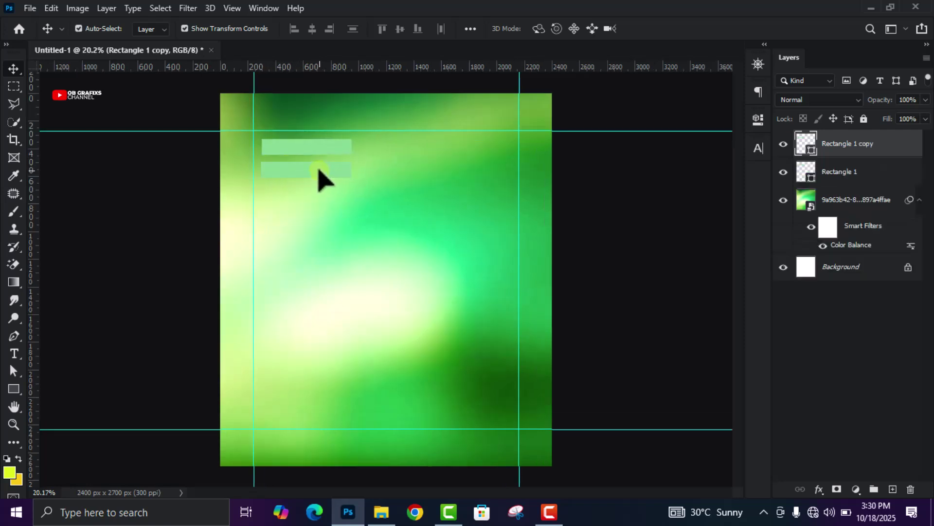
pyautogui.press('ctrl')
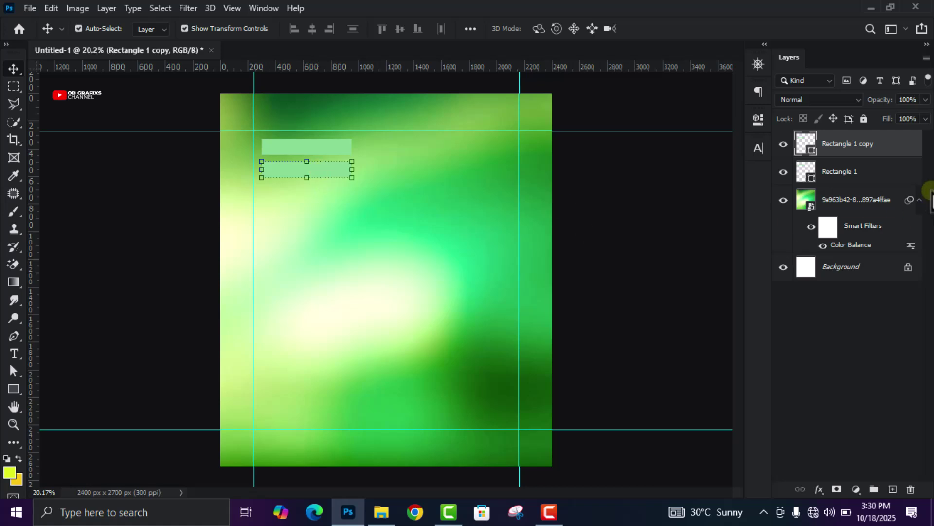
# Duplicate the two bars below themselves and copy the lowest one once more, making an evenly spaced column of five
pyautogui.keyDown('shift'); pyautogui.click(873, 175); pyautogui.keyUp('shift')
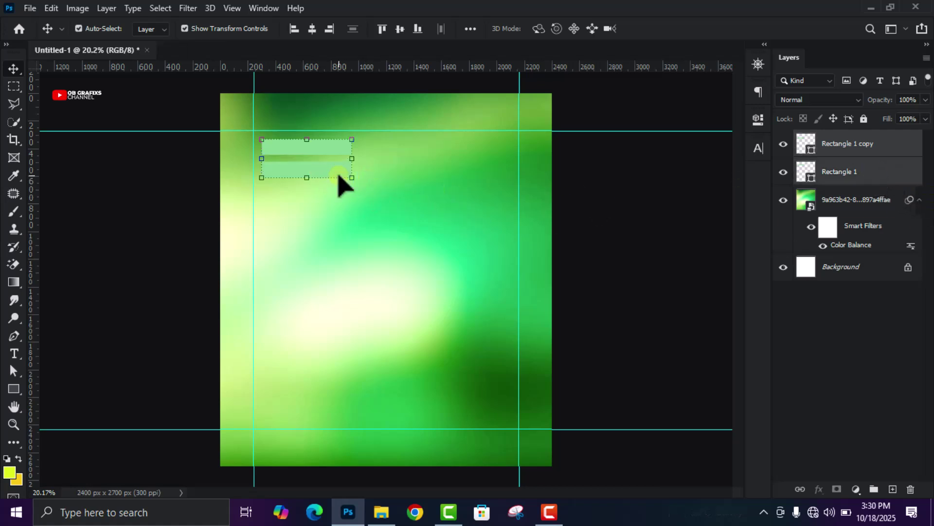
pyautogui.moveTo(335, 164); pyautogui.dragTo(338, 214)
pyautogui.click(688, 223)
pyautogui.click(327, 219)
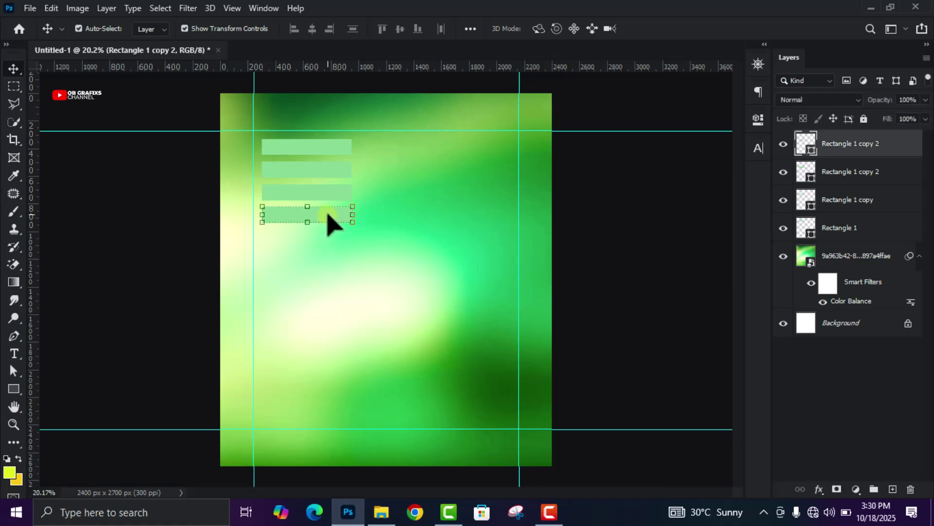
pyautogui.moveTo(327, 217); pyautogui.dragTo(327, 247)
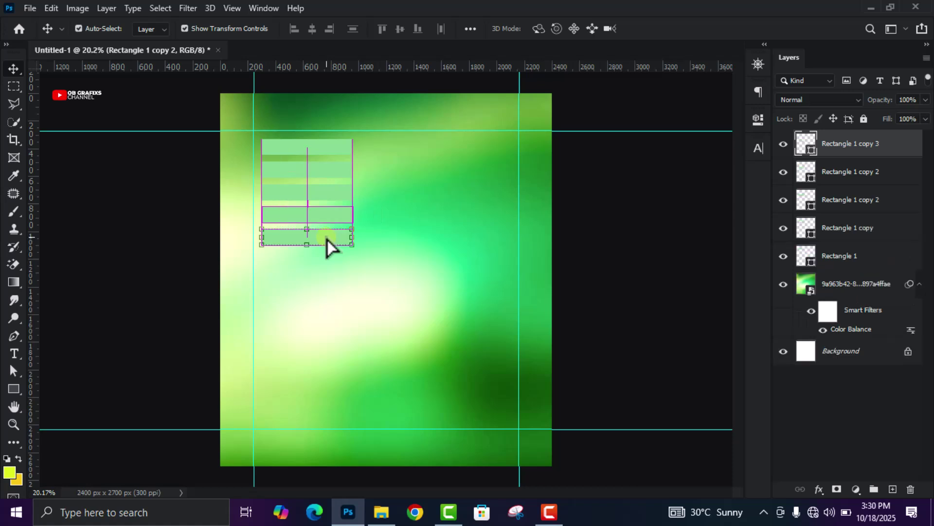
# Duplicate the whole stack of five bars about 892 px downward, leaving a gap of about 125 px between the stacks
pyautogui.click(859, 258)
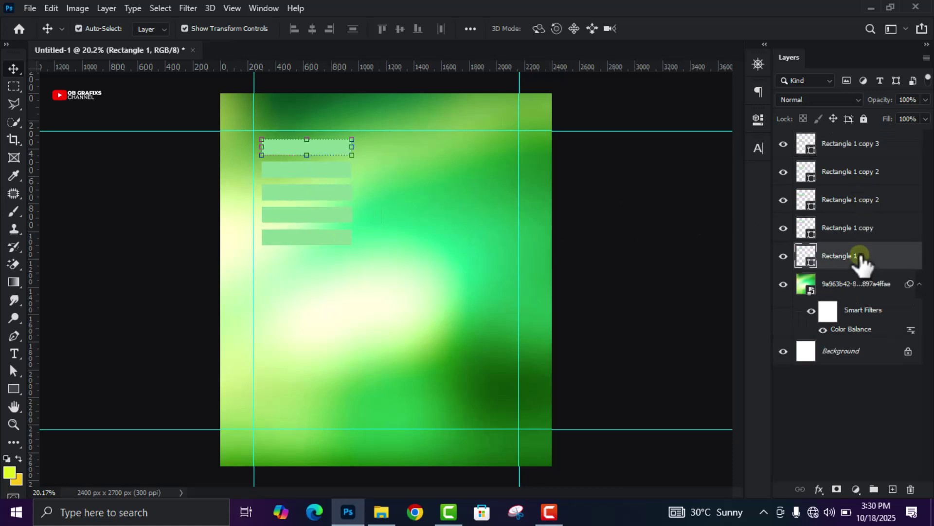
pyautogui.keyDown('shift'); pyautogui.click(862, 146); pyautogui.keyUp('shift')
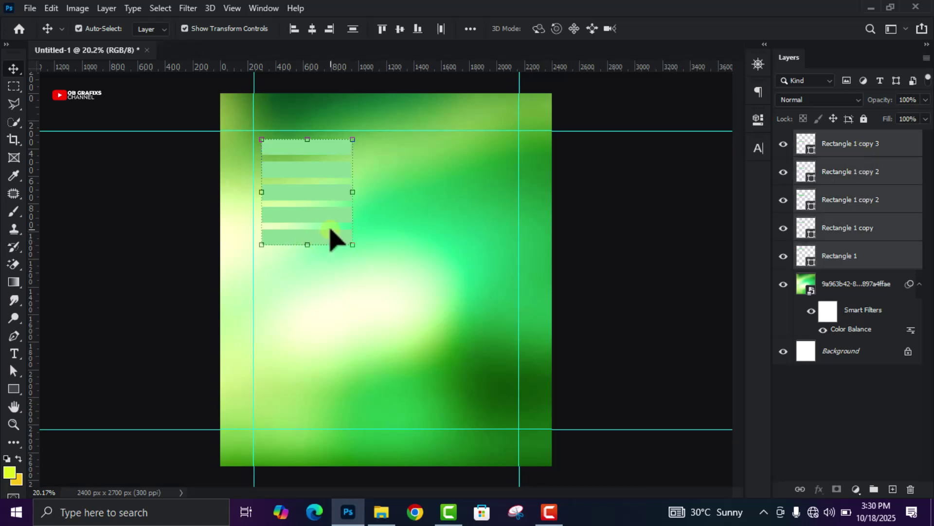
pyautogui.moveTo(331, 236); pyautogui.dragTo(334, 368)
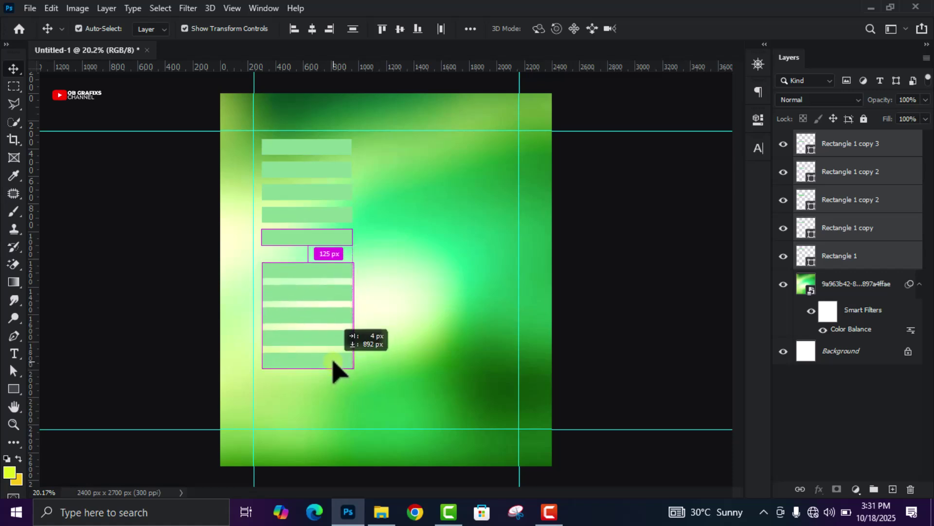
pyautogui.moveTo(333, 362); pyautogui.dragTo(334, 364)
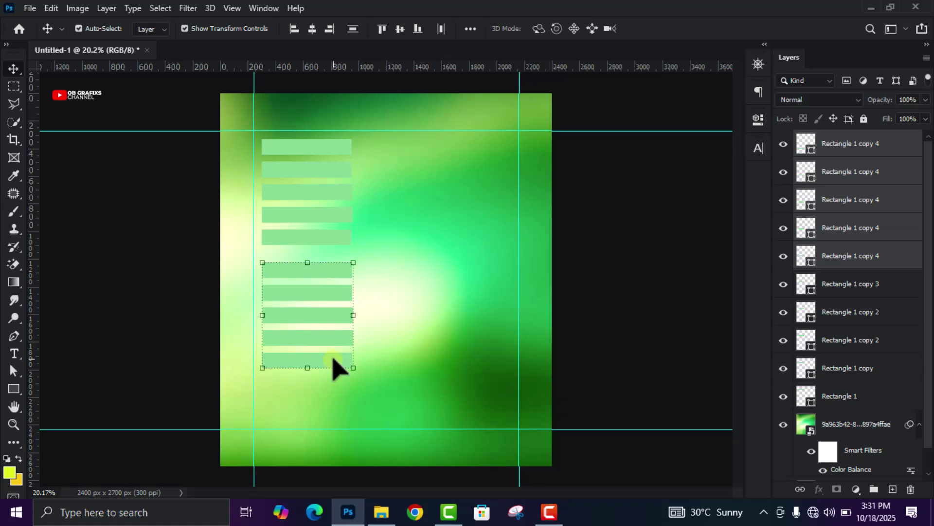
# Duplicate all ten bars about 1098 px to the right, forming a second column with a gap of about 440 px
pyautogui.click(862, 394)
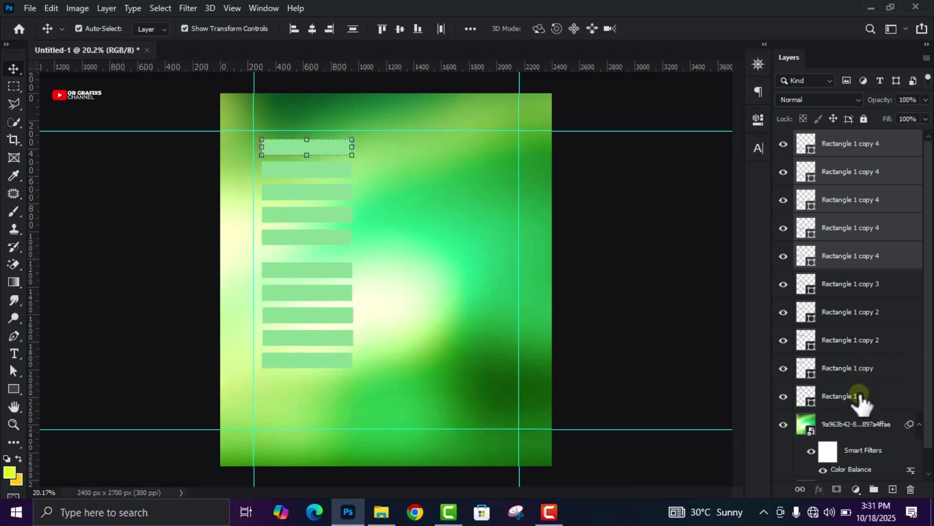
pyautogui.keyDown('shift'); pyautogui.click(856, 152); pyautogui.keyUp('shift')
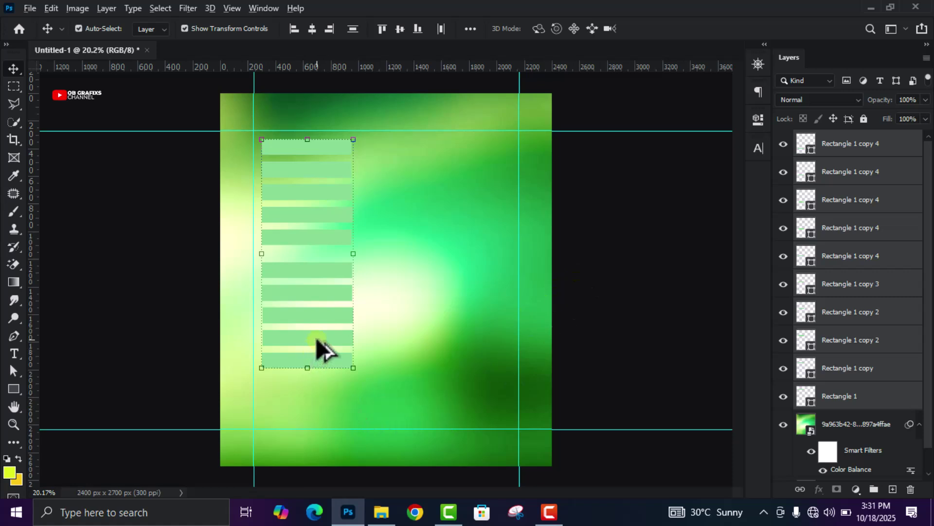
pyautogui.keyDown('alt'); pyautogui.moveTo(316, 344); pyautogui.dragTo(468, 342); pyautogui.keyUp('alt')
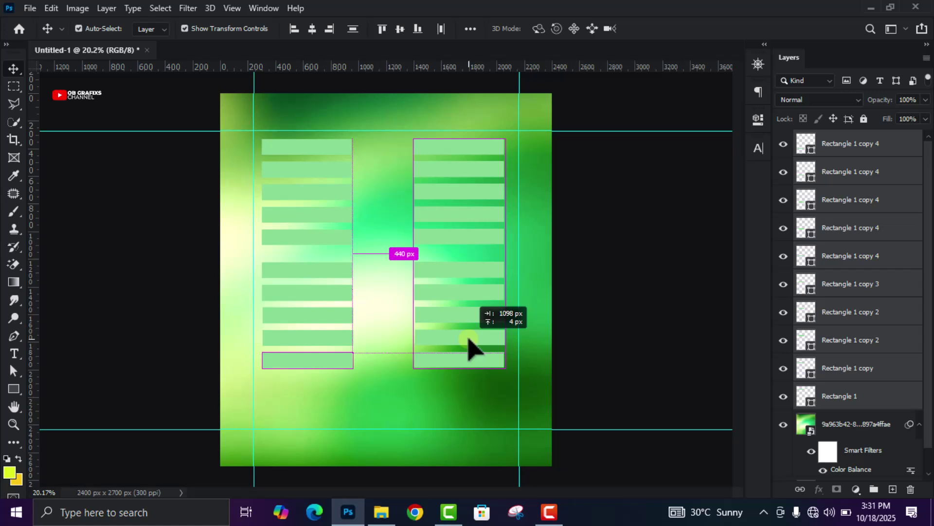
pyautogui.keyDown('alt'); pyautogui.moveTo(469, 343); pyautogui.dragTo(467, 346); pyautogui.keyUp('alt')
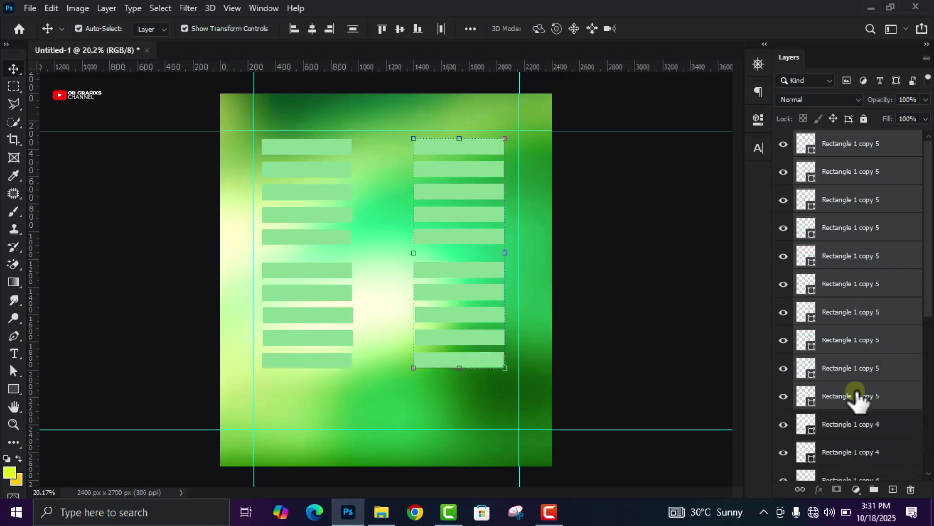
# Group all twenty bars and centre the group horizontally on the canvas
pyautogui.scroll(-5, 839, 445)
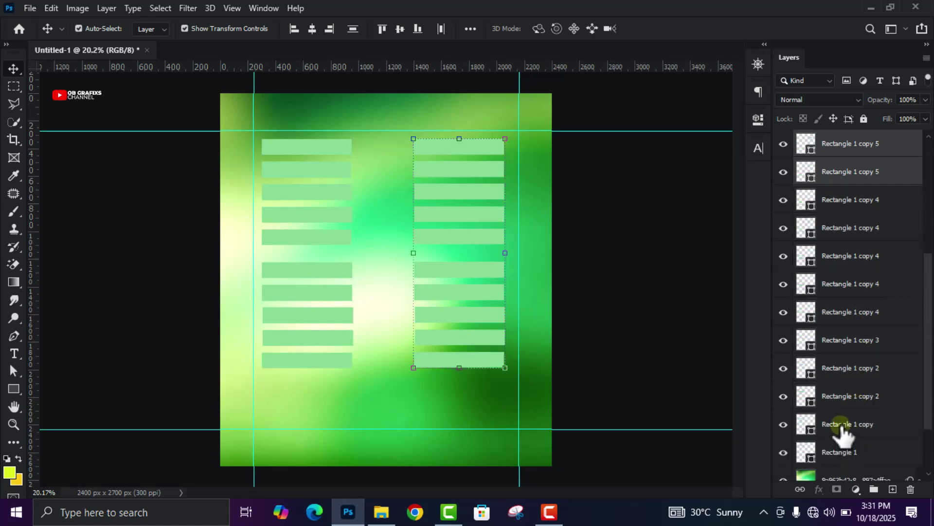
pyautogui.click(848, 453)
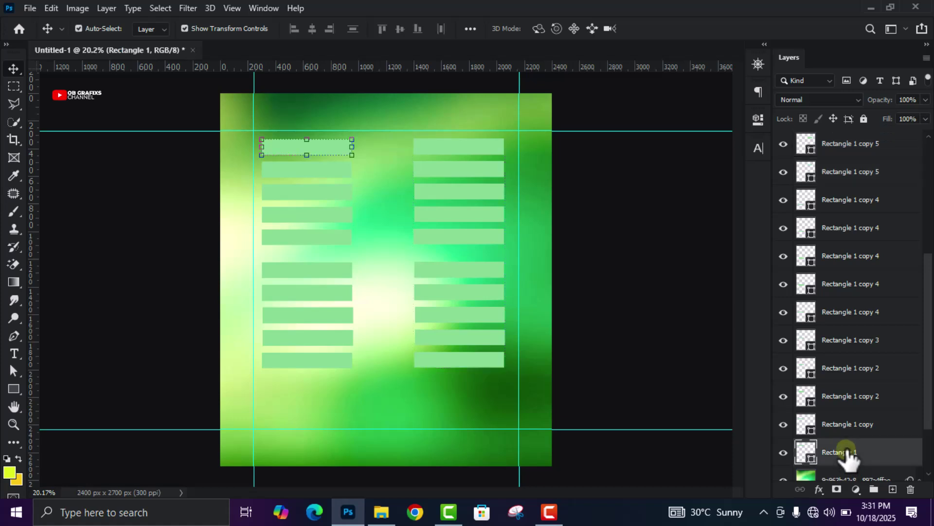
pyautogui.scroll(5, 840, 428)
pyautogui.keyDown('shift'); pyautogui.click(856, 144); pyautogui.keyUp('shift')
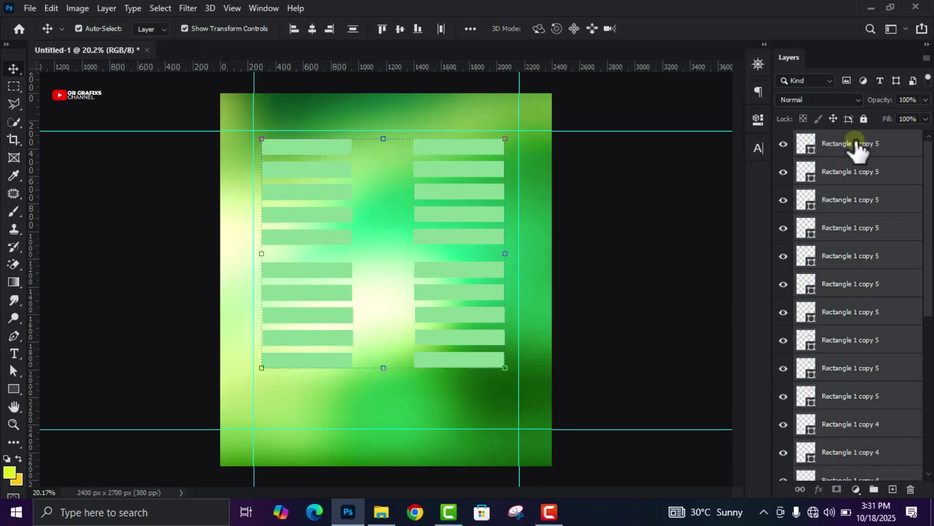
pyautogui.press('ctrl')
pyautogui.hotkey('ctrl', 'g')
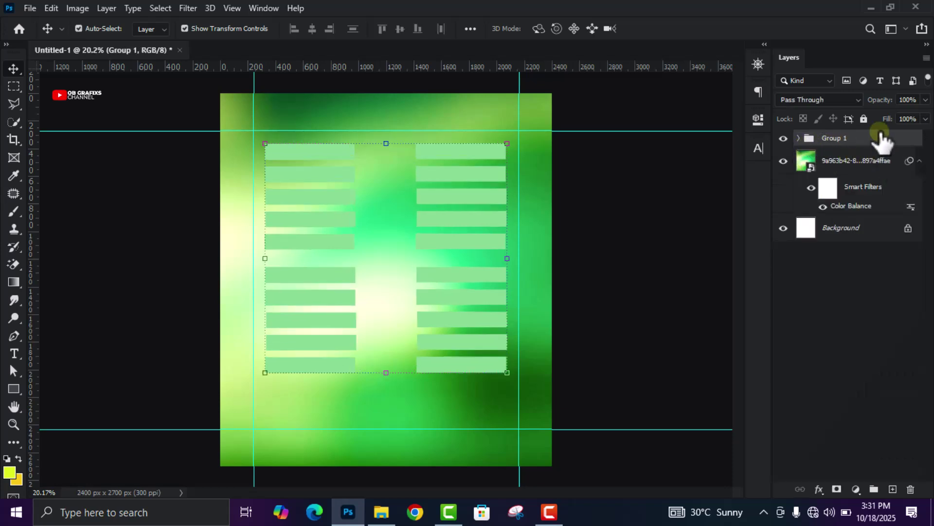
# Convert the bar group to a smart object and apply a Gaussian Blur with a radius of 10 pixels
pyautogui.rightClick(877, 141)
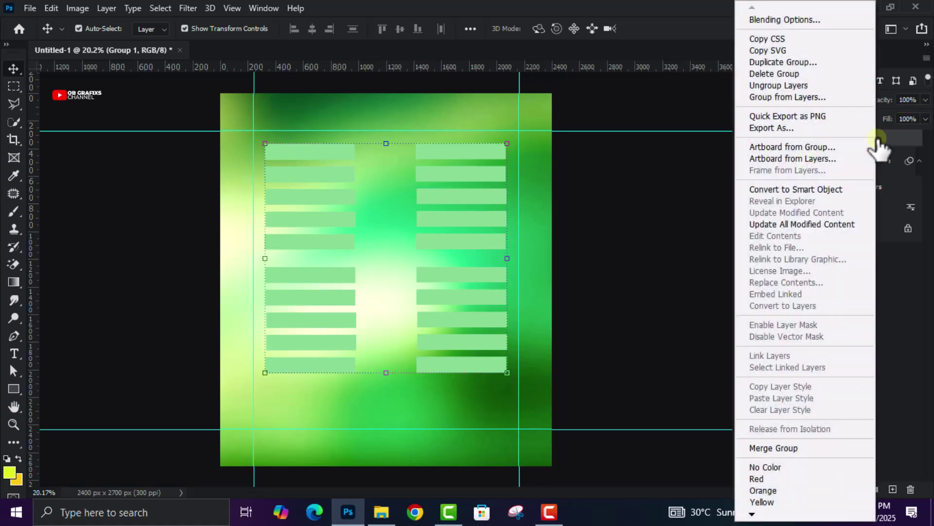
pyautogui.click(826, 190)
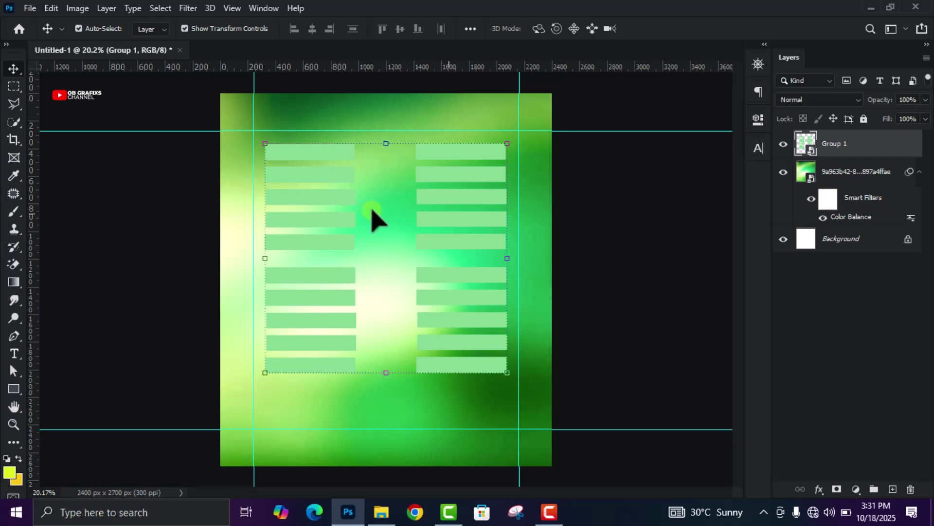
pyautogui.click(188, 9)
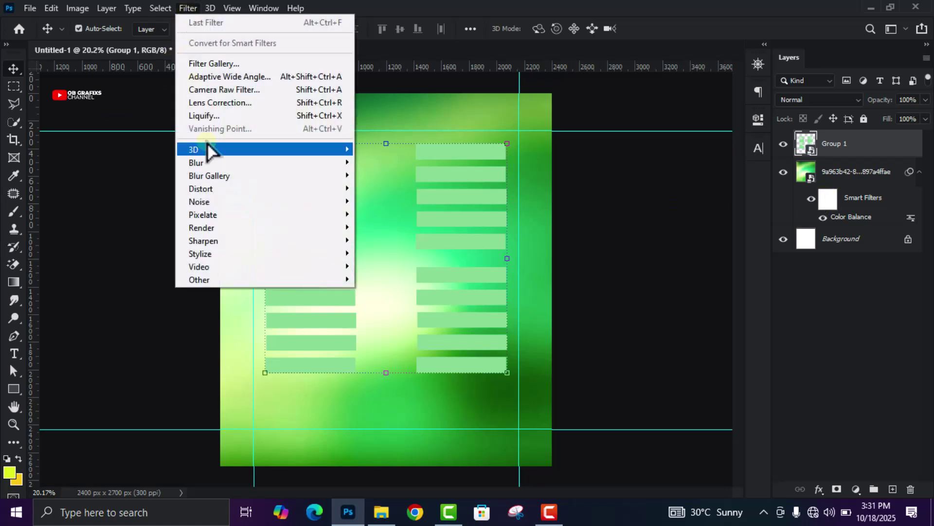
pyautogui.moveTo(225, 166)
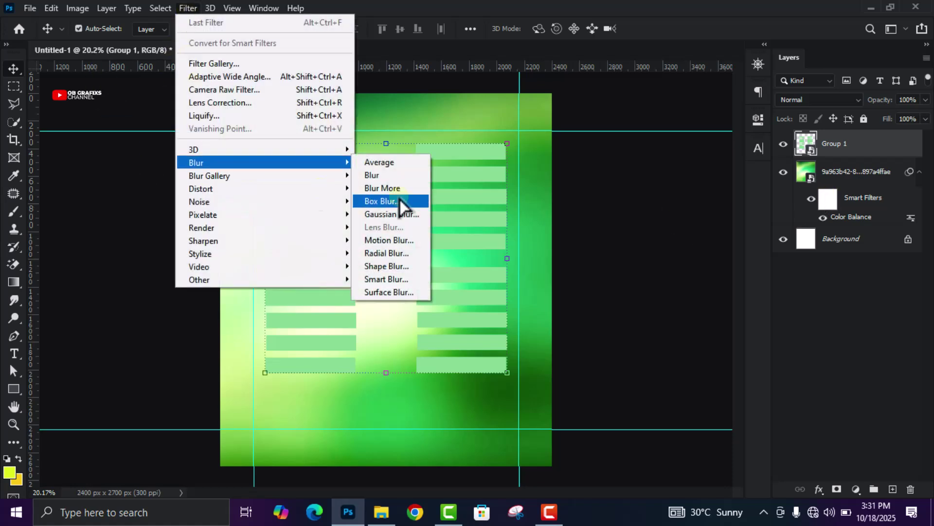
pyautogui.click(421, 216)
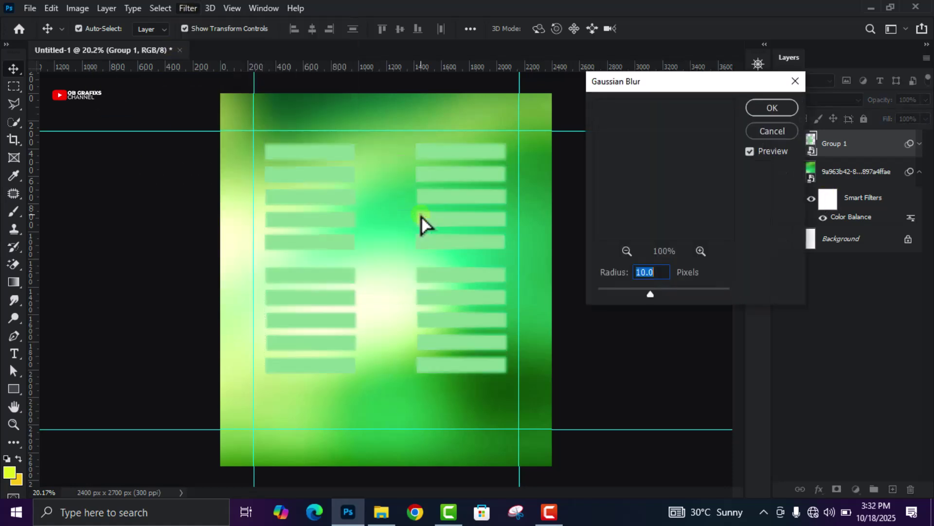
pyautogui.click(773, 108)
pyautogui.click(644, 272)
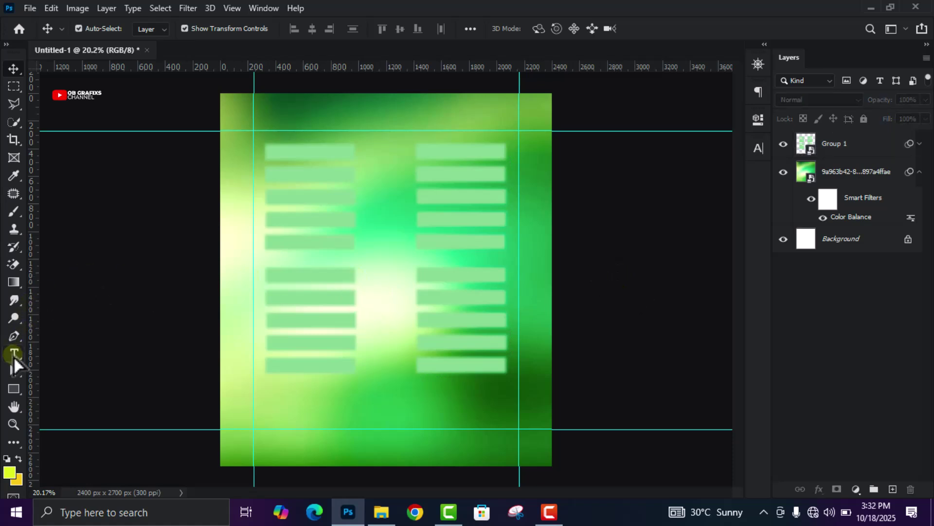
# Add the text "happy birthday" at 18 pt between the upper and lower stacks of the first bar column
pyautogui.click(14, 357)
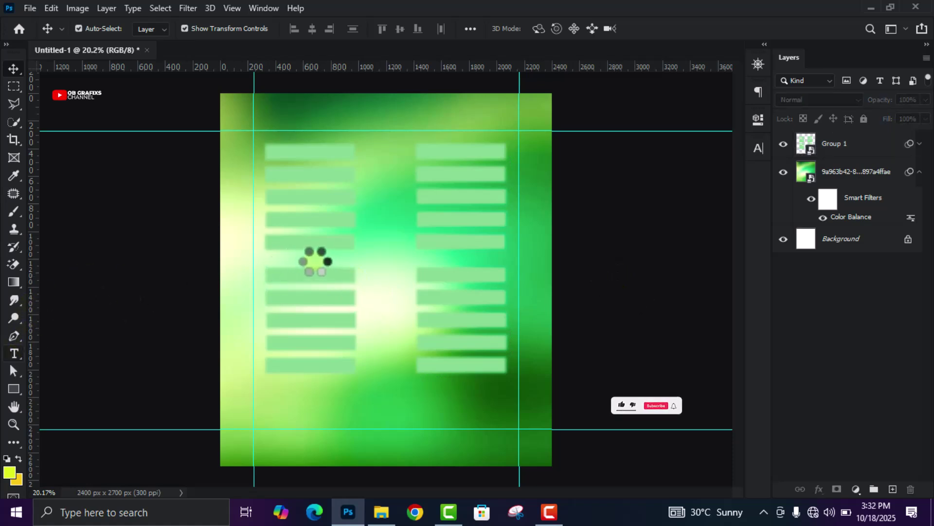
pyautogui.click(310, 255)
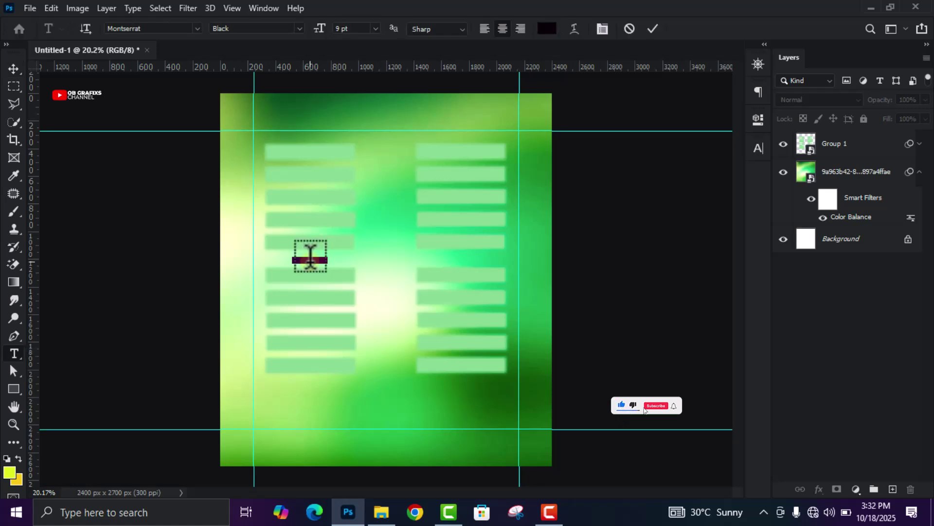
pyautogui.click(375, 29)
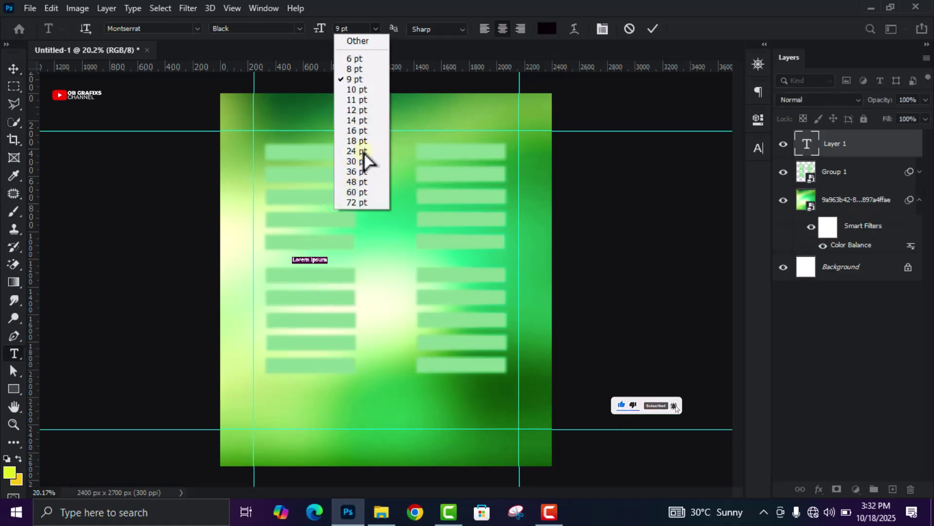
pyautogui.click(363, 141)
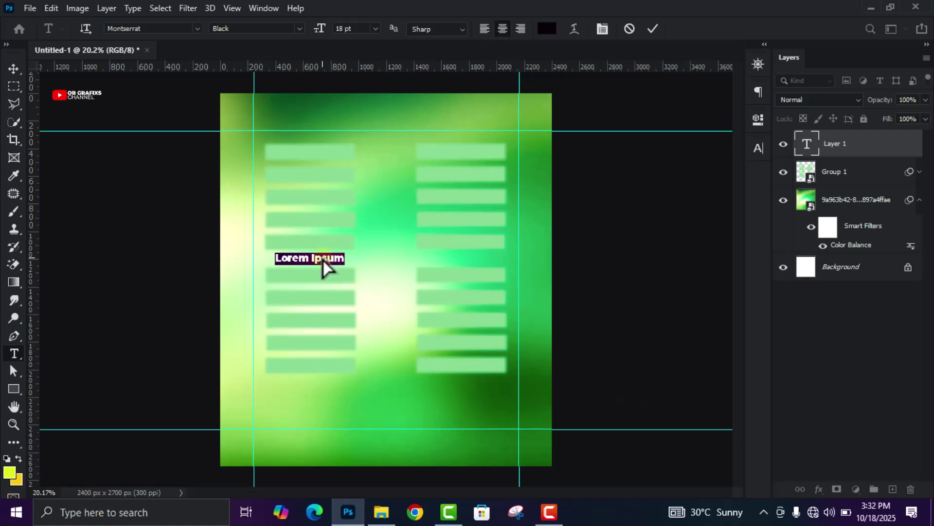
pyautogui.press('BackSpace')
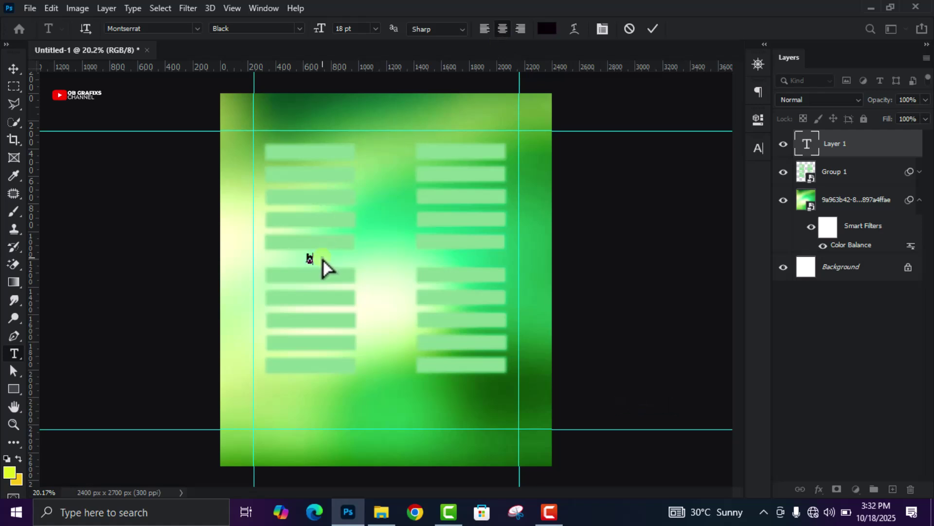
pyautogui.write('happy birthday')
pyautogui.click(653, 28)
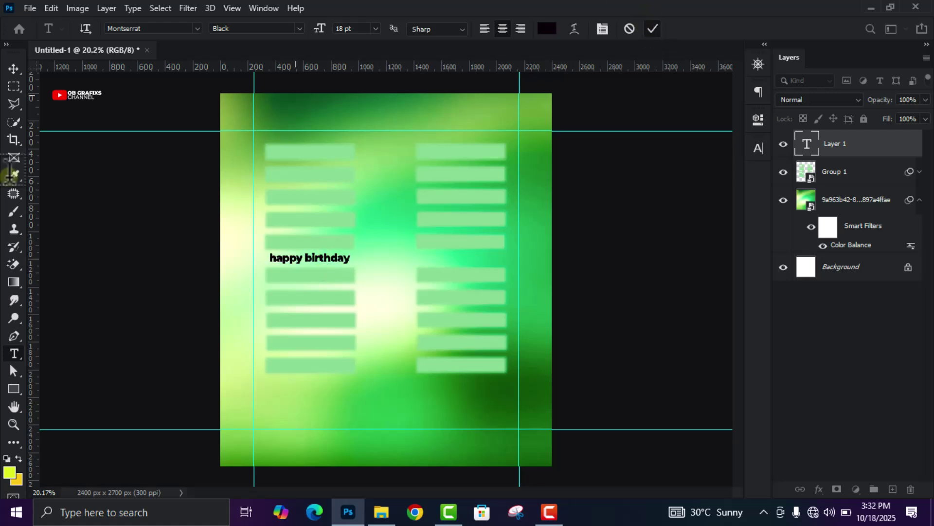
# Scale the "happy birthday" text up to about 37 pt so that it spans the gap between the bar columns
pyautogui.press('v')
pyautogui.moveTo(349, 267); pyautogui.dragTo(428, 266)
pyautogui.click(678, 30)
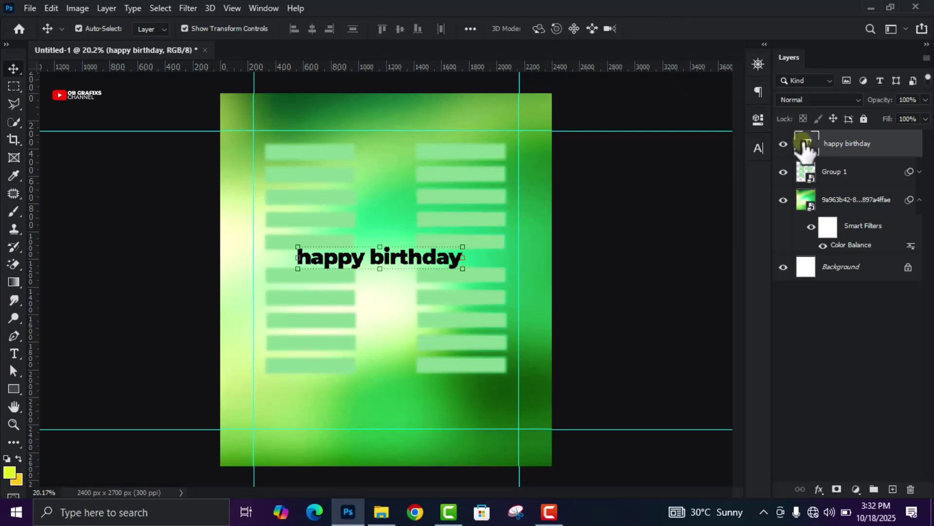
# Change the font of the "happy birthday" text to Beauty Regular
pyautogui.click(759, 148)
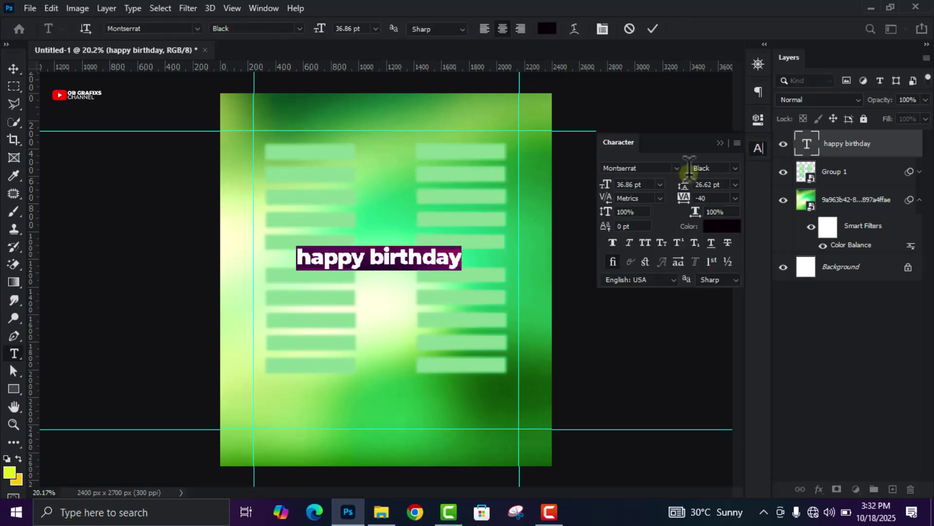
pyautogui.write('be')
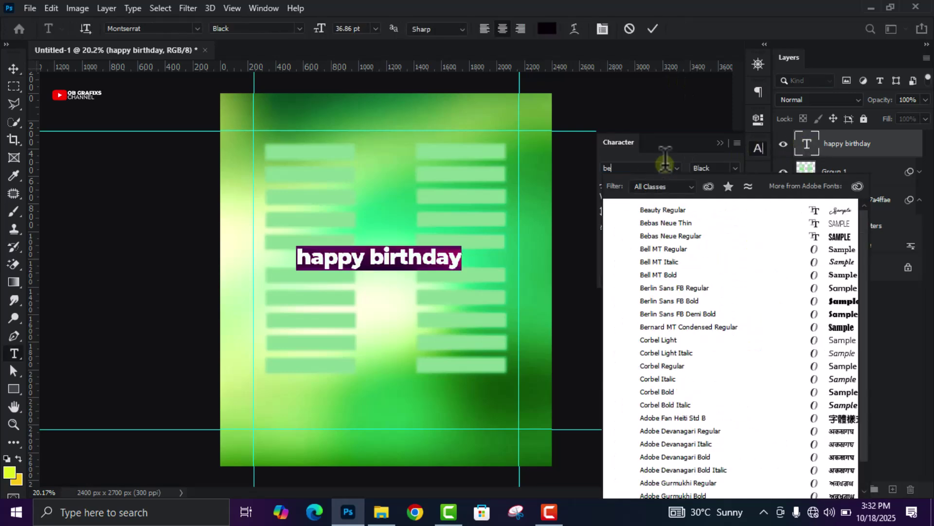
pyautogui.write('auty')
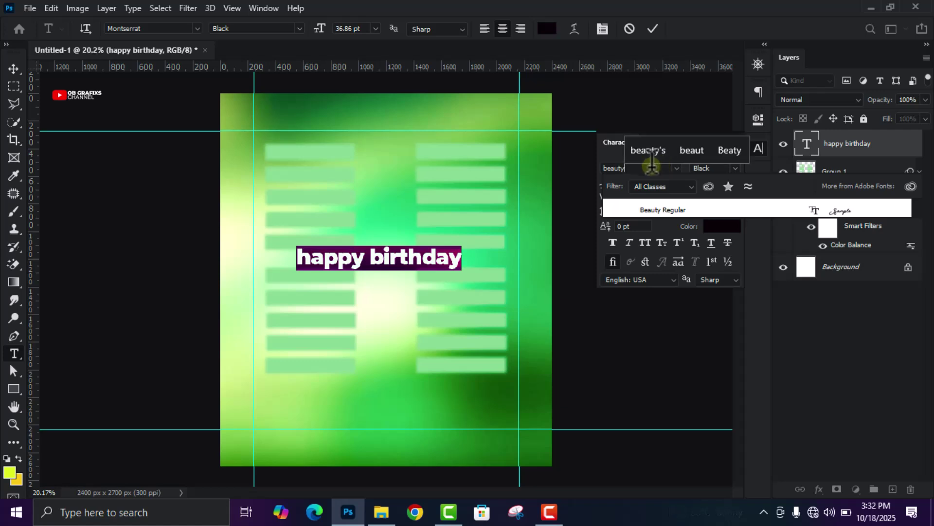
pyautogui.press('Return')
# Set the tracking of the "happy birthday" text to 200 and apply faux bold
pyautogui.click(706, 198)
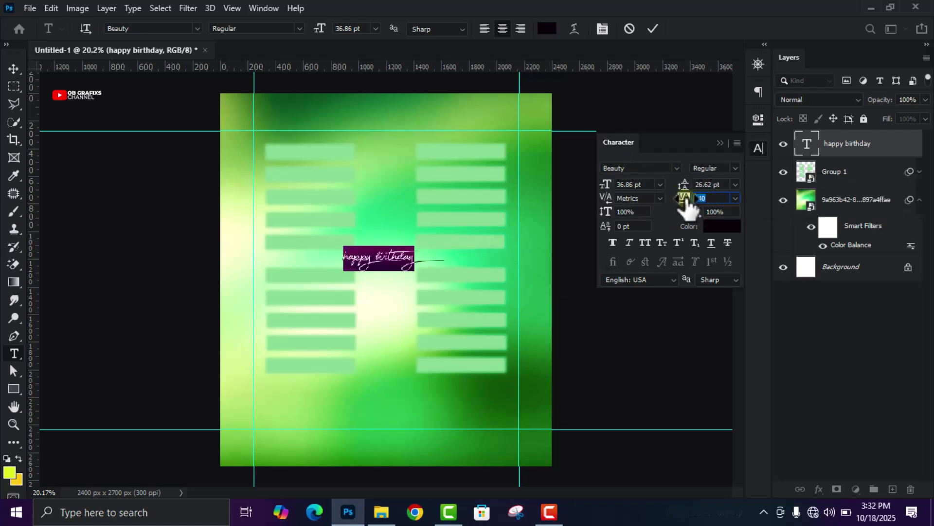
pyautogui.write('20')
pyautogui.press('Return')
pyautogui.write('200')
pyautogui.press('Return')
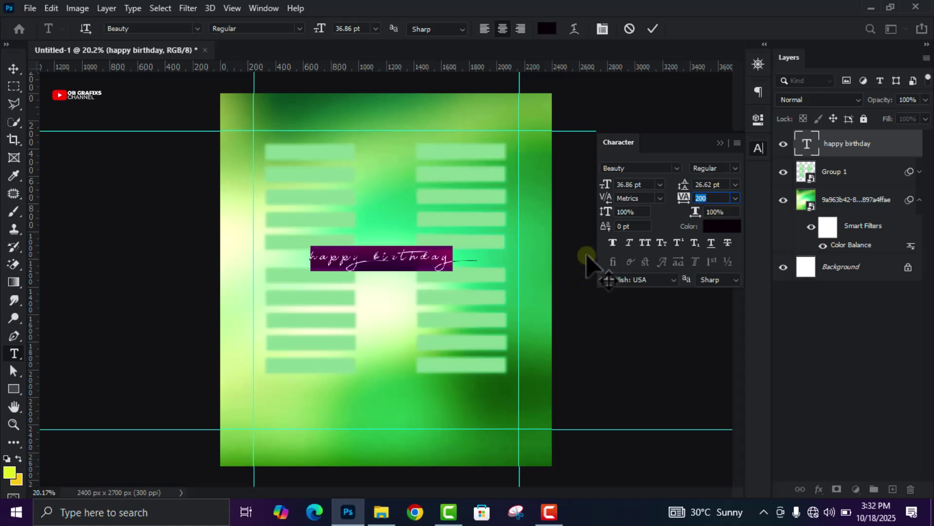
pyautogui.click(612, 242)
# Set the "happy birthday" text size to 35 pt and its tracking to 100
pyautogui.click(735, 168)
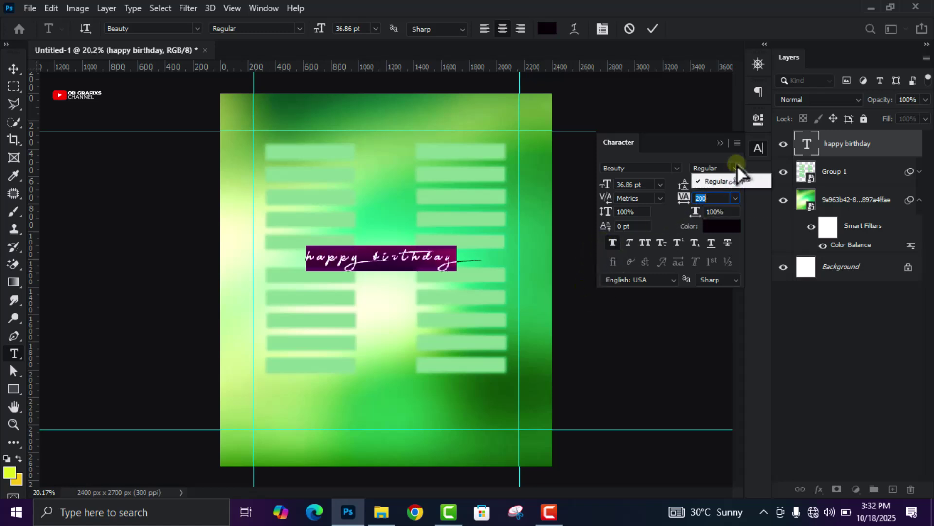
pyautogui.click(672, 181)
pyautogui.write('35')
pyautogui.press('Return')
pyautogui.click(701, 197)
pyautogui.write('100')
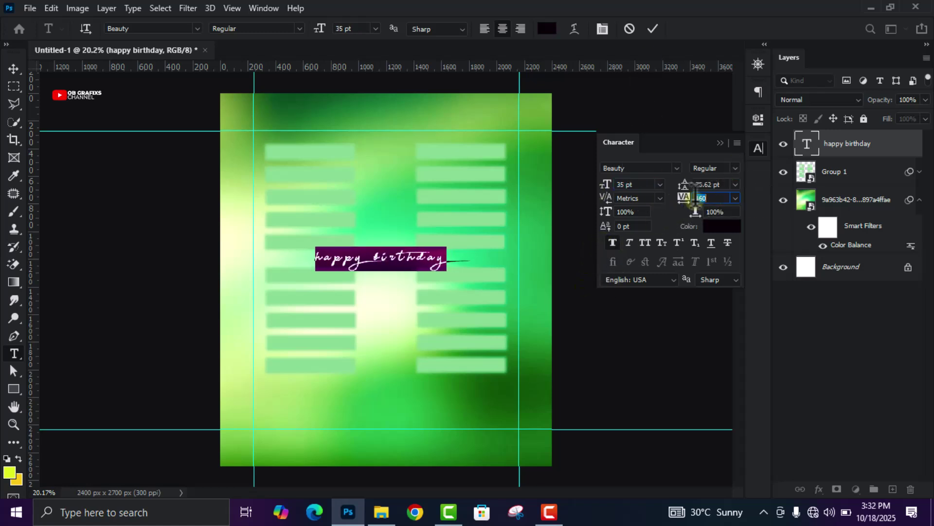
pyautogui.press('Return')
# Colour the "happy birthday" text dark green with hex value 0c7841 and commit the text edit
pyautogui.click(708, 226)
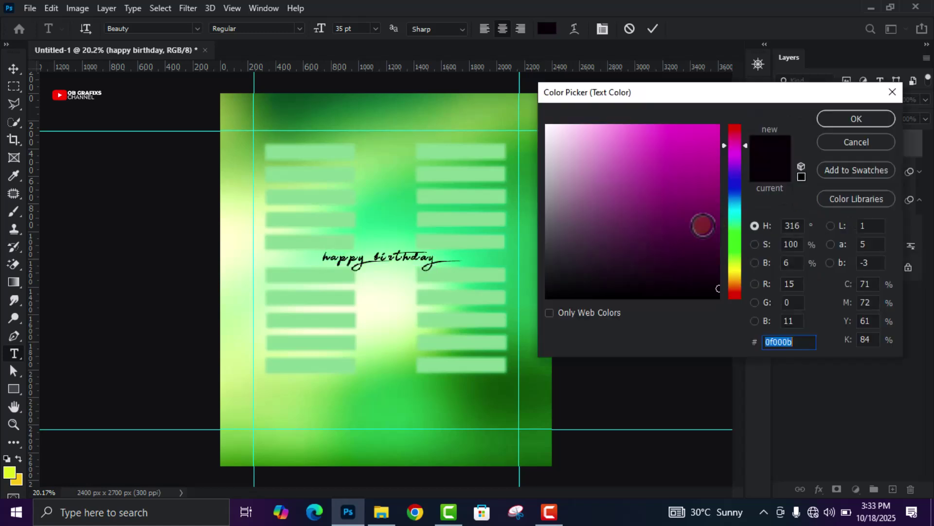
pyautogui.write('0c7841')
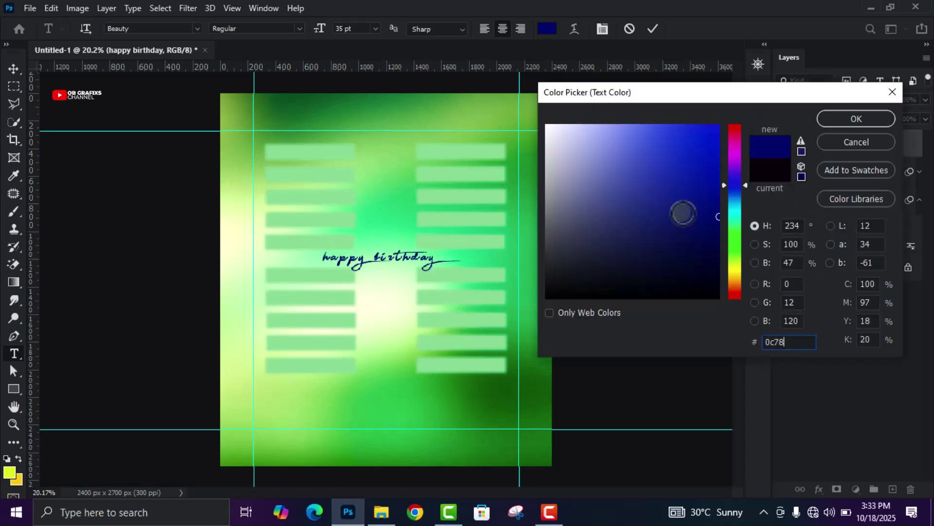
pyautogui.press('Return')
pyautogui.hotkey('ctrl', 'Return')
# Enlarge the "happy birthday" text with Free Transform so that it stretches across both bar columns
pyautogui.click(759, 148)
pyautogui.hotkey('ctrl', 't')
pyautogui.moveTo(393, 271); pyautogui.dragTo(436, 240)
pyautogui.press('Return')
pyautogui.scroll(1, 433, 308)
pyautogui.scroll(-1, 437, 240)
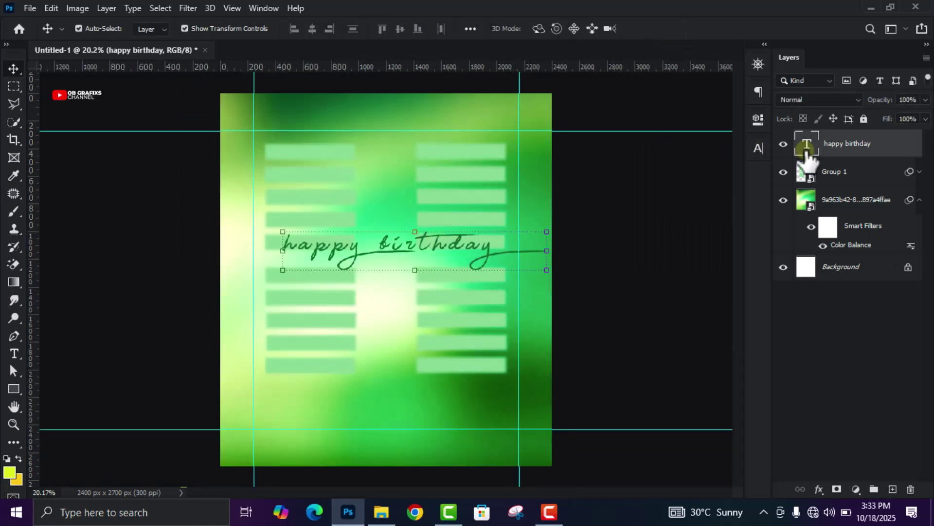
# Set the "happy birthday" text to 78 pt with a tracking of 60 and centre it over the gap between the bar stacks
pyautogui.doubleClick(806, 143)
pyautogui.click(760, 148)
pyautogui.moveTo(684, 197)
pyautogui.mouseDown()
pyautogui.moveTo(648, 189)
pyautogui.moveTo(681, 190)
pyautogui.mouseUp()
pyautogui.click(652, 28)
pyautogui.click(752, 151)
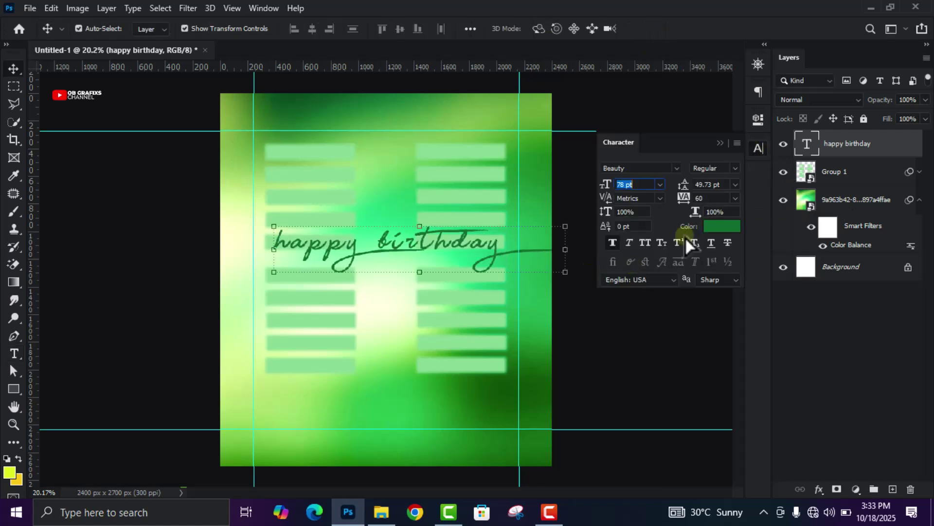
pyautogui.moveTo(434, 256); pyautogui.dragTo(436, 252)
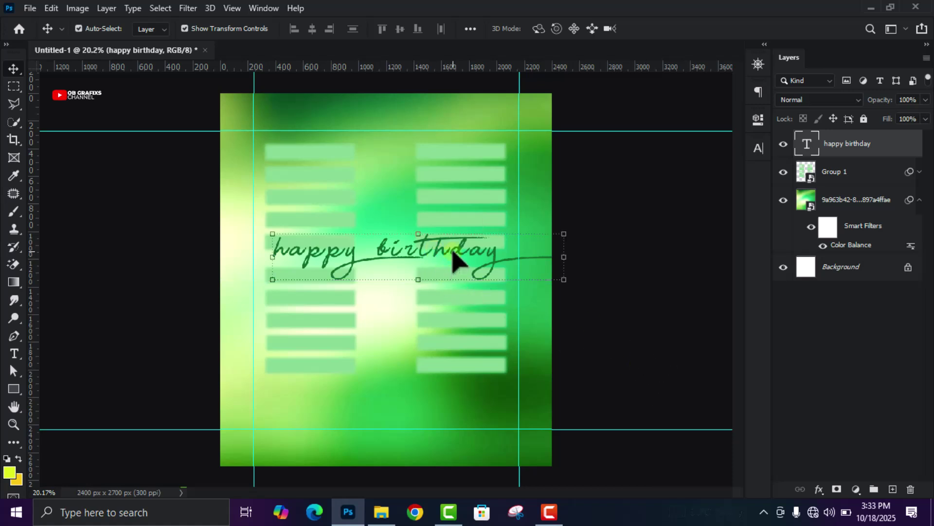
pyautogui.click(619, 228)
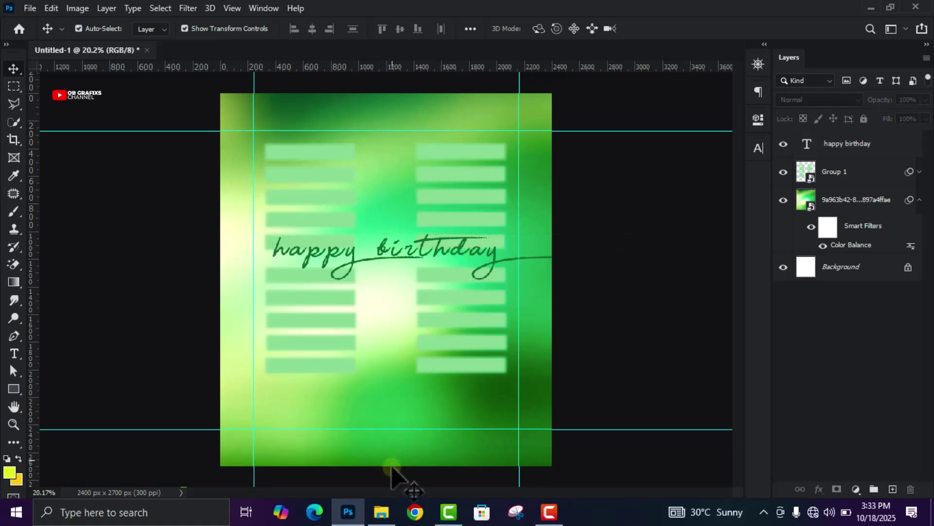
pyautogui.click(382, 511)
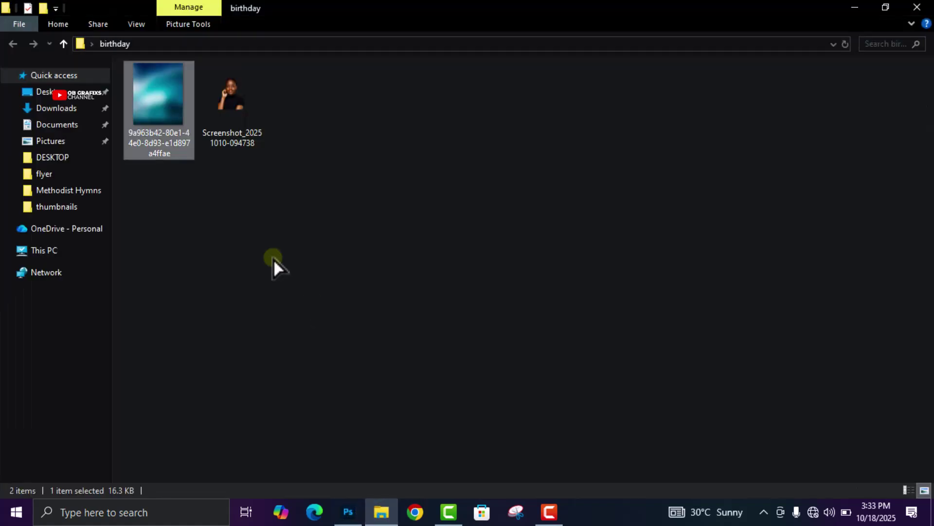
pyautogui.moveTo(230, 103); pyautogui.dragTo(391, 334)
pyautogui.press('Return')
pyautogui.hotkey('ctrl', '-')
pyautogui.hotkey('ctrl', '-')
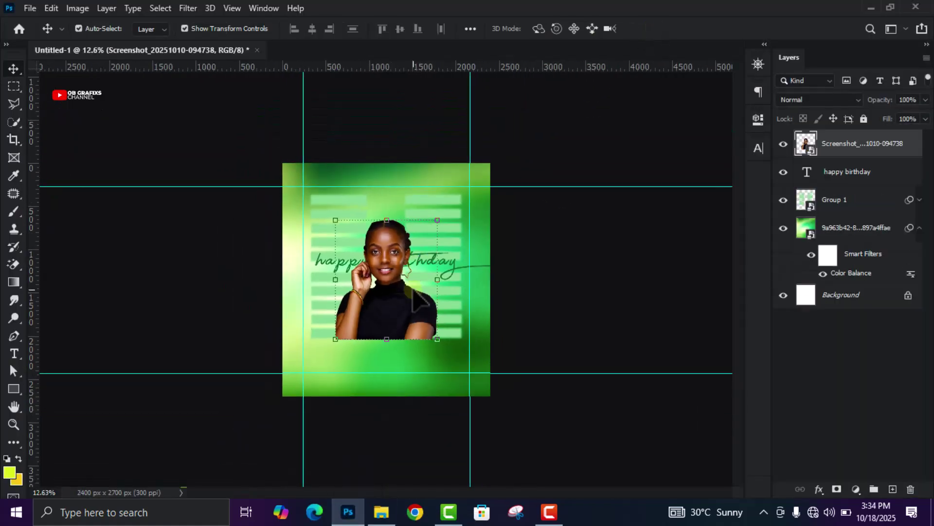
# Scale the woman's picture to about 46% and position it so that its lower edge meets the canvas edge
pyautogui.hotkey('ctrl', '-')
pyautogui.moveTo(387, 340); pyautogui.dragTo(414, 471)
pyautogui.moveTo(384, 174); pyautogui.dragTo(396, 136)
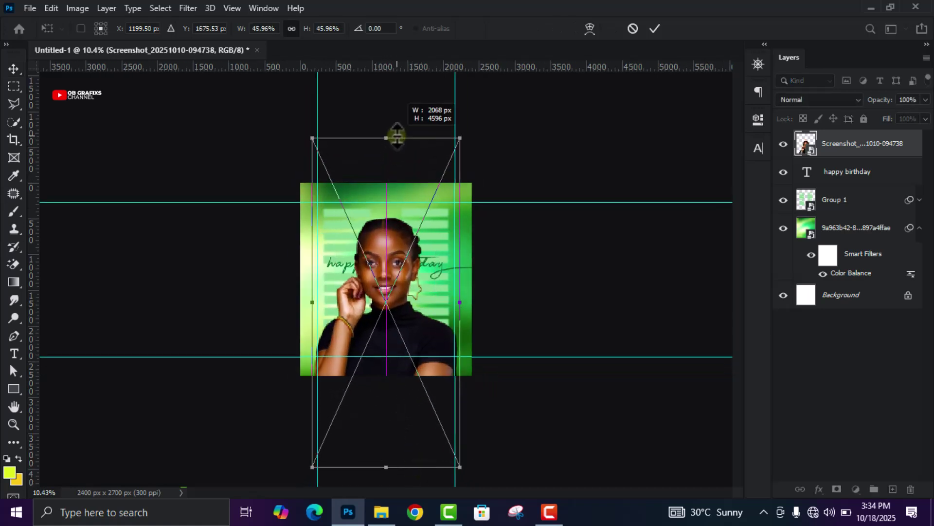
pyautogui.hotkey('ctrl', '+')
pyautogui.hotkey('ctrl', '+')
pyautogui.moveTo(401, 368); pyautogui.dragTo(403, 358)
pyautogui.hotkey('ctrl', '+')
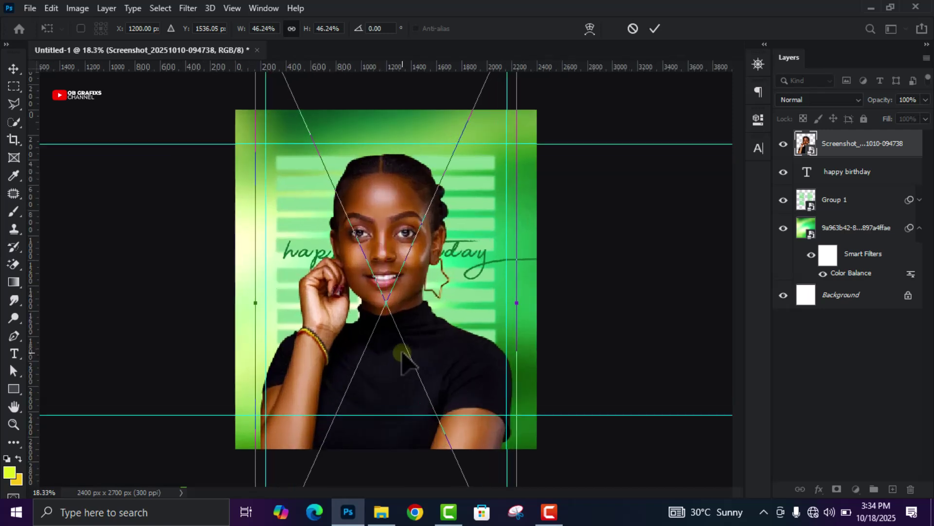
pyautogui.click(655, 28)
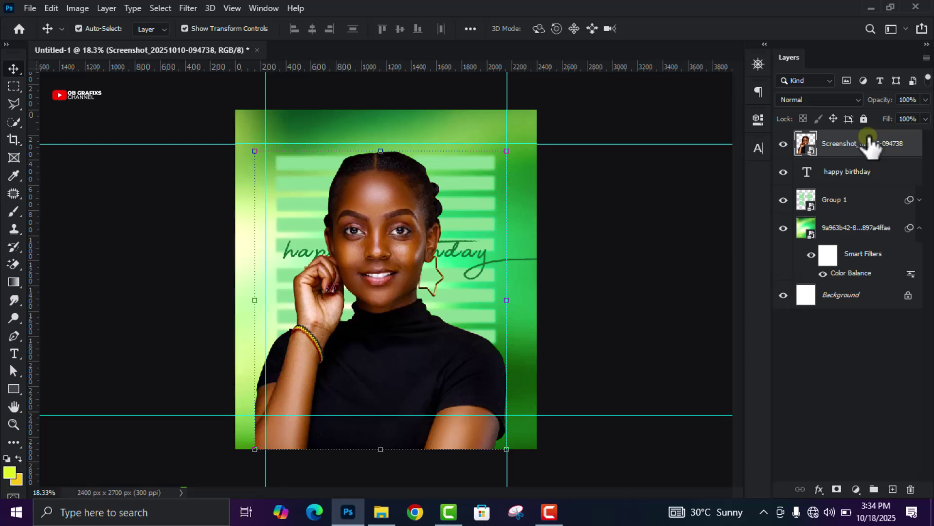
# Open the Camera Raw Filter for the woman's picture and set exposure to +0.45 and contrast to +34
pyautogui.click(188, 8)
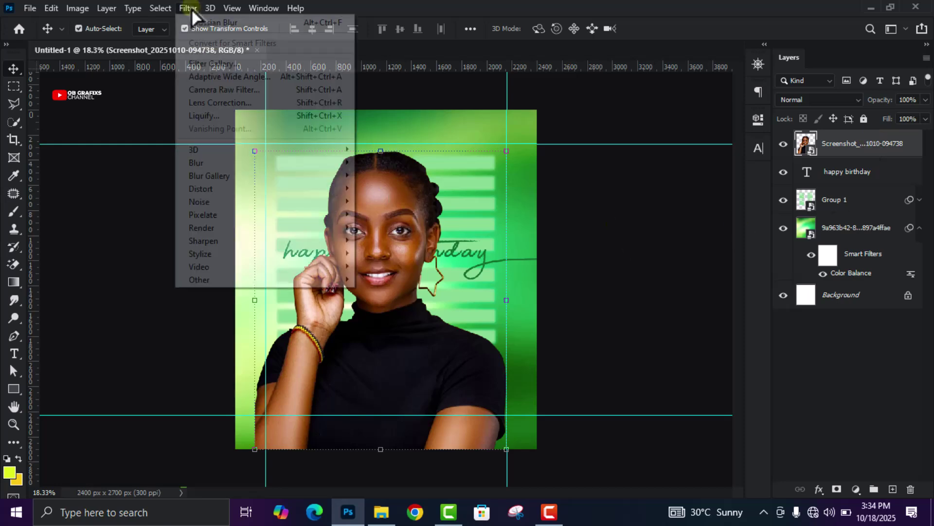
pyautogui.click(232, 89)
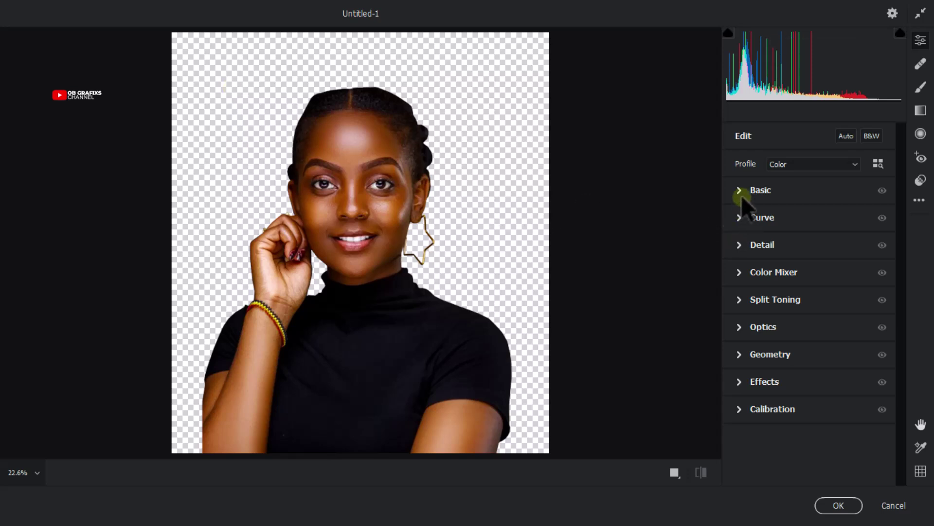
pyautogui.click(738, 189)
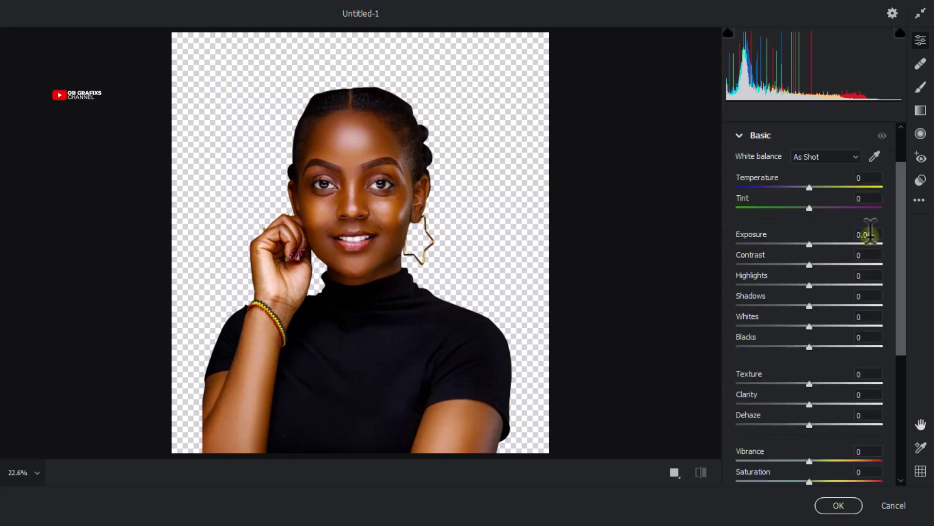
pyautogui.moveTo(876, 235); pyautogui.dragTo(855, 235)
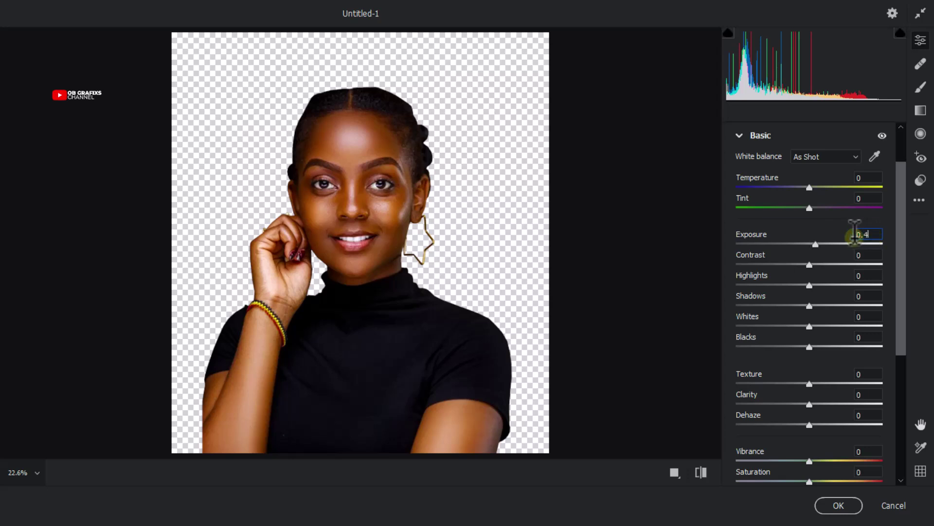
pyautogui.write('5')
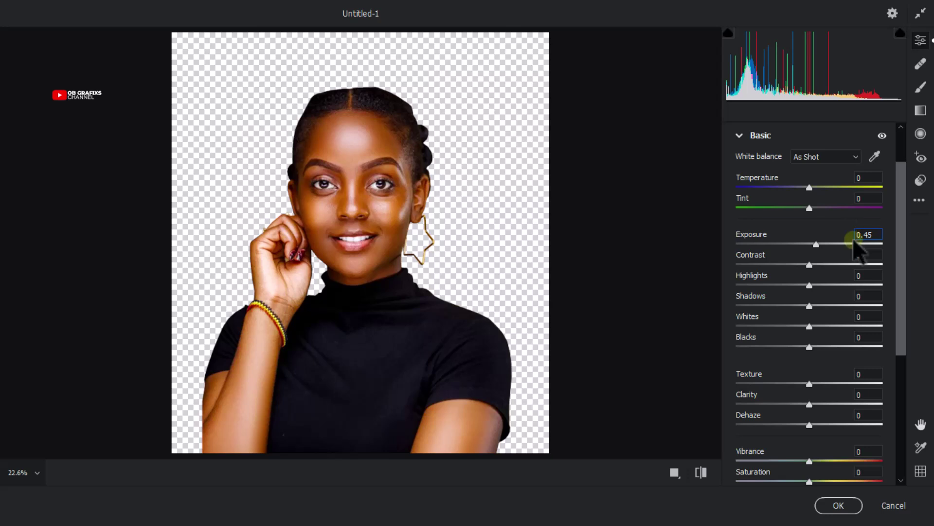
pyautogui.moveTo(810, 265); pyautogui.dragTo(836, 270)
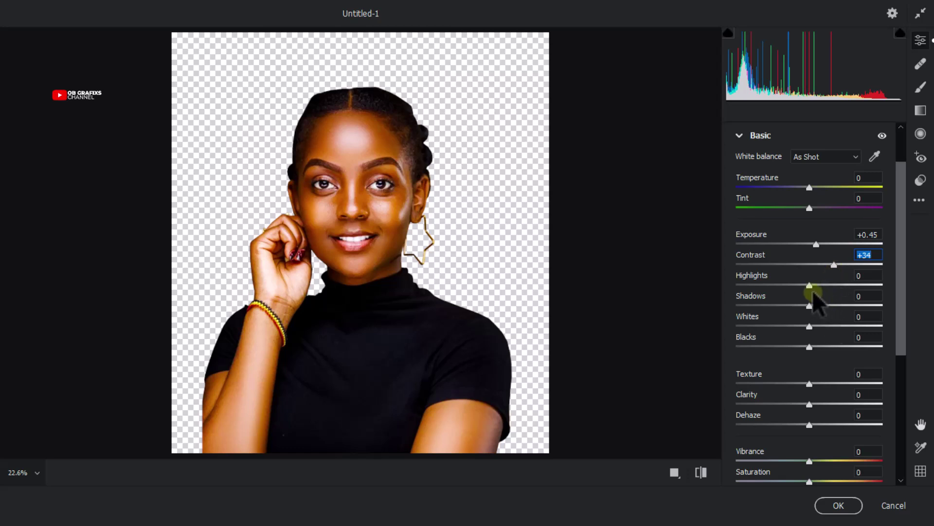
# Set highlights to -12, shadows to -7, whites to +1 and blacks to -35, and apply the Camera Raw adjustments
pyautogui.moveTo(809, 286); pyautogui.dragTo(800, 286)
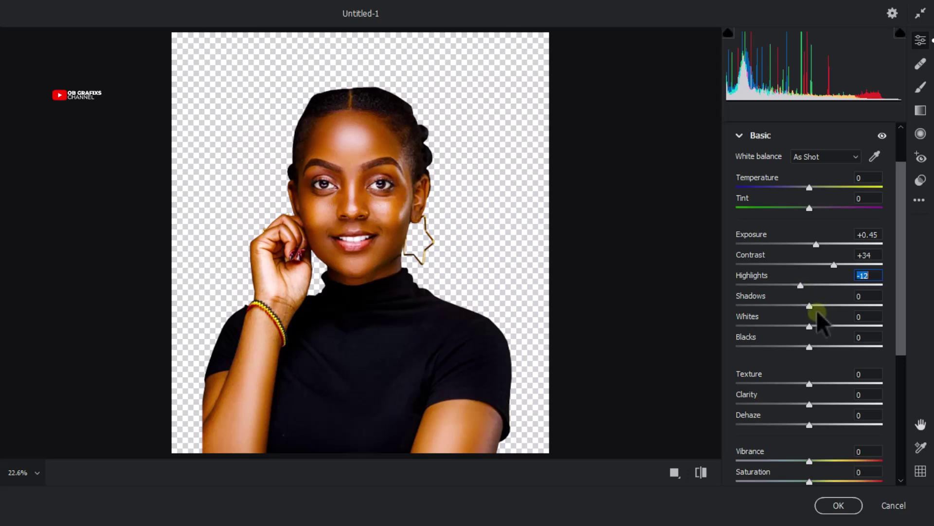
pyautogui.moveTo(809, 306); pyautogui.dragTo(805, 306)
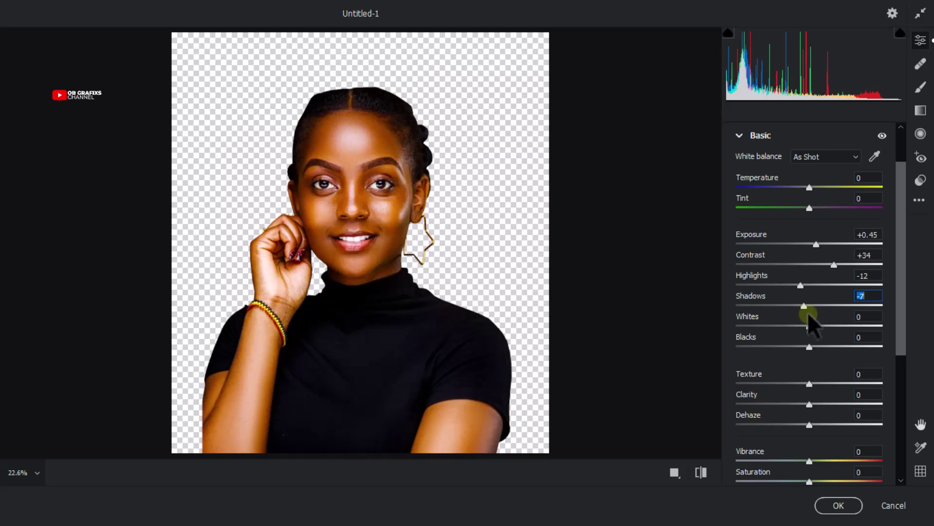
pyautogui.click(861, 317)
pyautogui.moveTo(810, 349); pyautogui.dragTo(783, 342)
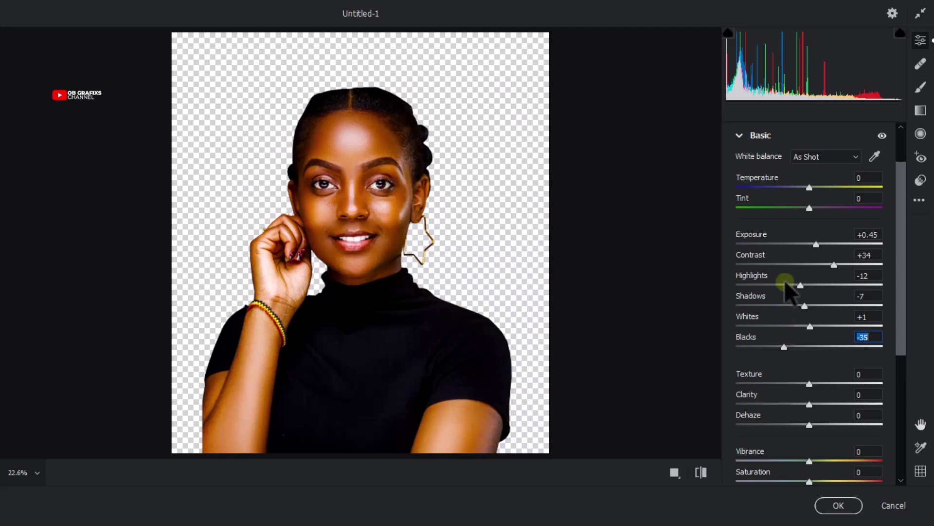
pyautogui.click(844, 506)
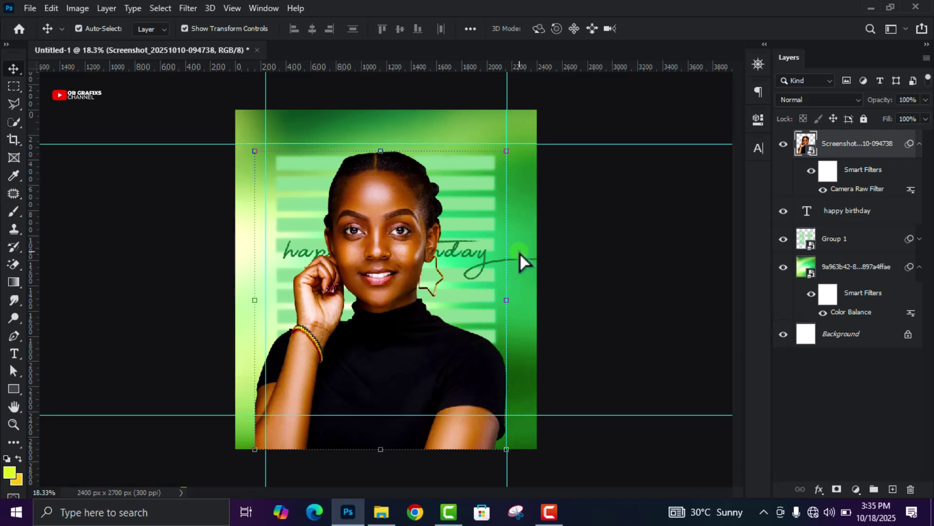
# Collapse the filter lists of the portrait and background layers and add a drop shadow coloured ccff00 to the woman's picture
pyautogui.click(919, 144)
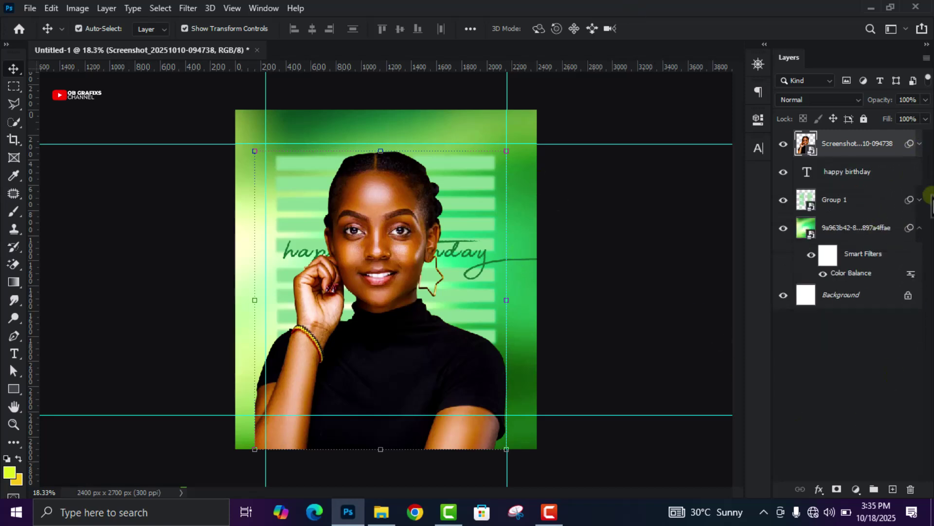
pyautogui.click(919, 228)
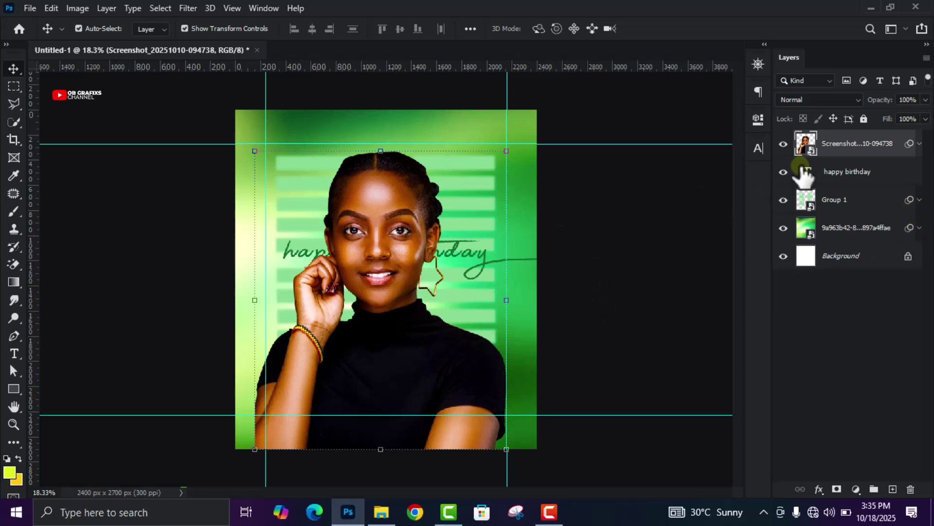
pyautogui.rightClick(849, 146)
pyautogui.click(721, 21)
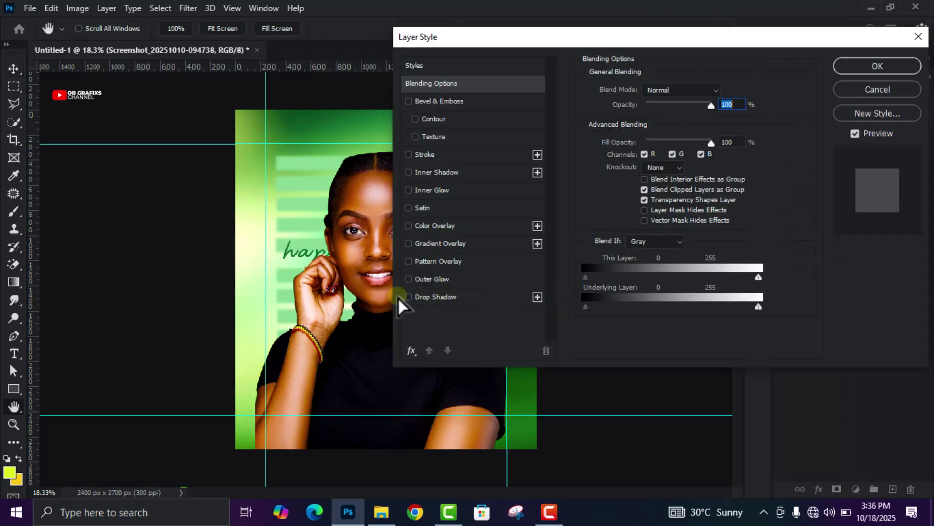
pyautogui.click(431, 296)
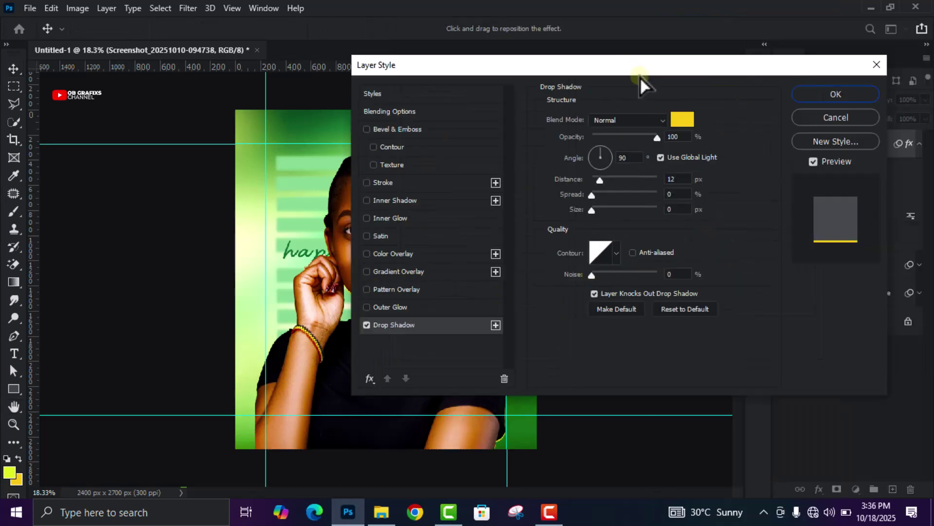
pyautogui.click(682, 122)
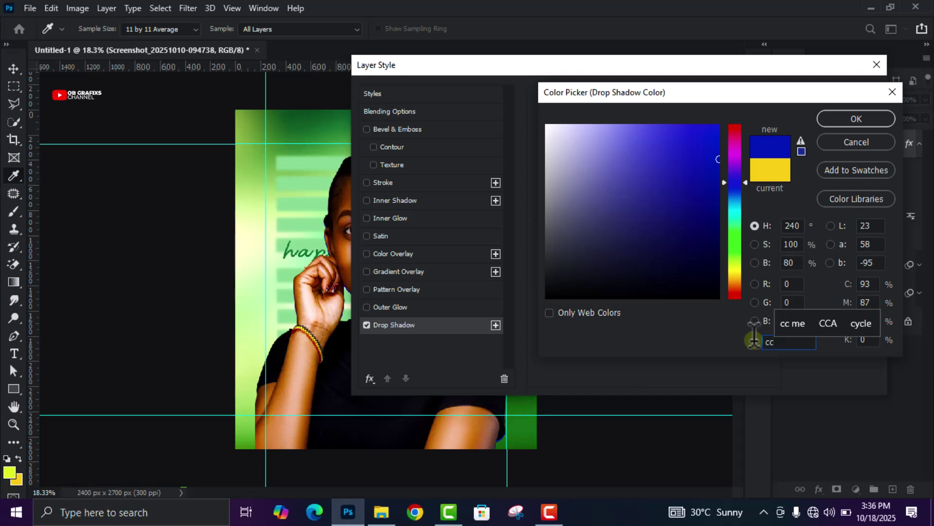
pyautogui.write('ff00')
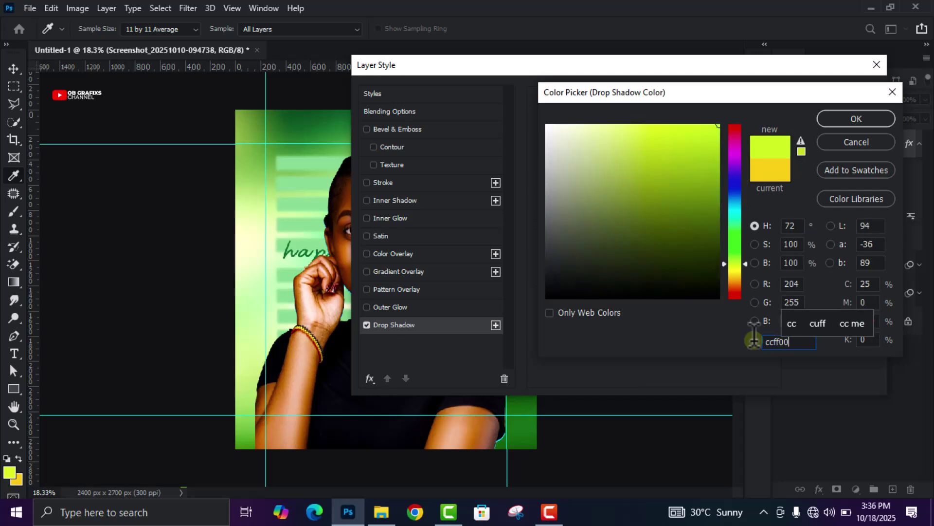
pyautogui.click(850, 117)
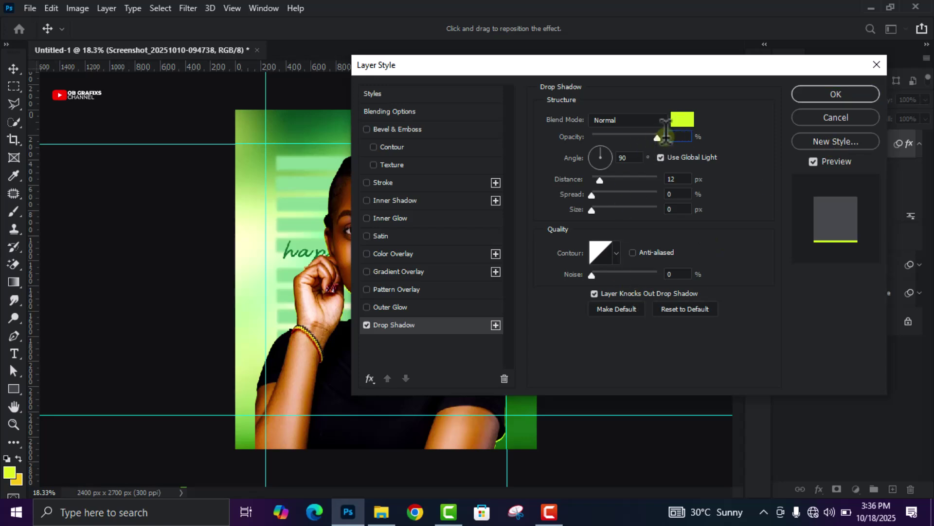
# Set the drop shadow's angle to 180° and distance to 13 px, and apply the layer style
pyautogui.click(673, 136)
pyautogui.press('Tab')
pyautogui.write('180')
pyautogui.press('Tab')
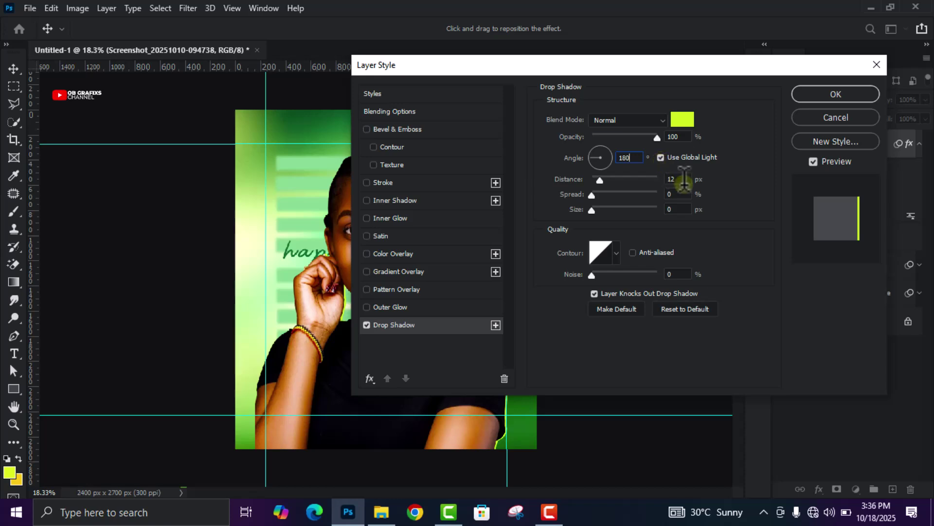
pyautogui.write('13')
pyautogui.click(617, 253)
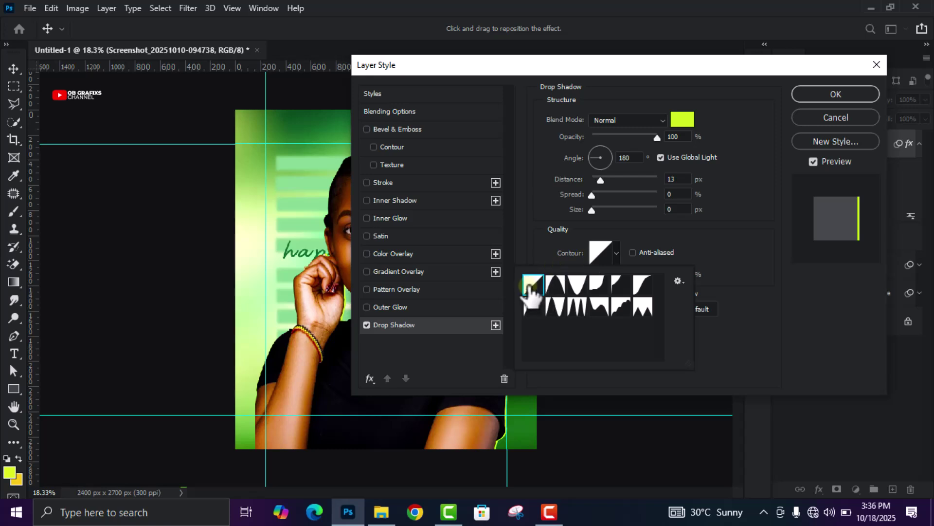
pyautogui.click(746, 188)
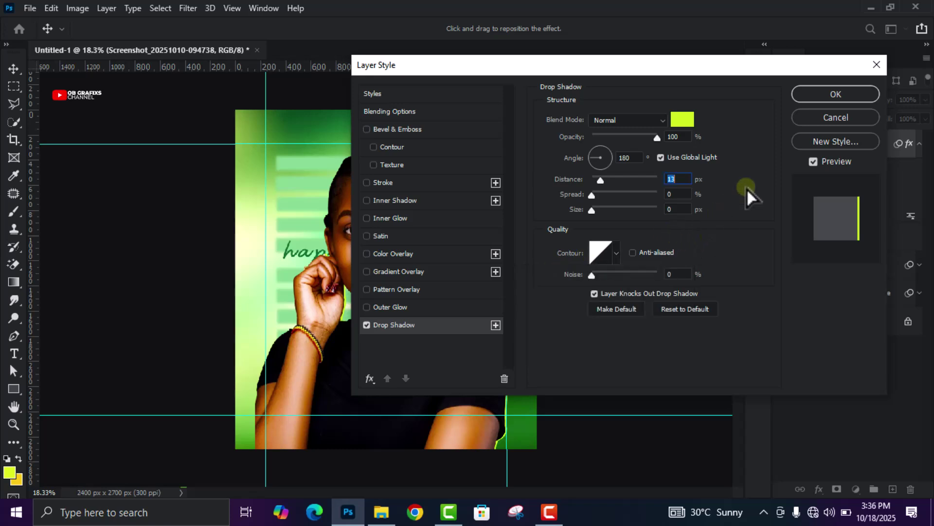
pyautogui.click(819, 97)
pyautogui.hotkey('ctrl', '-')
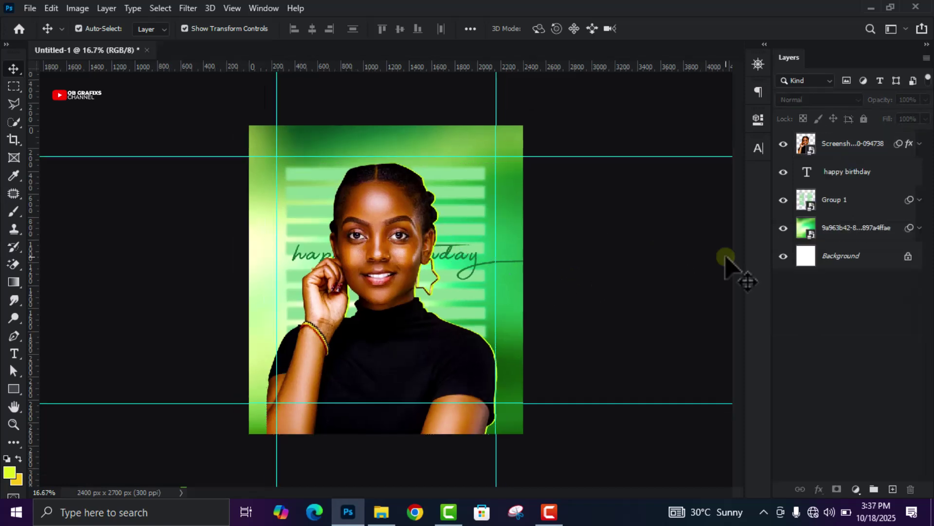
# Create a new layer above the woman's picture and set the foreground colour to 000f0e
pyautogui.click(892, 489)
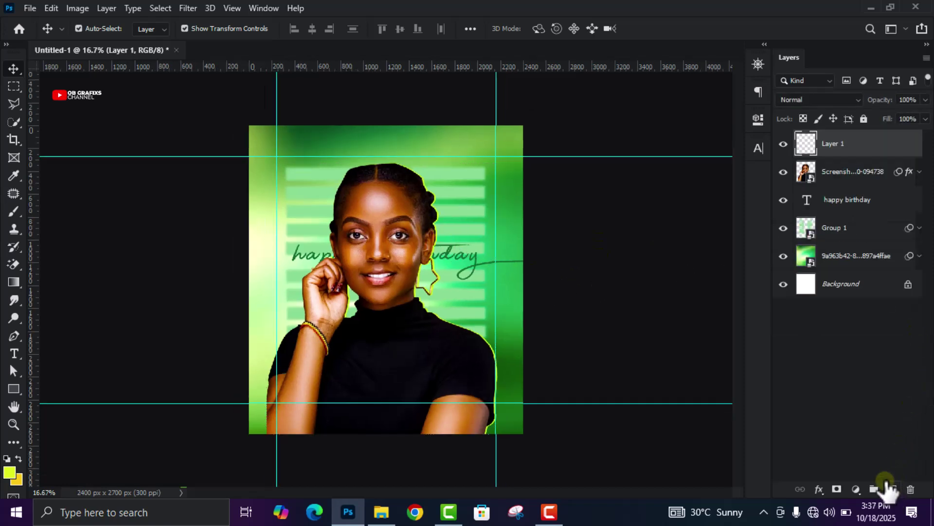
pyautogui.click(12, 472)
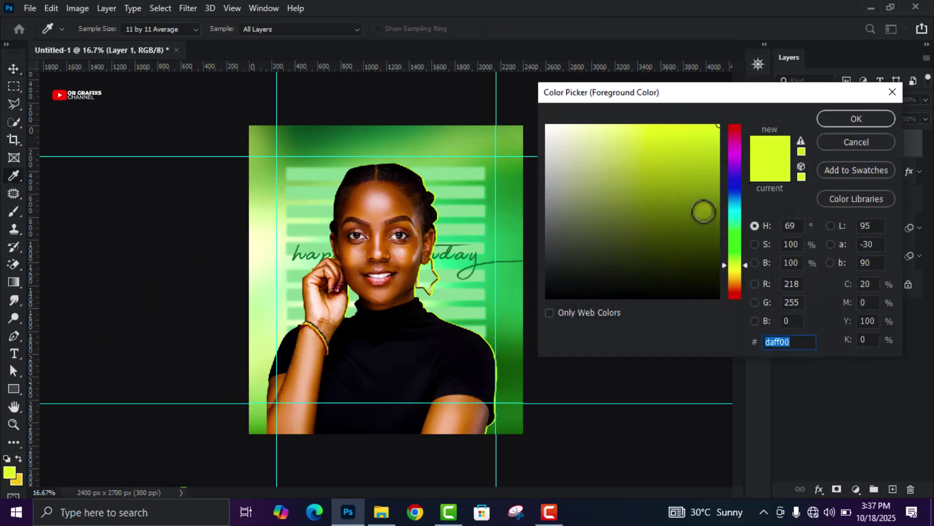
pyautogui.click(792, 337)
pyautogui.moveTo(792, 336); pyautogui.dragTo(758, 341)
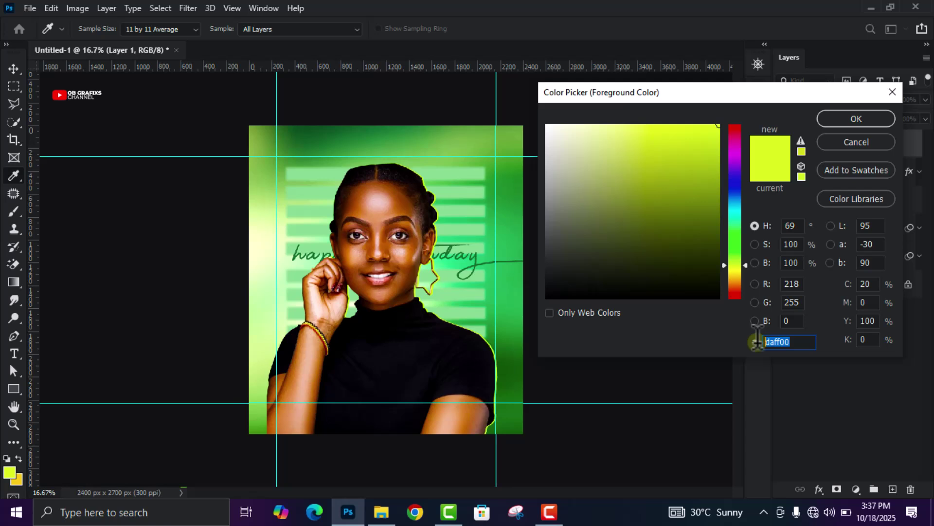
pyautogui.write('000')
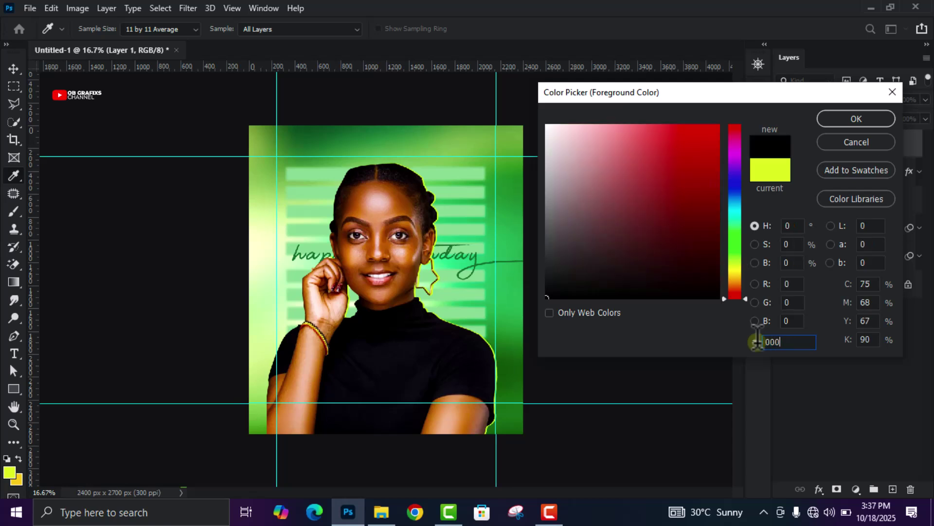
pyautogui.write('f0')
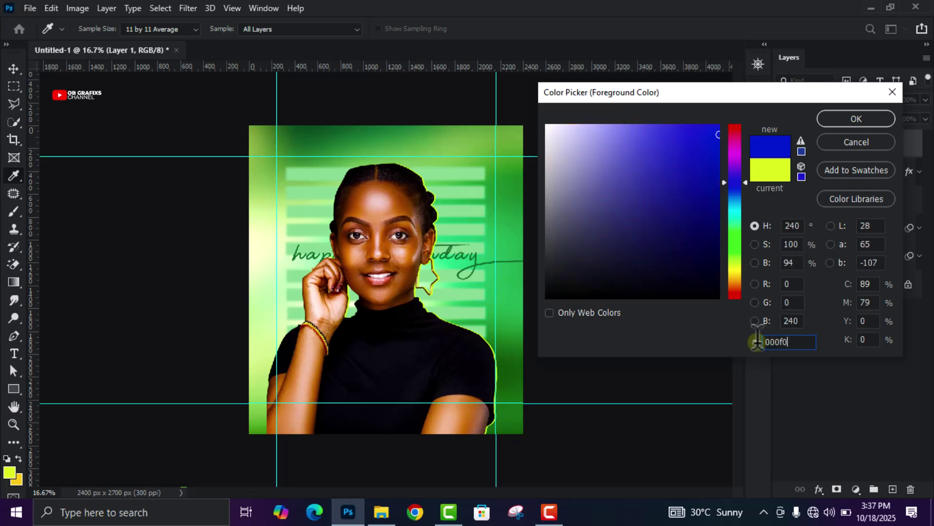
pyautogui.write('e')
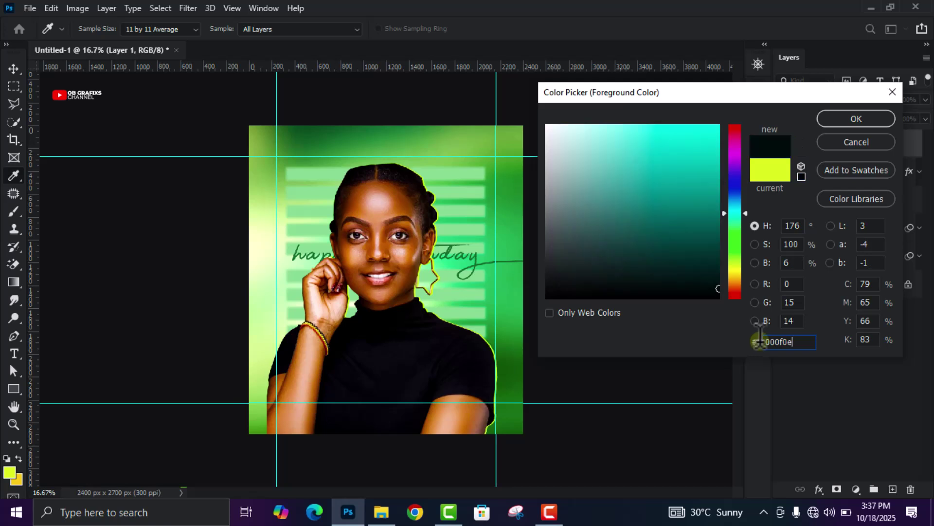
pyautogui.click(856, 119)
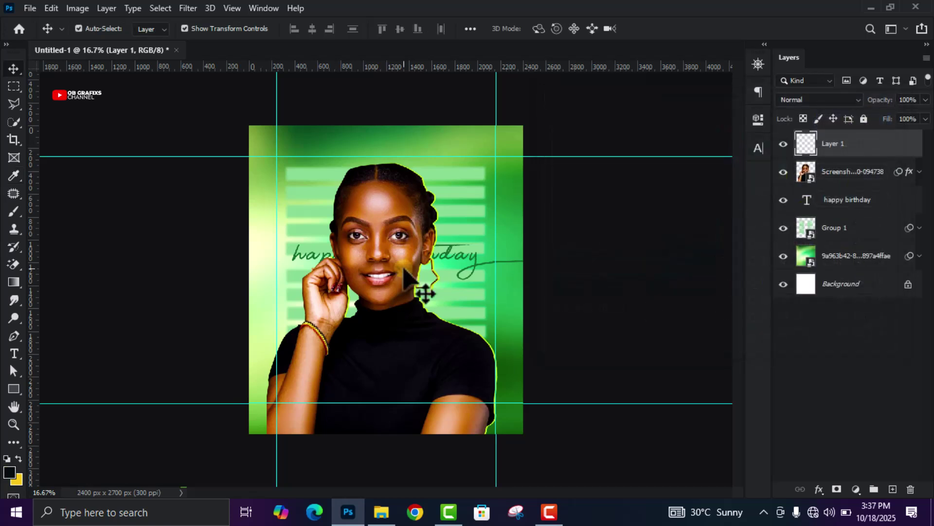
# Paint a dark fade across the lower part of the canvas on the new layer with a 1457 px Soft Round brush
pyautogui.click(14, 210)
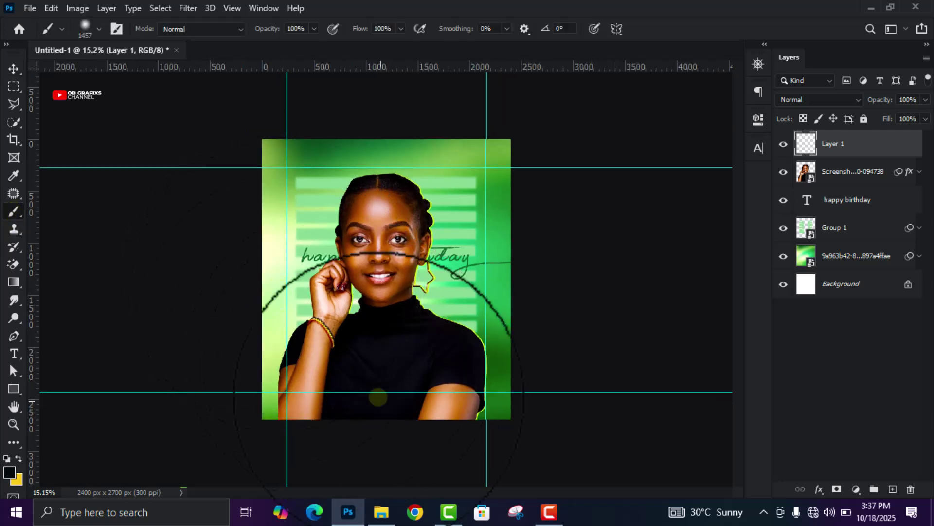
pyautogui.scroll(1, 385, 281)
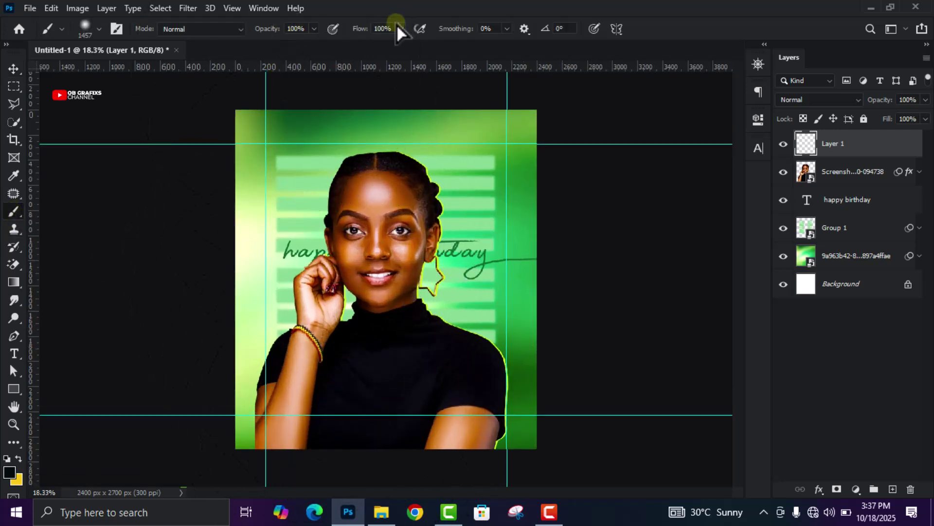
pyautogui.scroll(-1, 386, 281)
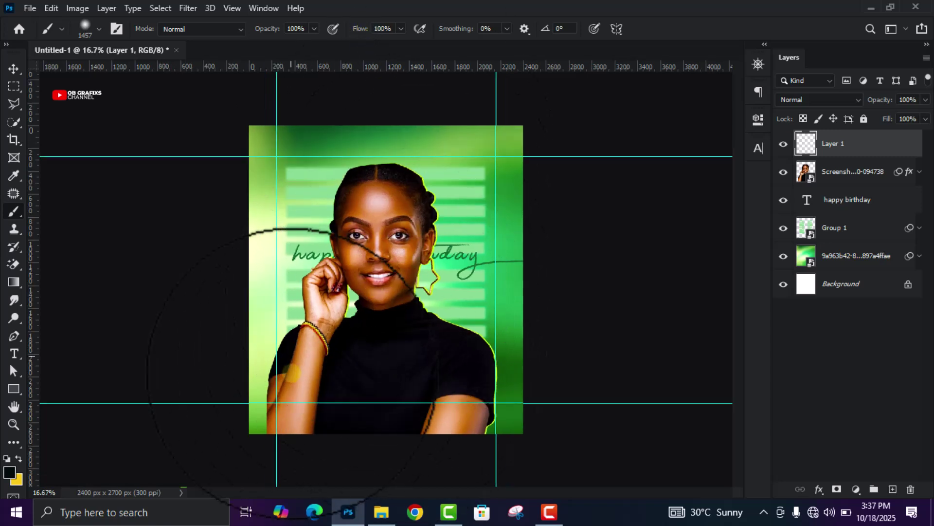
pyautogui.rightClick(377, 267)
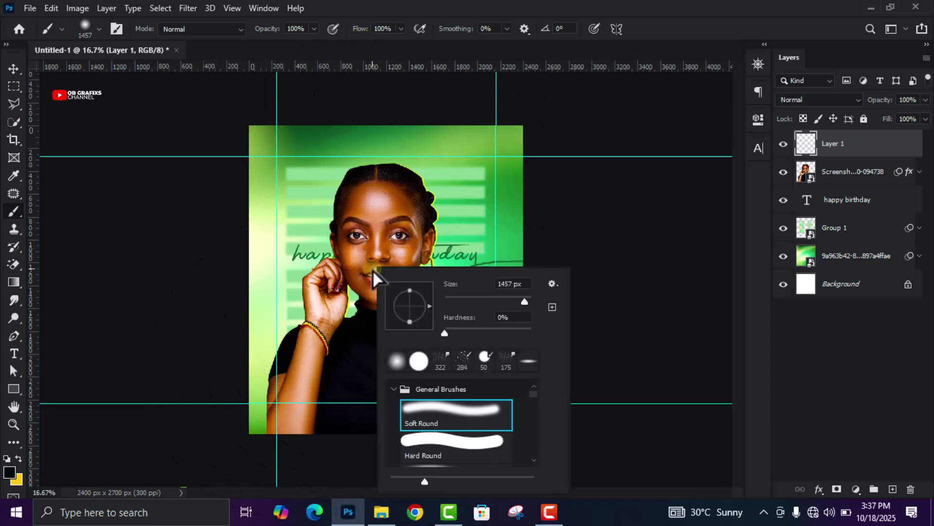
pyautogui.click(442, 411)
pyautogui.press('Return')
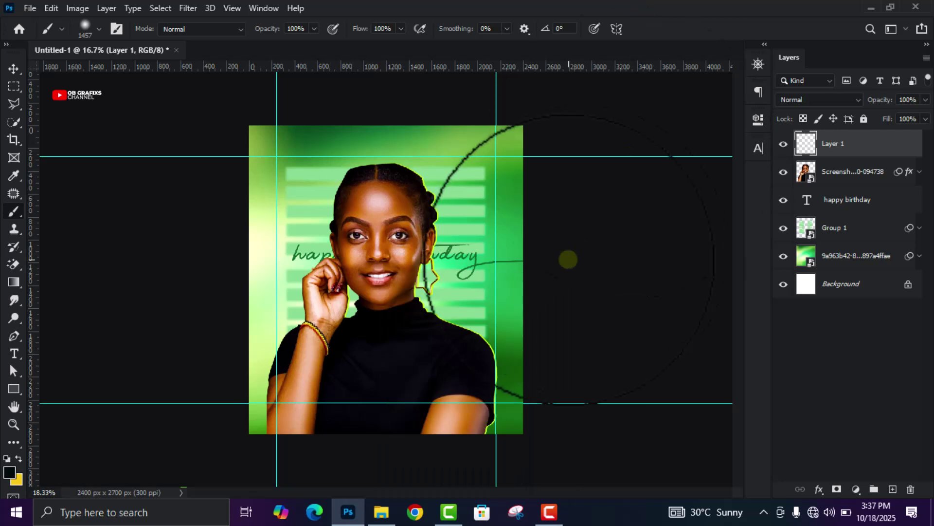
pyautogui.scroll(1, 567, 258)
pyautogui.scroll(1, 263, 428)
pyautogui.moveTo(262, 428)
pyautogui.mouseDown()
pyautogui.moveTo(552, 428)
pyautogui.moveTo(470, 452)
pyautogui.moveTo(177, 476)
pyautogui.mouseUp()
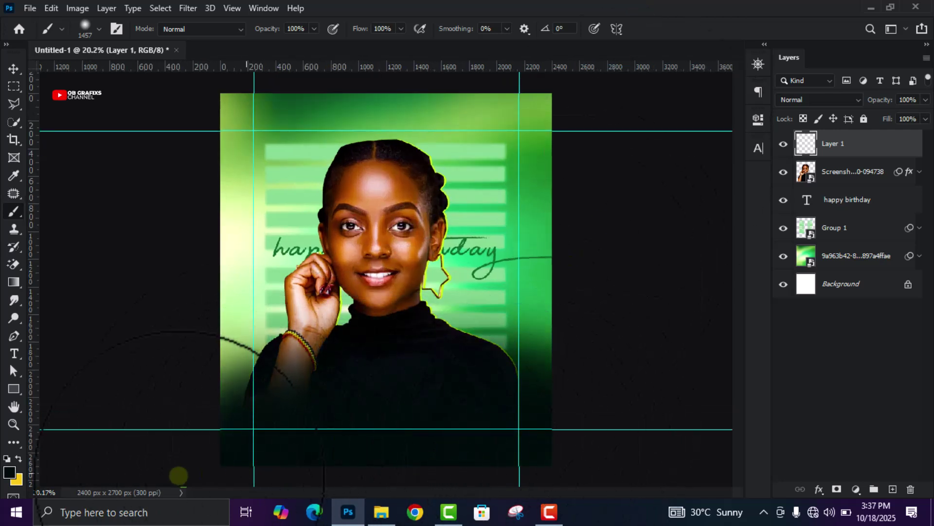
pyautogui.hotkey('ctrl', '-')
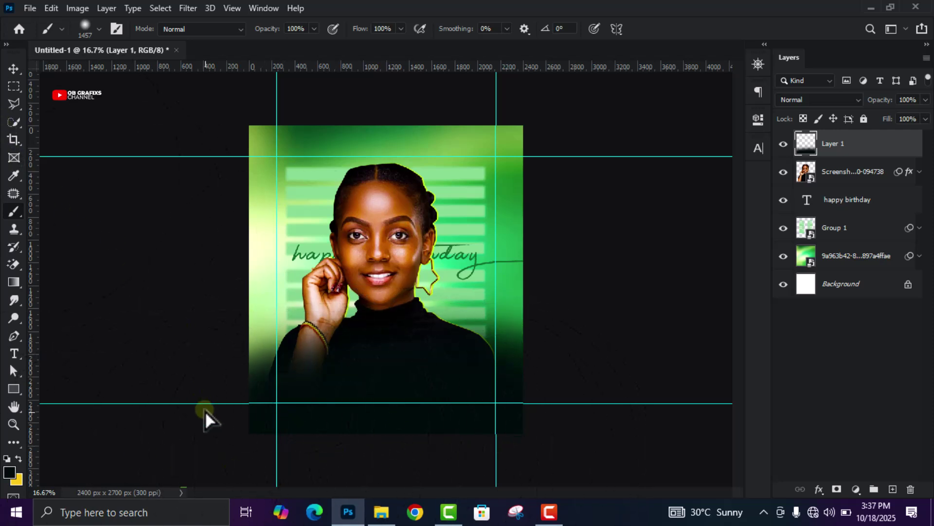
# Scale the dark fade layer up to about 103%, keeping its lower edge on the canvas edge
pyautogui.click(13, 68)
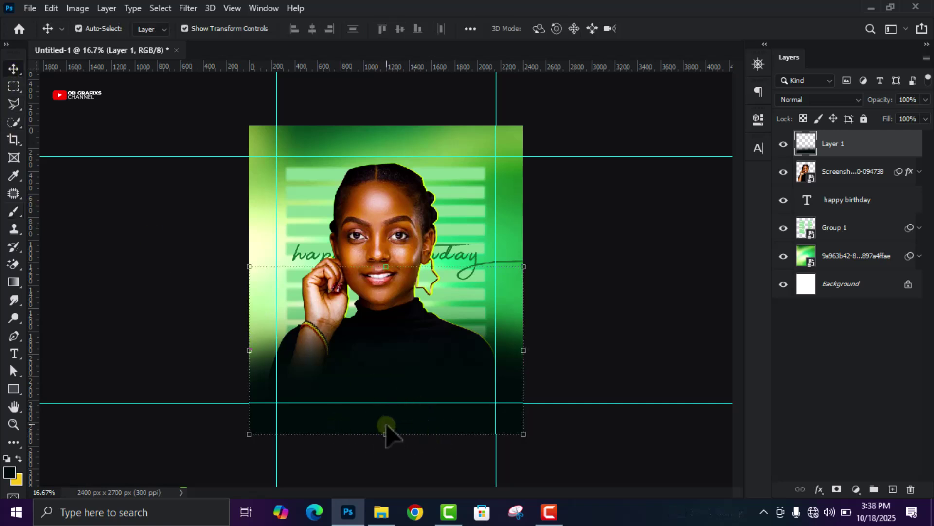
pyautogui.click(385, 266)
pyautogui.moveTo(386, 266); pyautogui.dragTo(386, 261)
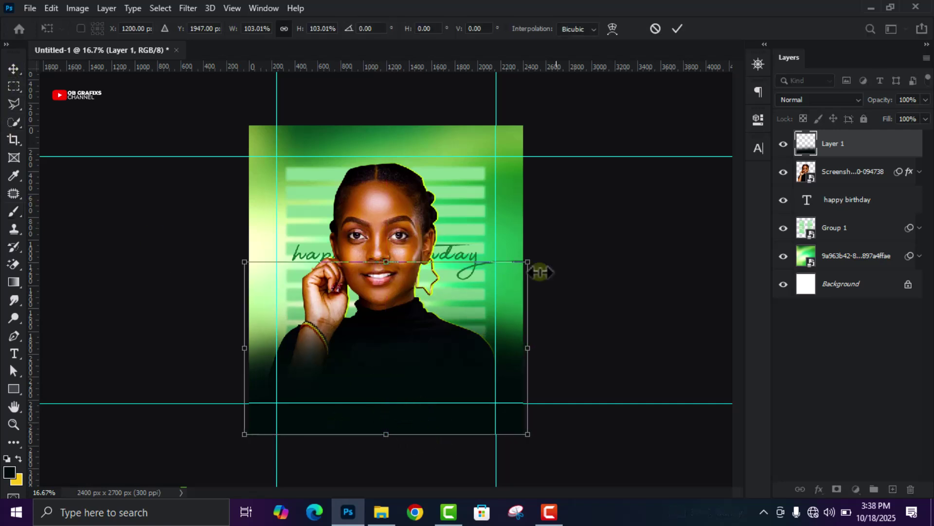
pyautogui.click(675, 30)
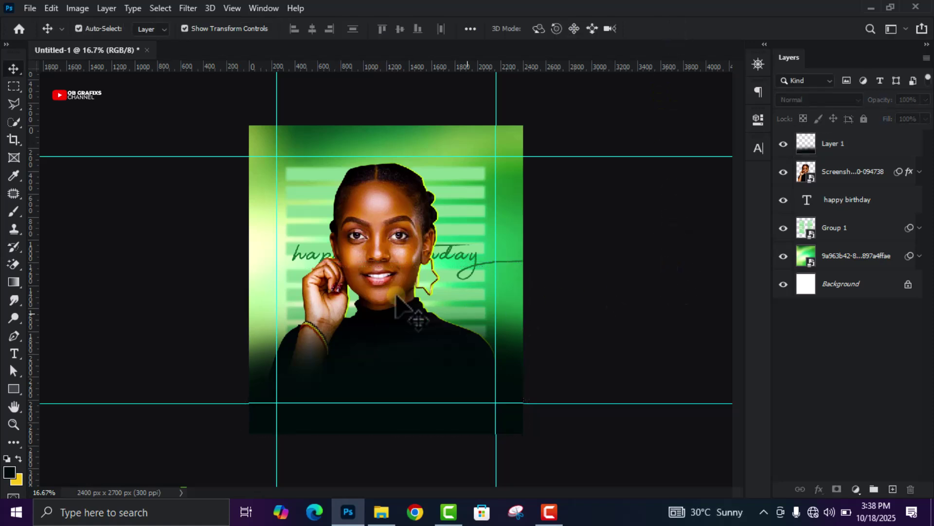
# Start a text line over the woman's dark top, with colour ffffff and the Montserrat font
pyautogui.scroll(3, 267, 287)
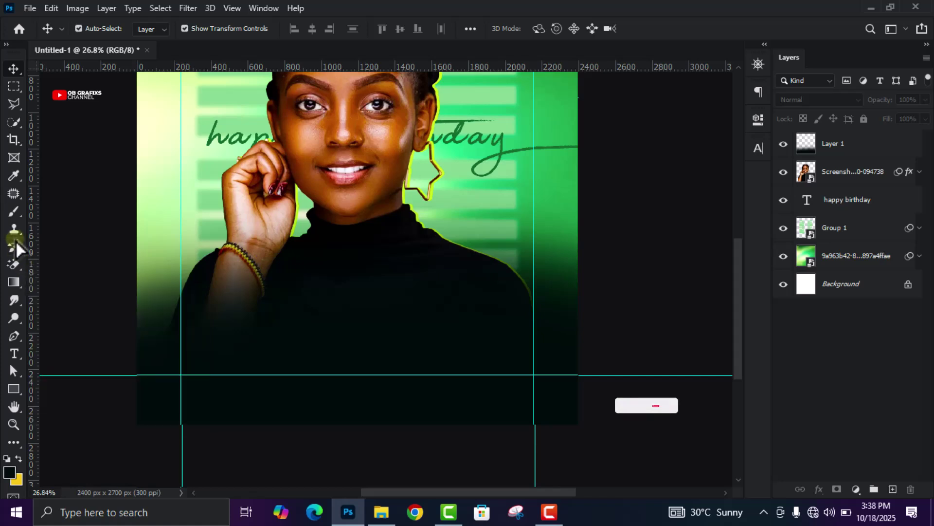
pyautogui.click(13, 354)
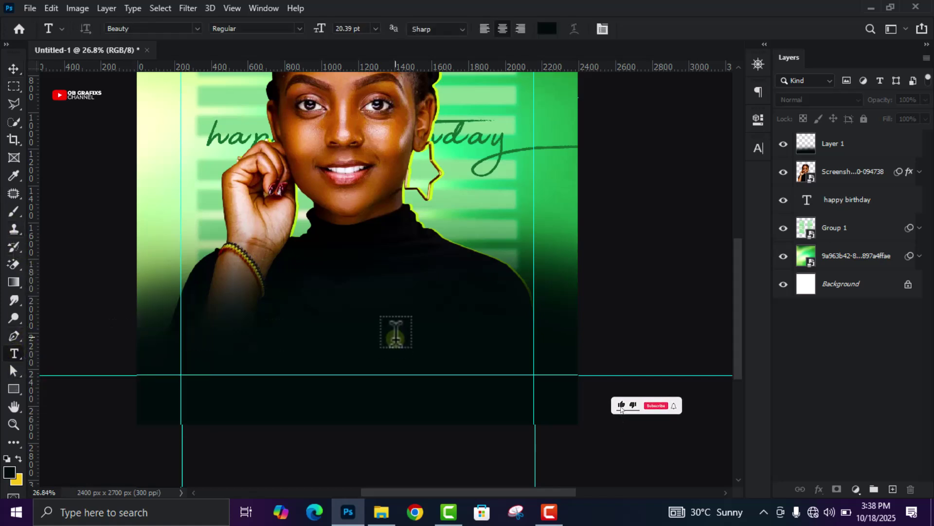
pyautogui.click(333, 293)
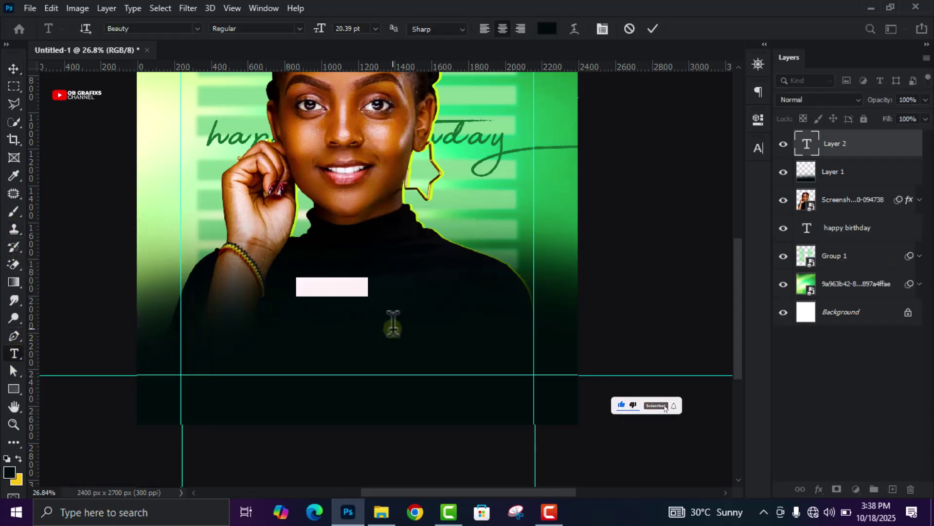
pyautogui.click(547, 28)
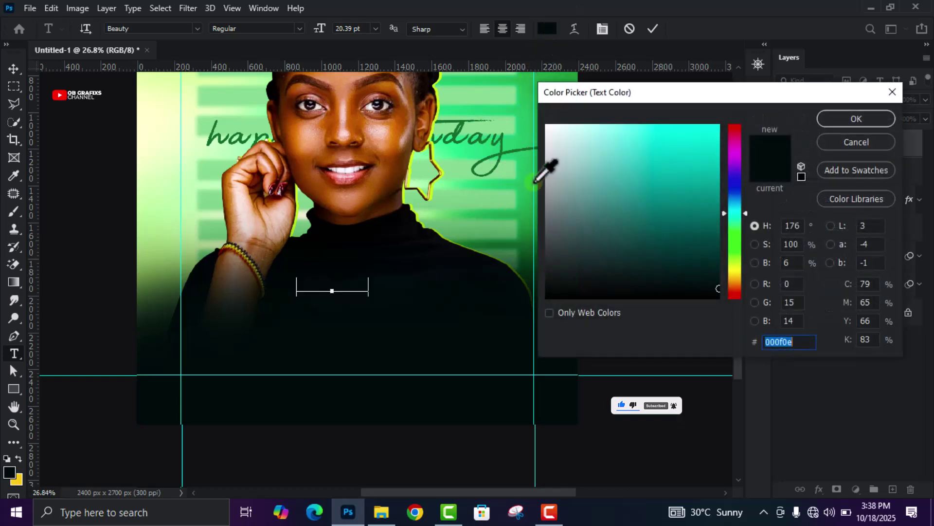
pyautogui.moveTo(550, 151); pyautogui.dragTo(546, 125)
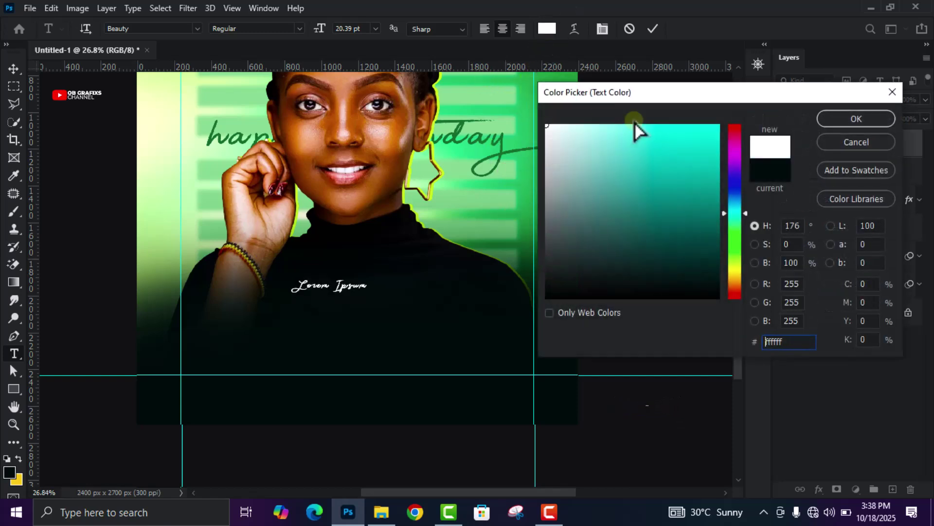
pyautogui.click(844, 121)
pyautogui.click(197, 28)
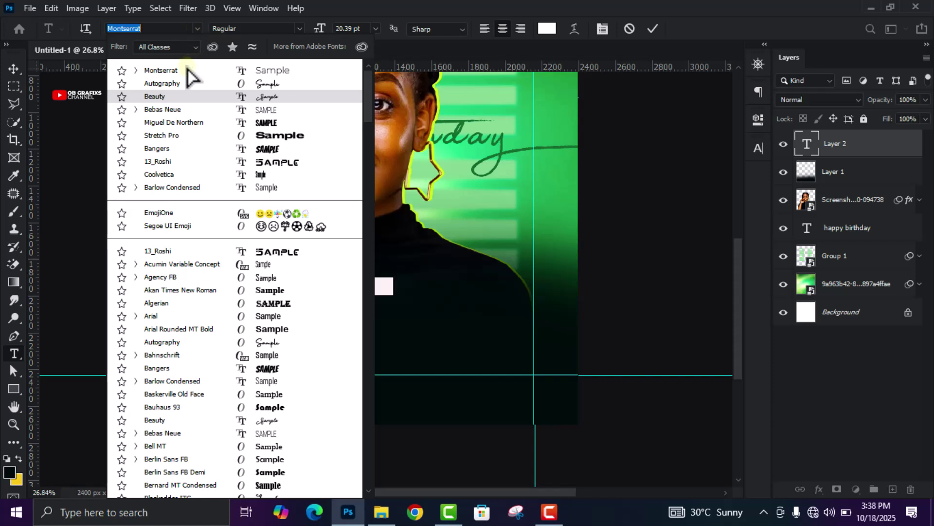
pyautogui.click(160, 70)
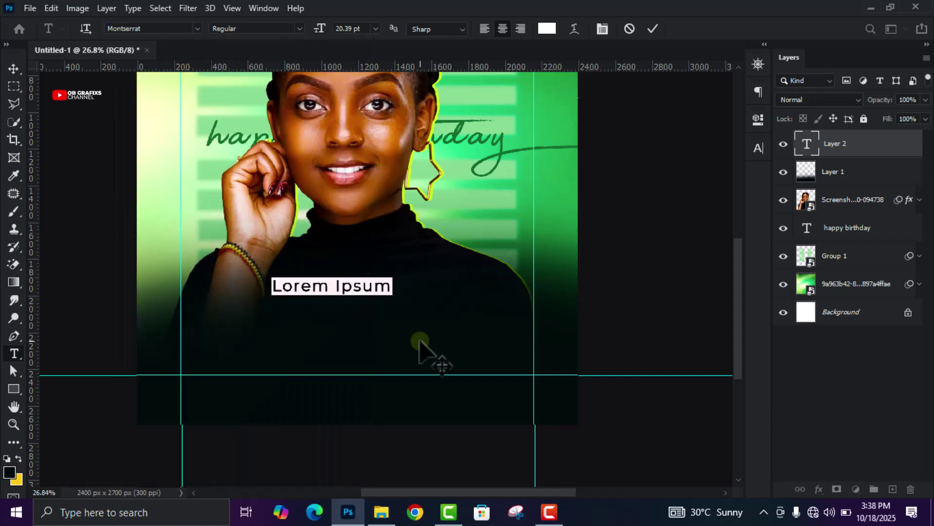
# Enter HAPPY BELATED BIRTHDAY as three lines, one word per line, and commit the text
pyautogui.write('HAPPY ')
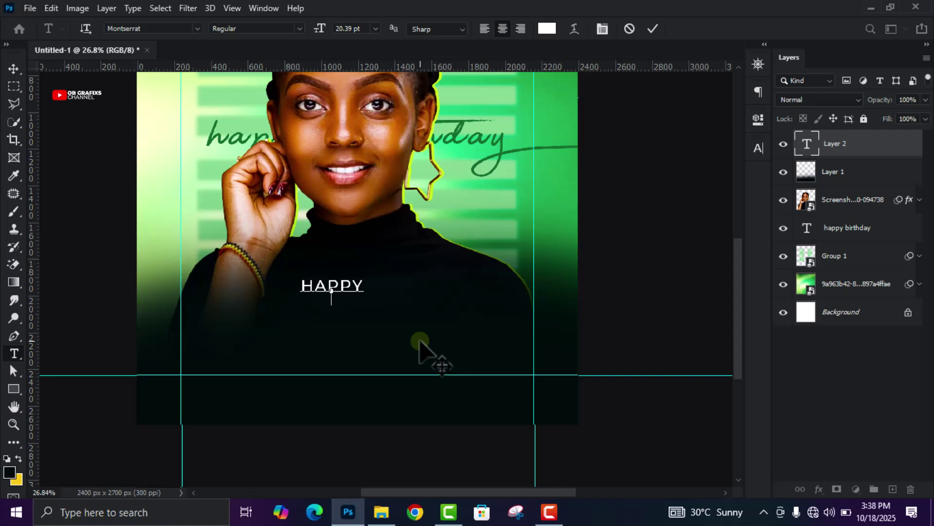
pyautogui.write('BELATED ')
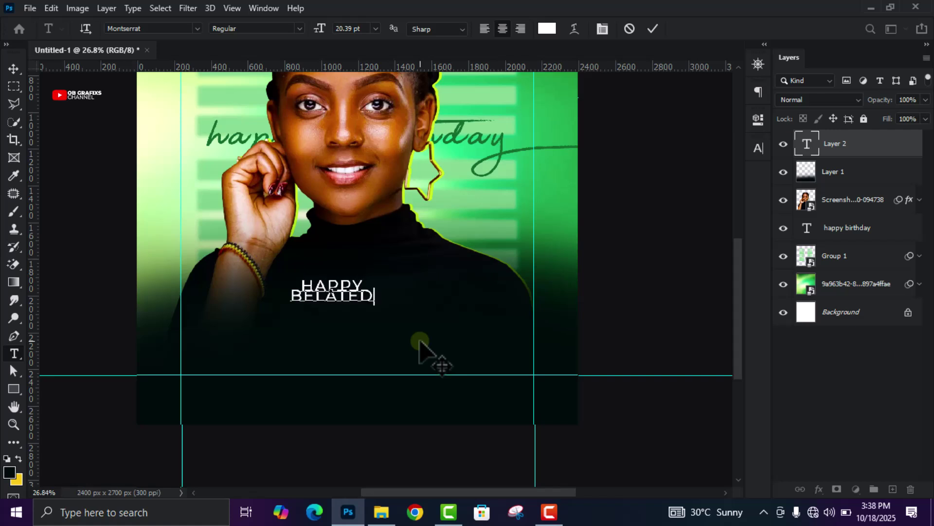
pyautogui.write('BIRTHDAY')
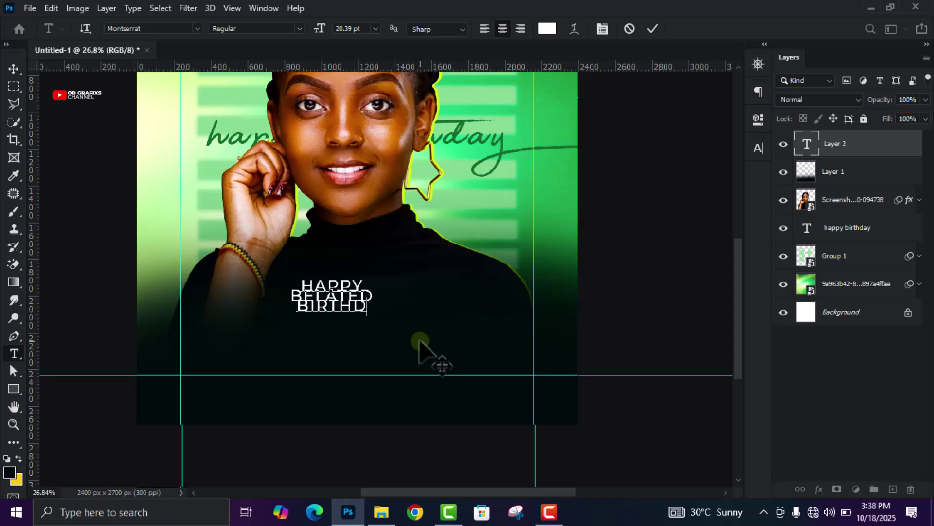
pyautogui.click(653, 29)
pyautogui.click(14, 69)
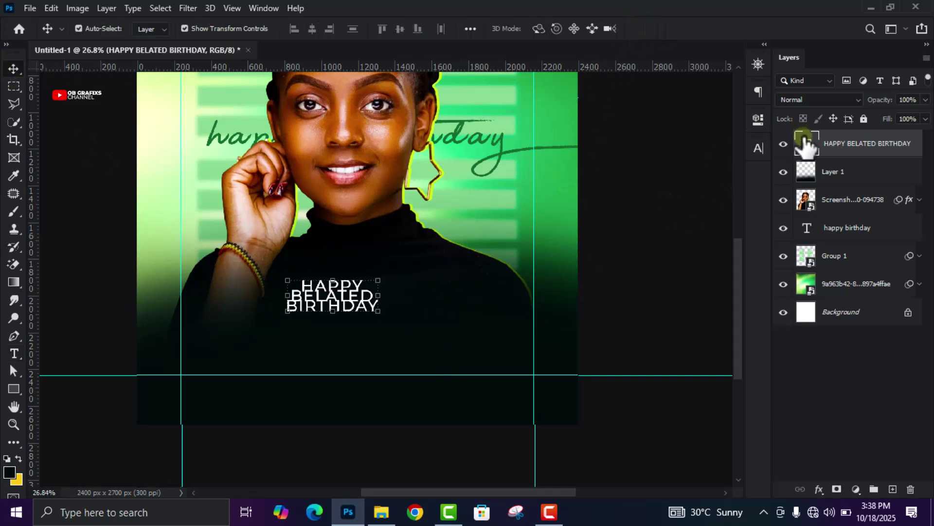
# Set the HAPPY BELATED BIRTHDAY text to Montserrat Black with 16 pt leading and left alignment
pyautogui.doubleClick(805, 143)
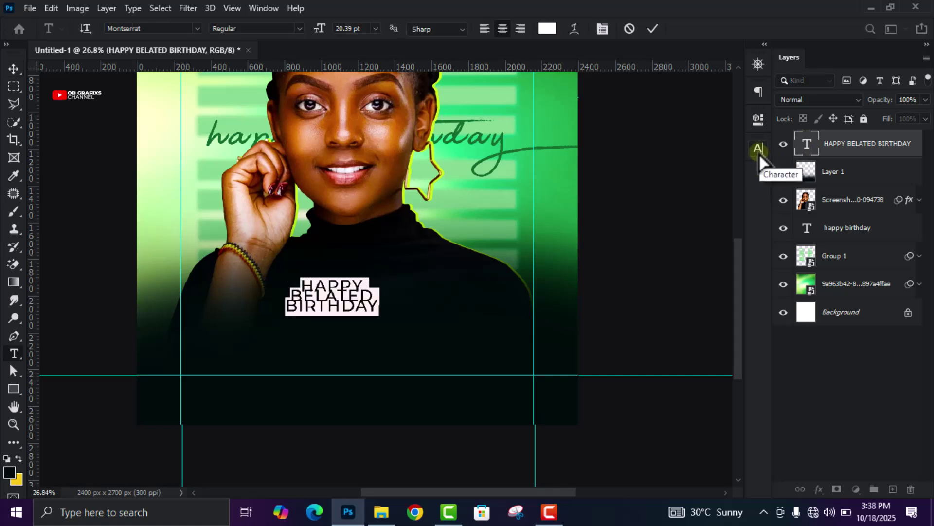
pyautogui.click(757, 157)
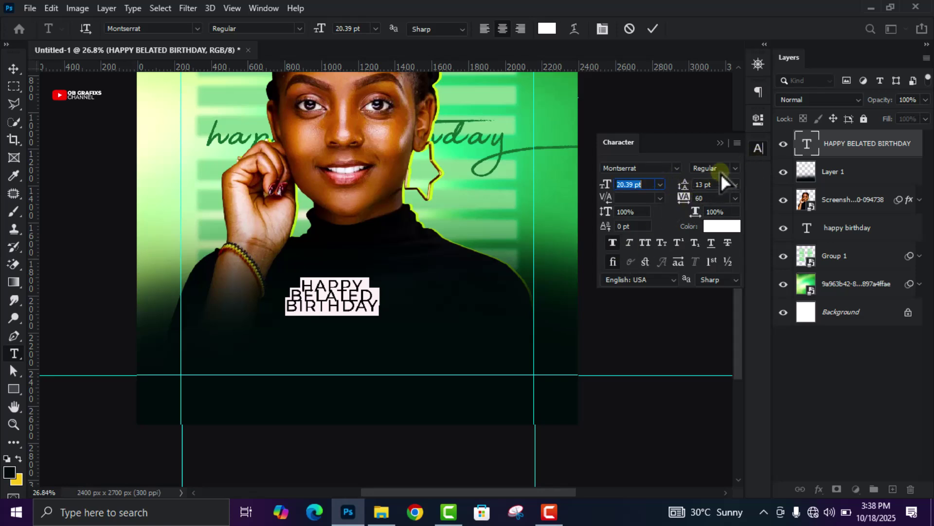
pyautogui.click(734, 169)
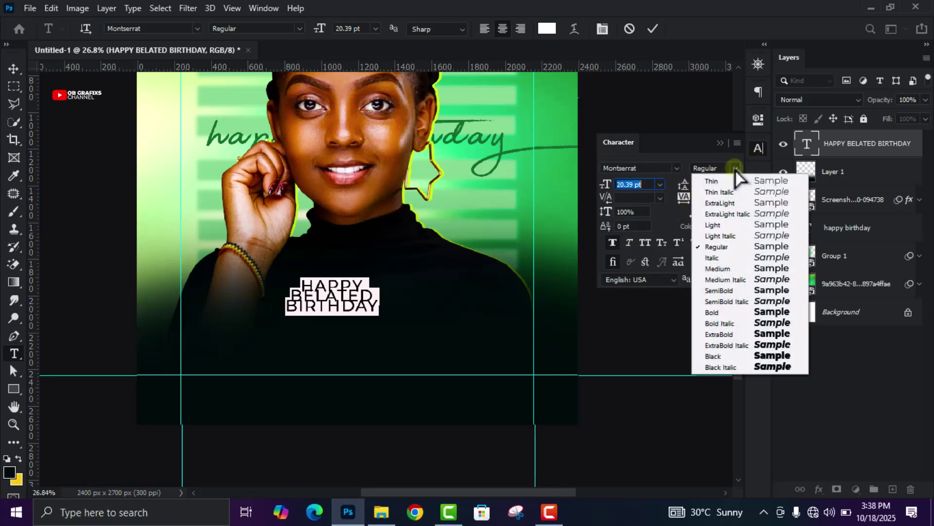
pyautogui.click(754, 356)
pyautogui.click(718, 185)
pyautogui.press('Up')
pyautogui.press('Up')
pyautogui.press('Up')
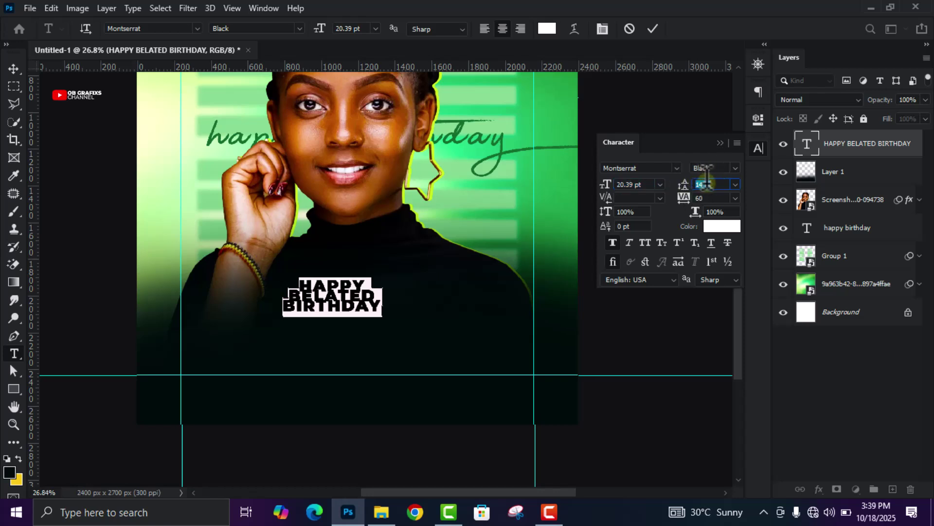
pyautogui.click(484, 29)
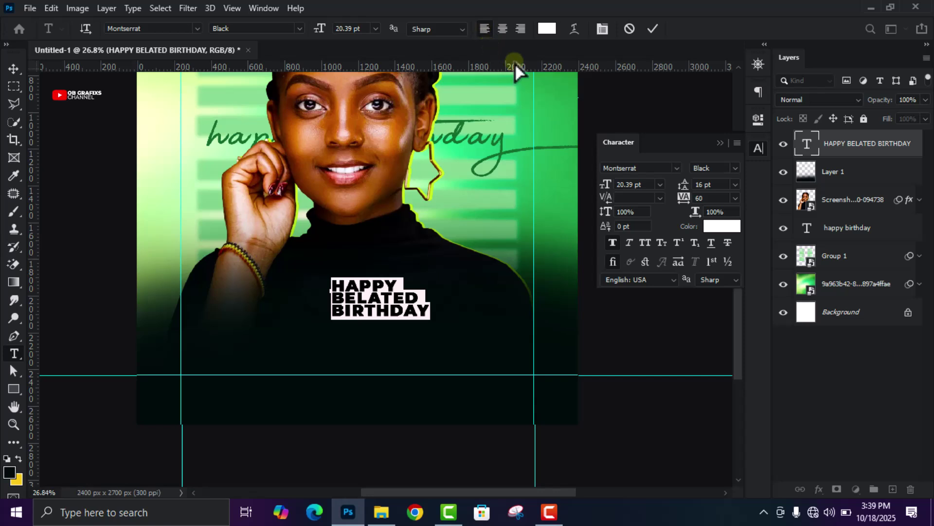
pyautogui.click(653, 29)
pyautogui.press('v')
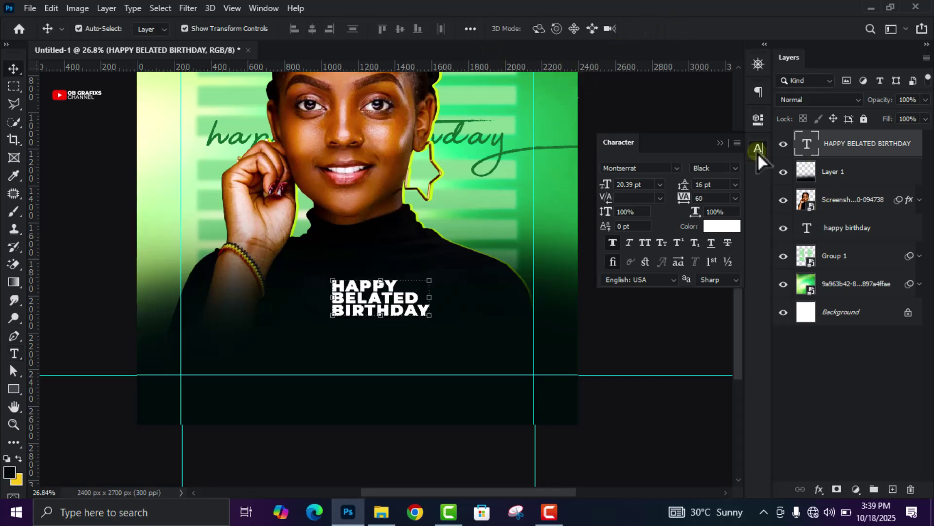
pyautogui.click(757, 151)
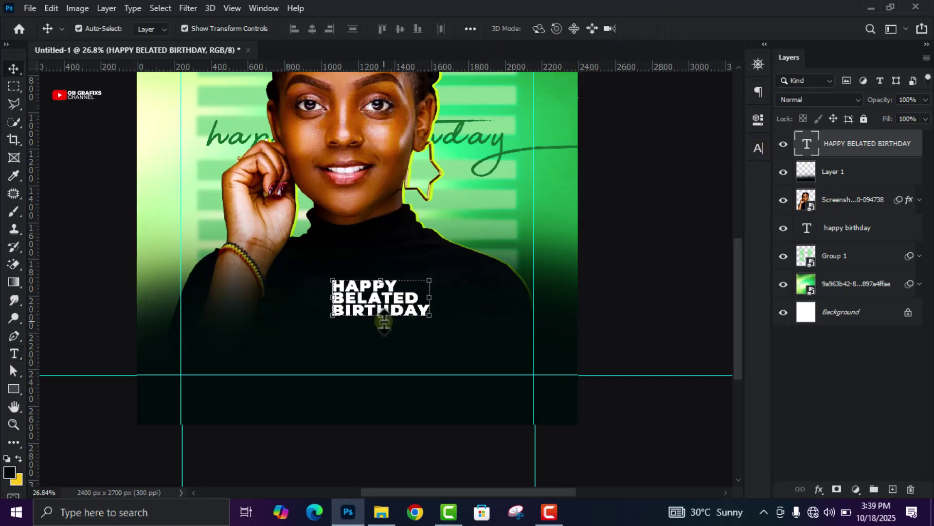
# Scale the three-line text up to about 106.5% and place it on the woman's chest, slightly right of the canvas centre
pyautogui.moveTo(380, 315)
pyautogui.mouseDown()
pyautogui.moveTo(385, 325)
pyautogui.moveTo(388, 306)
pyautogui.moveTo(393, 322)
pyautogui.mouseUp()
pyautogui.scroll(-2, 409, 319)
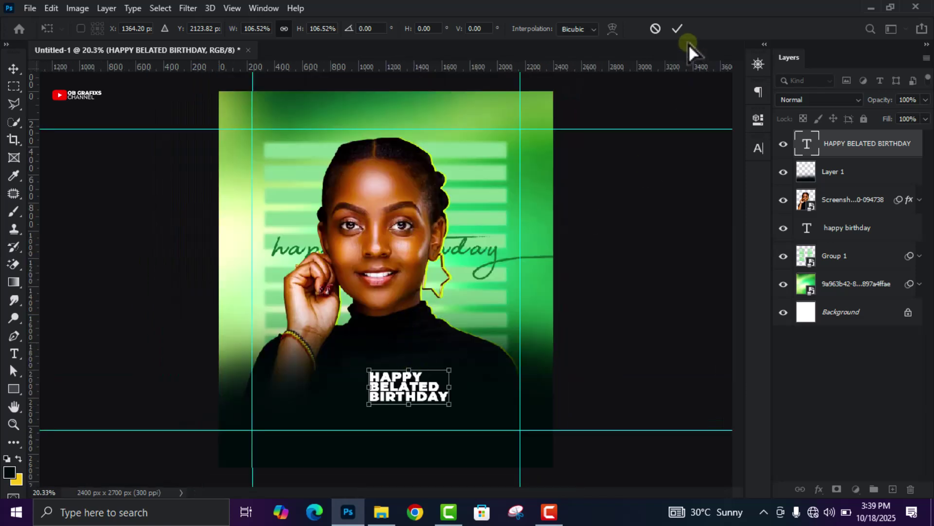
pyautogui.click(679, 28)
pyautogui.click(647, 292)
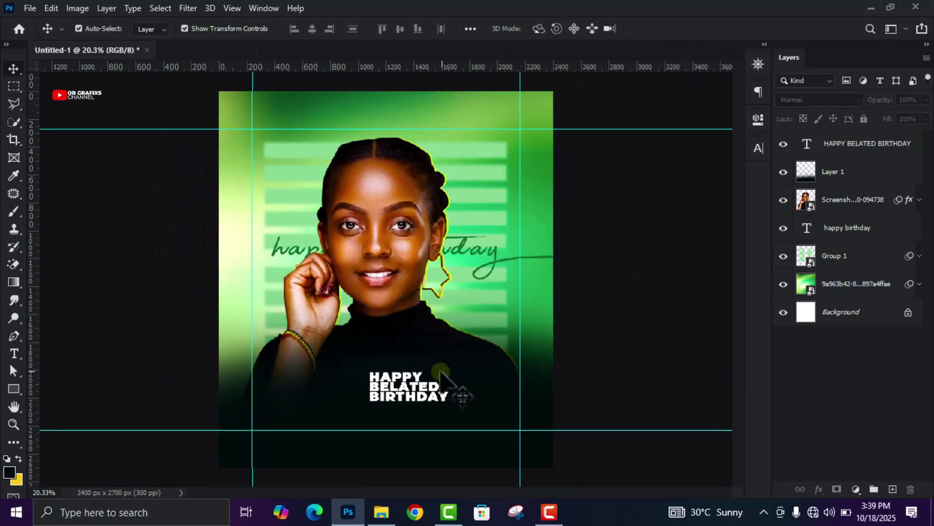
pyautogui.click(404, 387)
pyautogui.moveTo(402, 388); pyautogui.dragTo(404, 384)
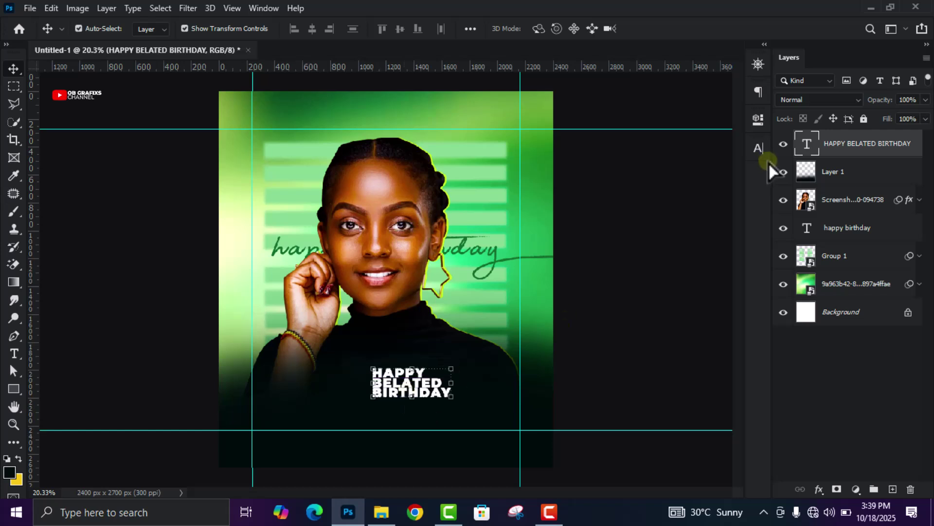
# Change the HAPPY BELATED BIRTHDAY text's font weight to ExtraBold, keeping faux bold on
pyautogui.doubleClick(807, 145)
pyautogui.click(758, 147)
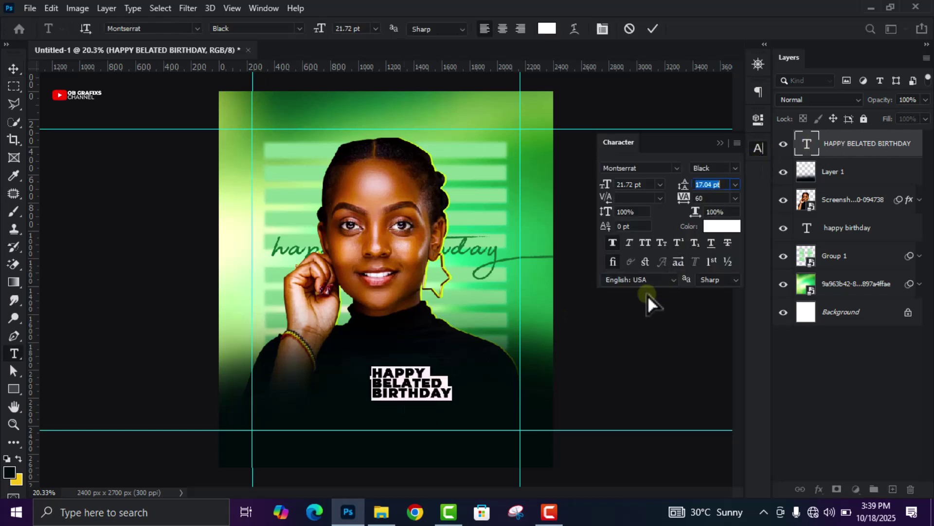
pyautogui.click(613, 242)
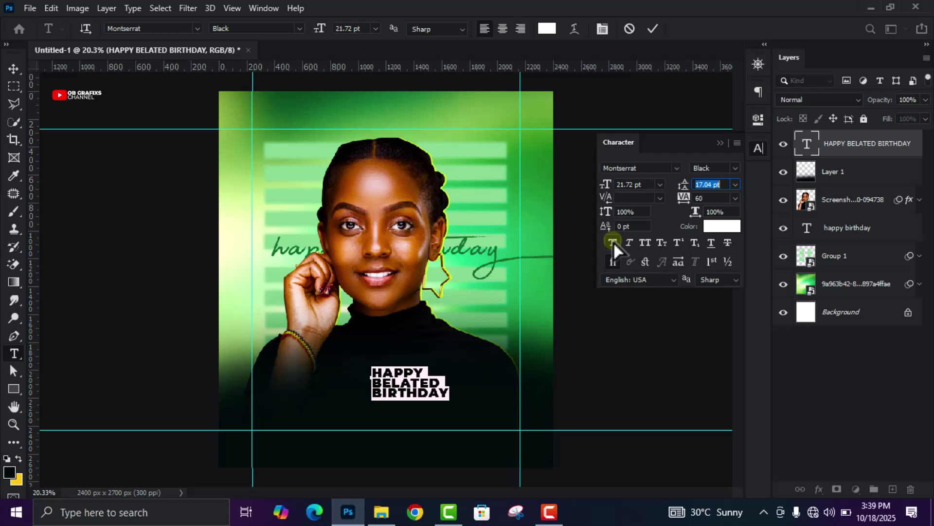
pyautogui.click(613, 242)
pyautogui.click(736, 168)
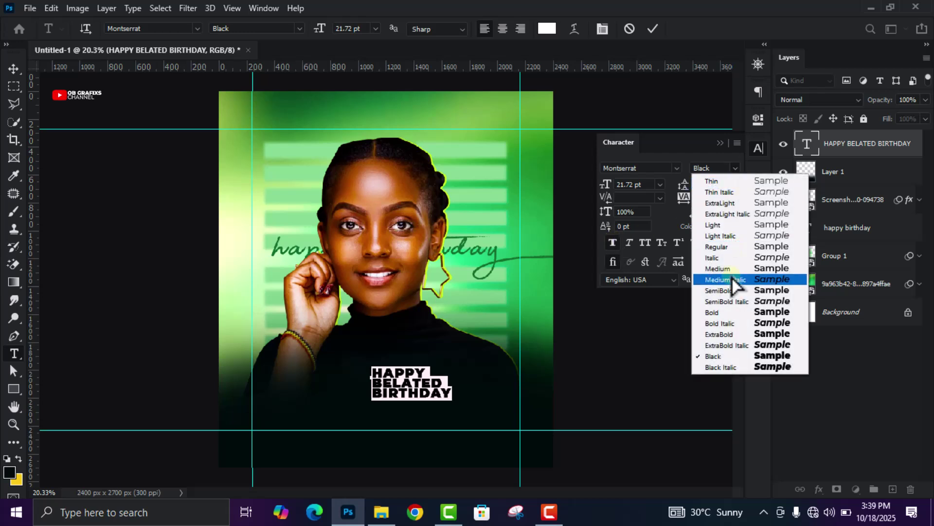
pyautogui.click(728, 336)
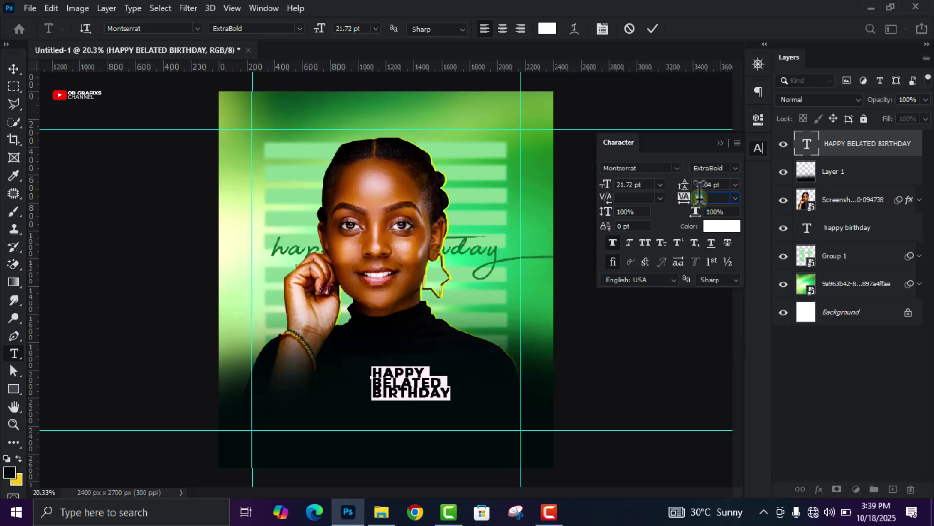
# Set the three-line text's tracking to 80 and its leading to 18 pt, and commit the edit
pyautogui.moveTo(699, 196); pyautogui.dragTo(701, 197)
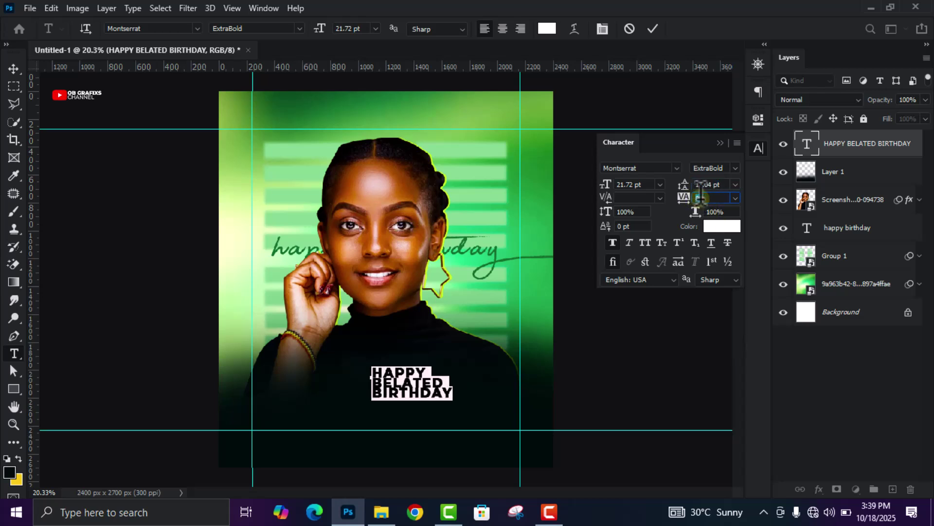
pyautogui.click(701, 184)
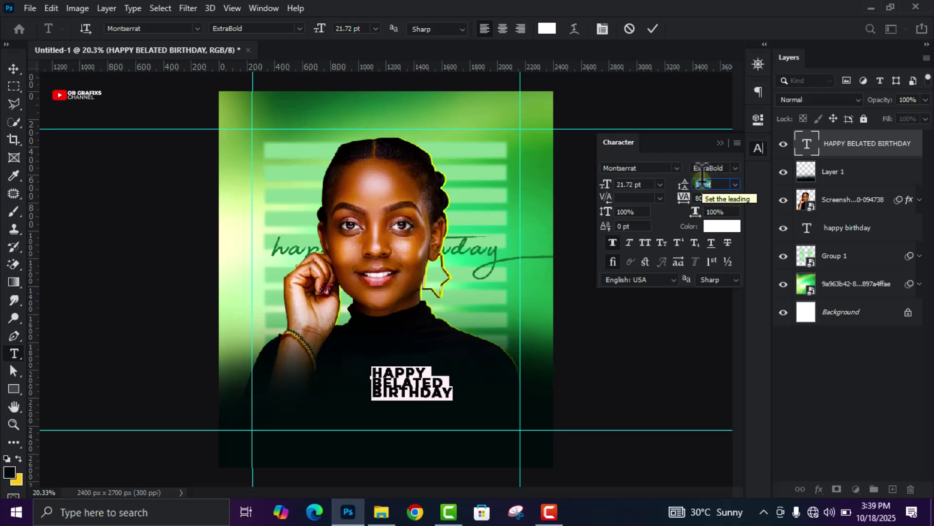
pyautogui.press('Up')
pyautogui.press('Up')
pyautogui.click(653, 29)
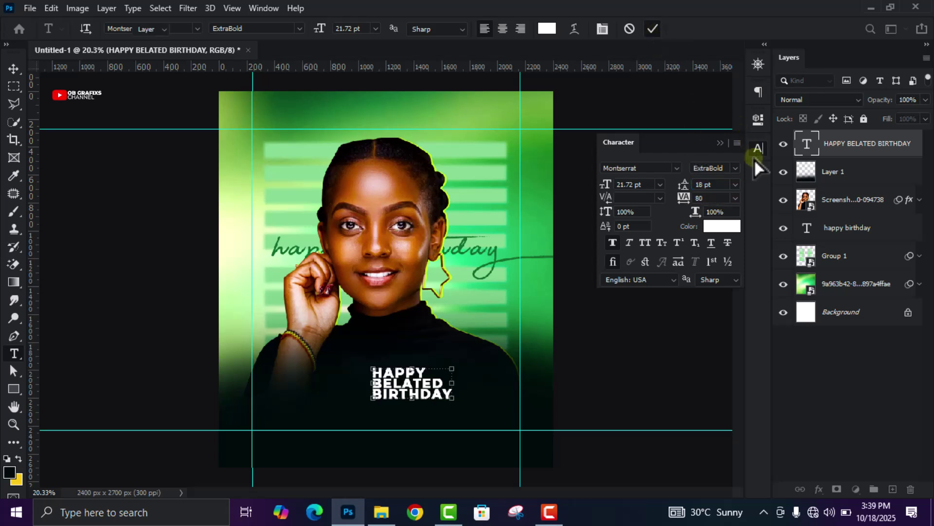
pyautogui.press('v')
pyautogui.click(758, 148)
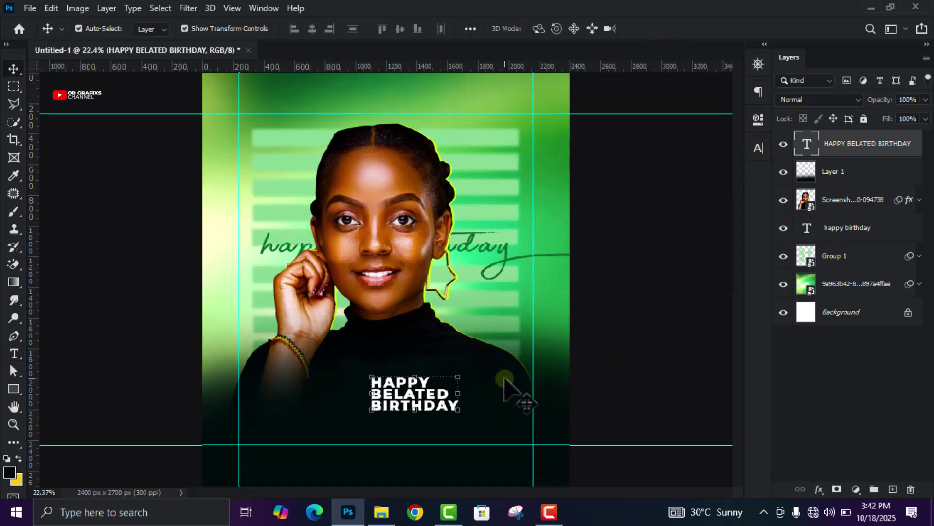
# Add a smooth Inner Bevel to the HAPPY BELATED BIRTHDAY text: depth 1000%, size 5 px, soften 16 px, angle 180° with global light, altitude 42°
pyautogui.rightClick(864, 145)
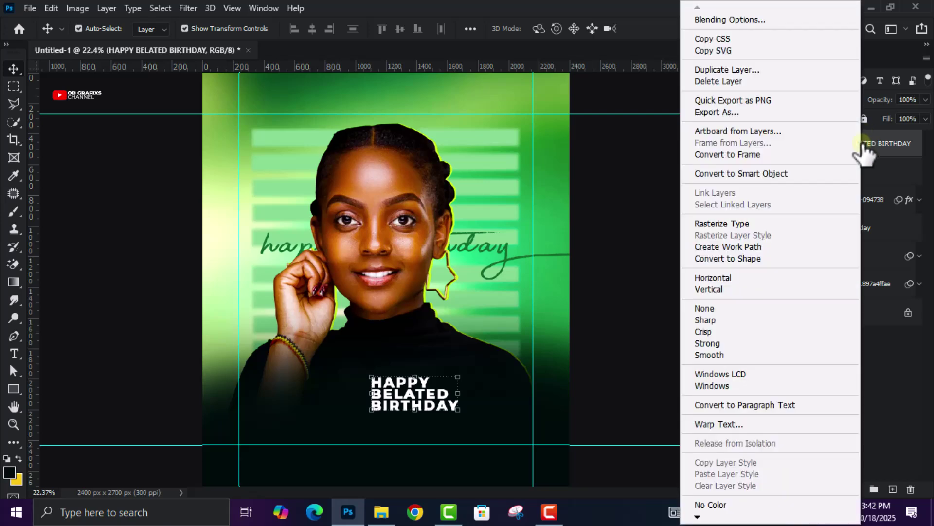
pyautogui.click(743, 20)
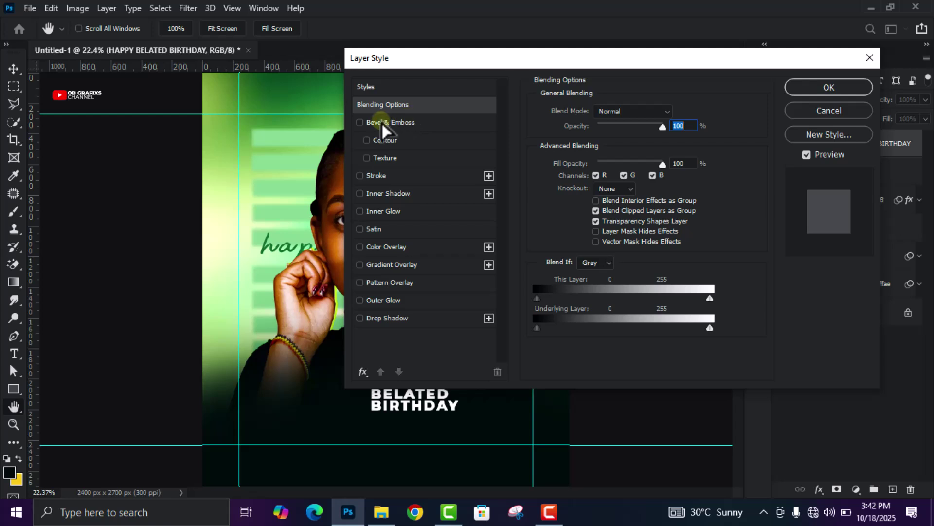
pyautogui.click(378, 122)
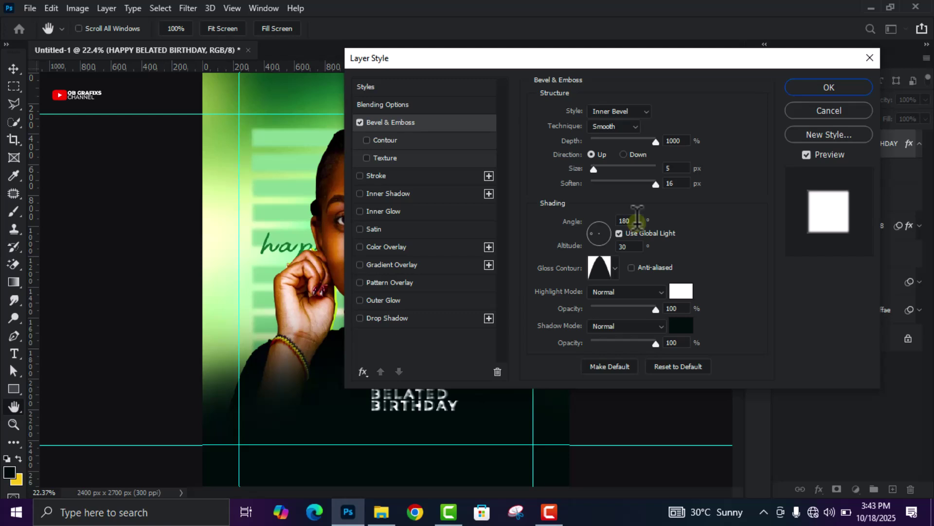
pyautogui.click(637, 218)
pyautogui.click(619, 233)
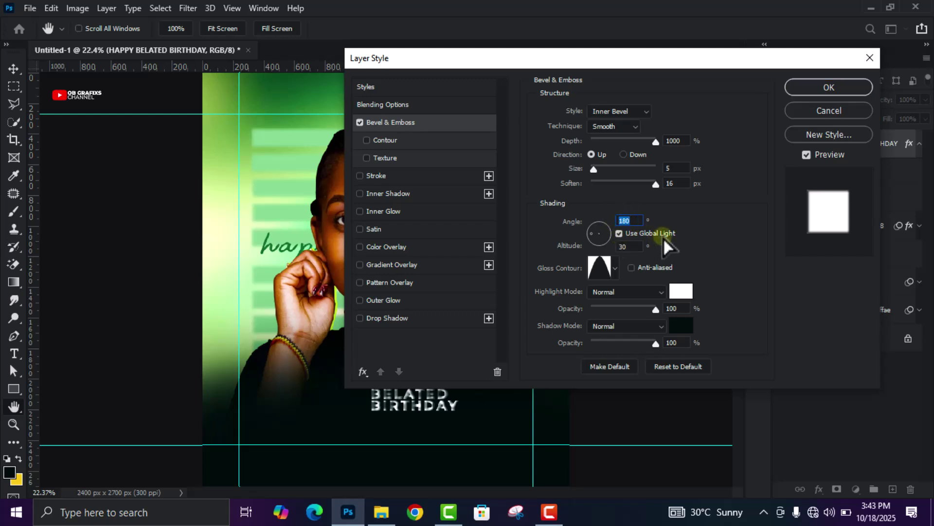
pyautogui.click(617, 247)
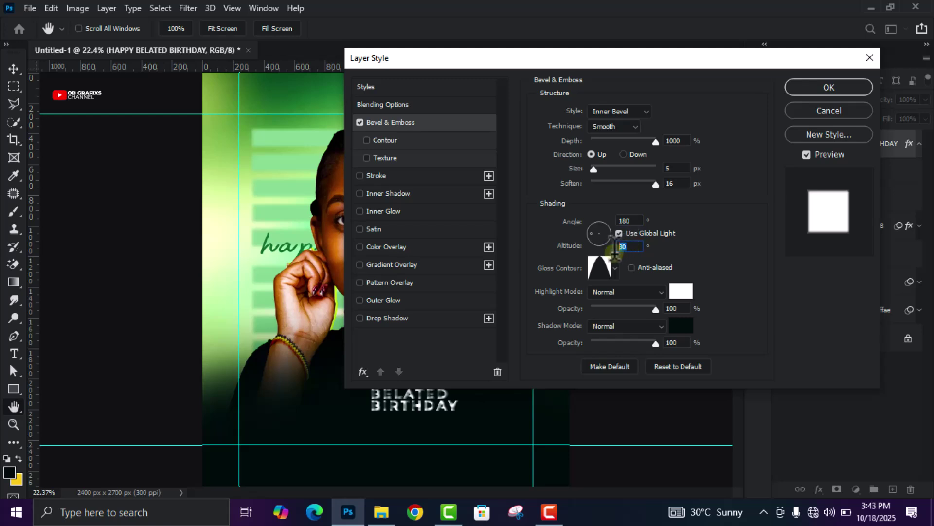
pyautogui.write('42')
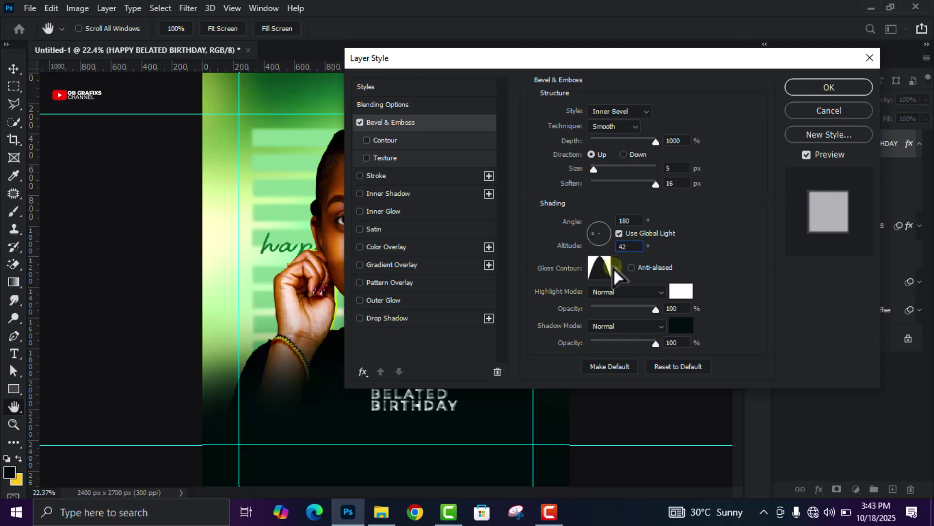
# Use the single-peak gloss contour, a white Normal highlight and a 001111 Normal shadow, both at 100% opacity, and apply the bevel
pyautogui.click(614, 267)
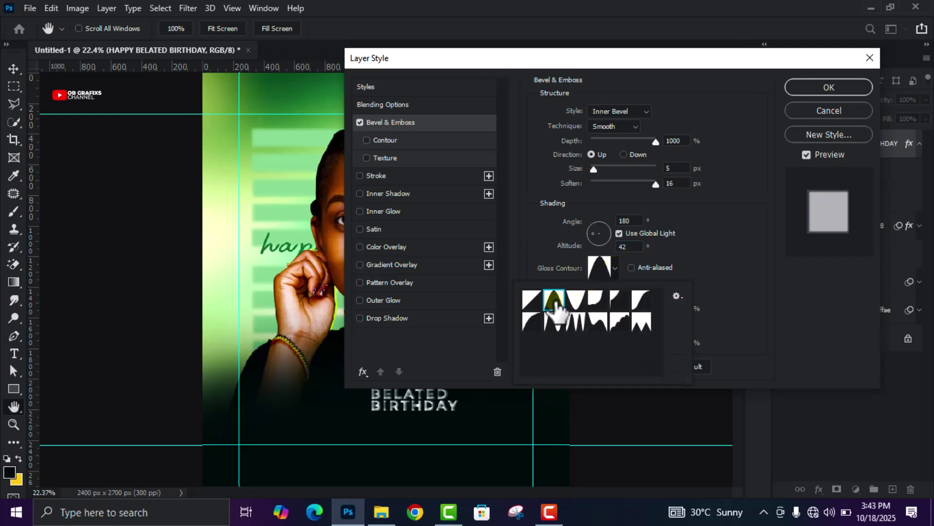
pyautogui.click(708, 251)
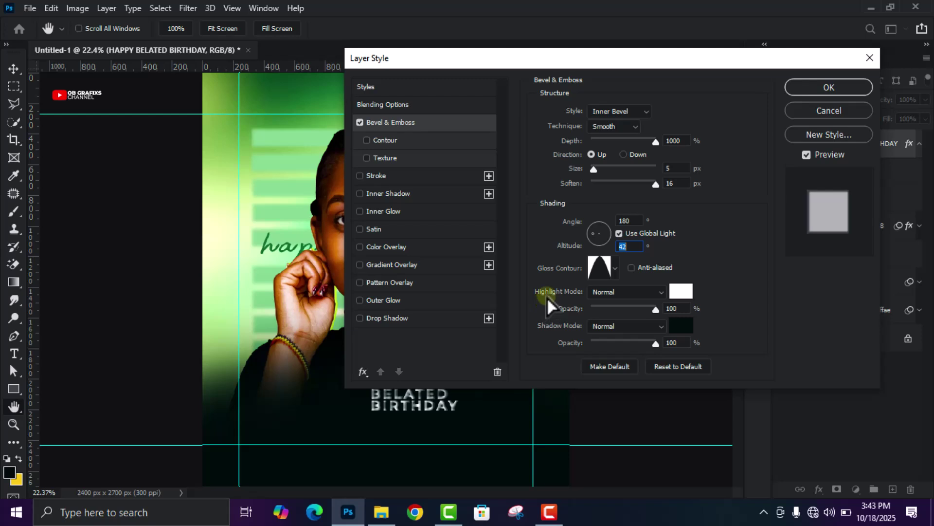
pyautogui.click(680, 293)
pyautogui.click(848, 142)
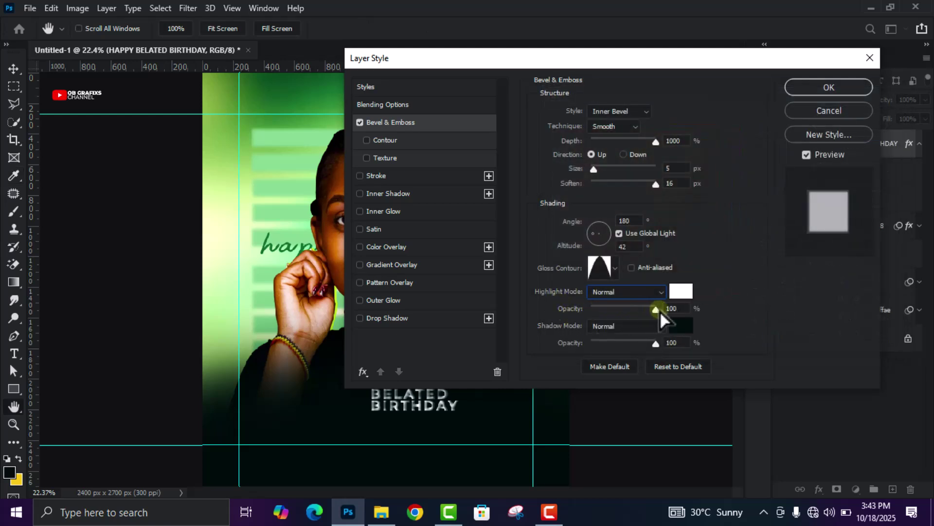
pyautogui.click(673, 309)
pyautogui.click(686, 326)
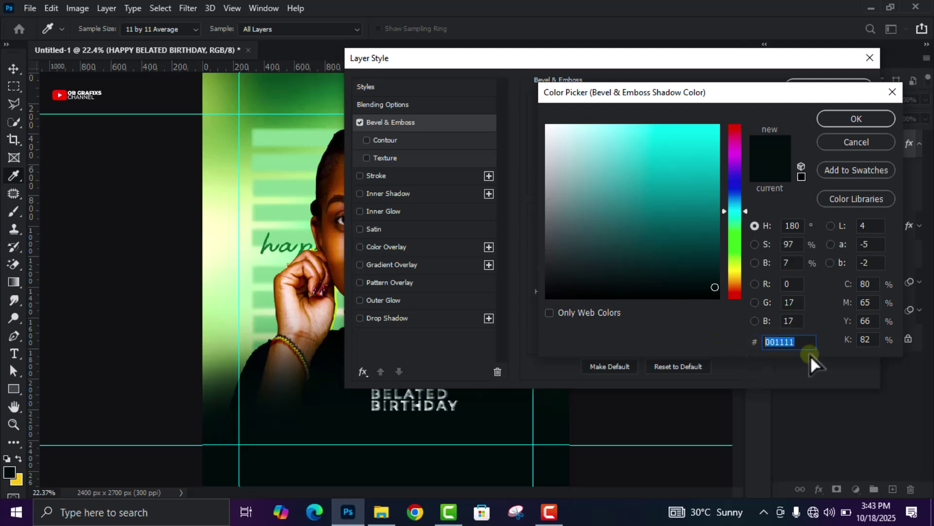
pyautogui.click(847, 119)
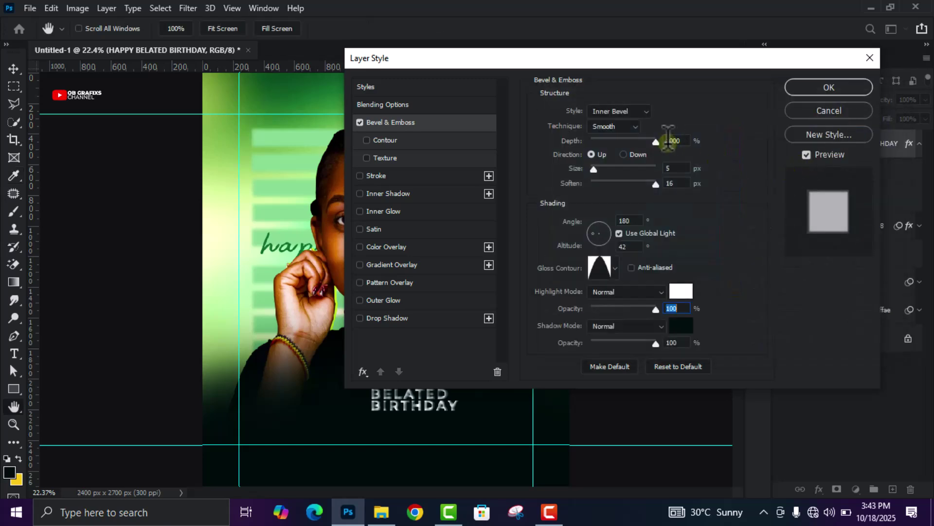
pyautogui.click(829, 88)
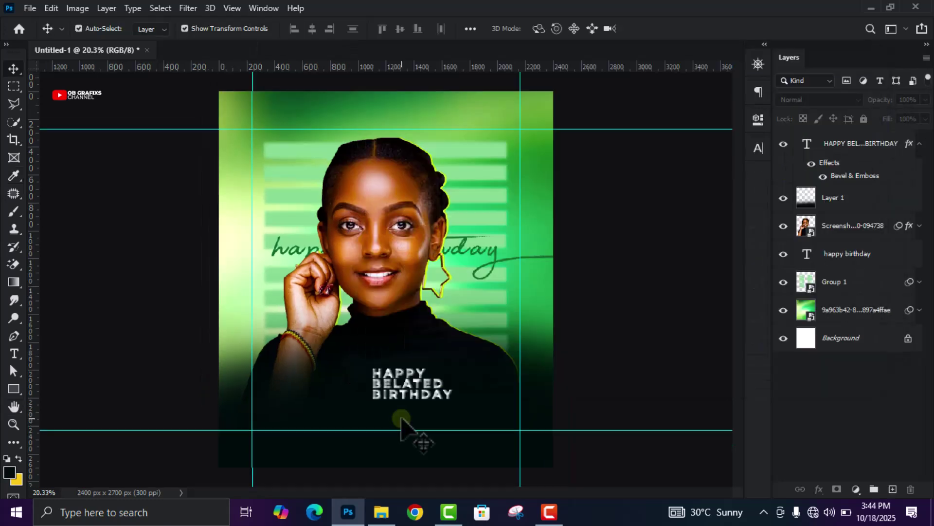
pyautogui.hotkey('ctrl', '0')
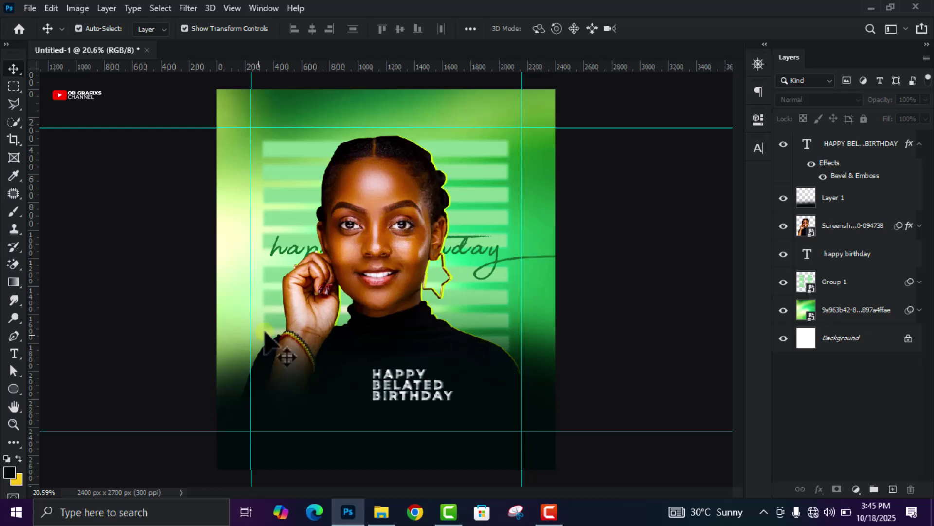
# Draw a circle about 219 px wide beside the HAPPY BELATED BIRTHDAY text with the Ellipse tool and fill it white
pyautogui.click(13, 388)
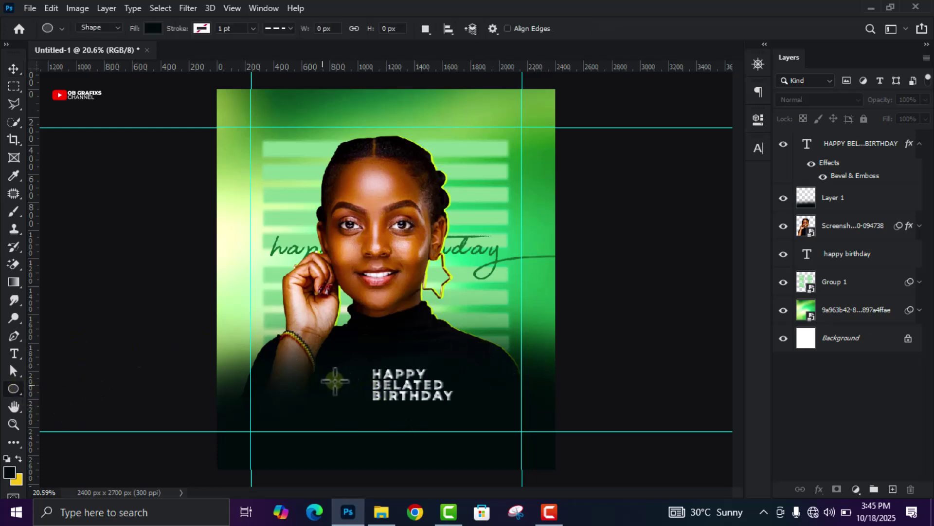
pyautogui.rightClick(16, 390)
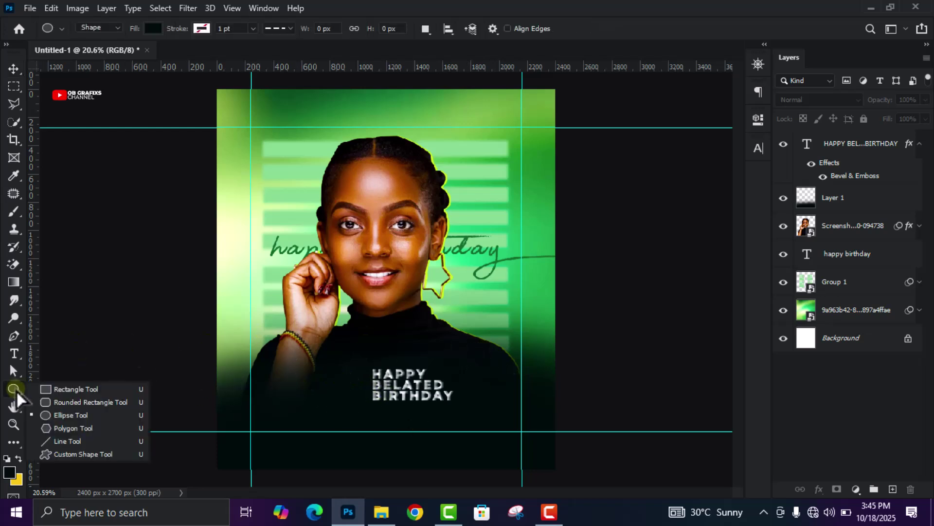
pyautogui.click(16, 389)
pyautogui.moveTo(319, 376); pyautogui.dragTo(363, 407)
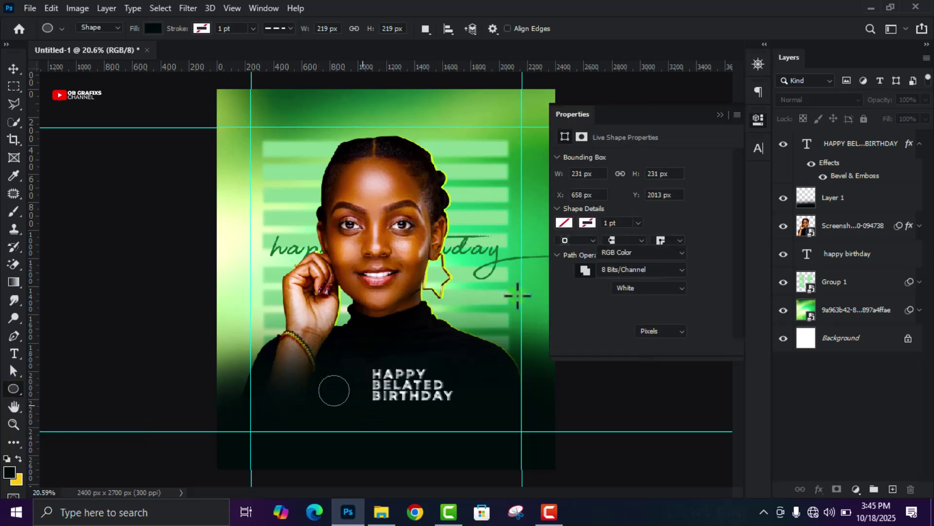
pyautogui.click(567, 223)
pyautogui.click(565, 295)
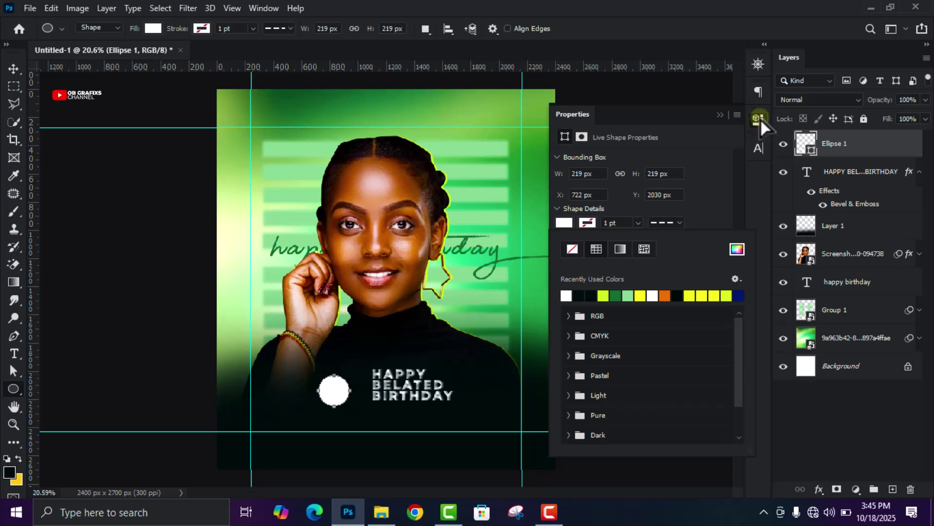
pyautogui.click(760, 118)
# Scale the white circle down to about 86% and move it closer to the HAPPY BELATED BIRTHDAY text
pyautogui.click(14, 69)
pyautogui.scroll(2, 334, 390)
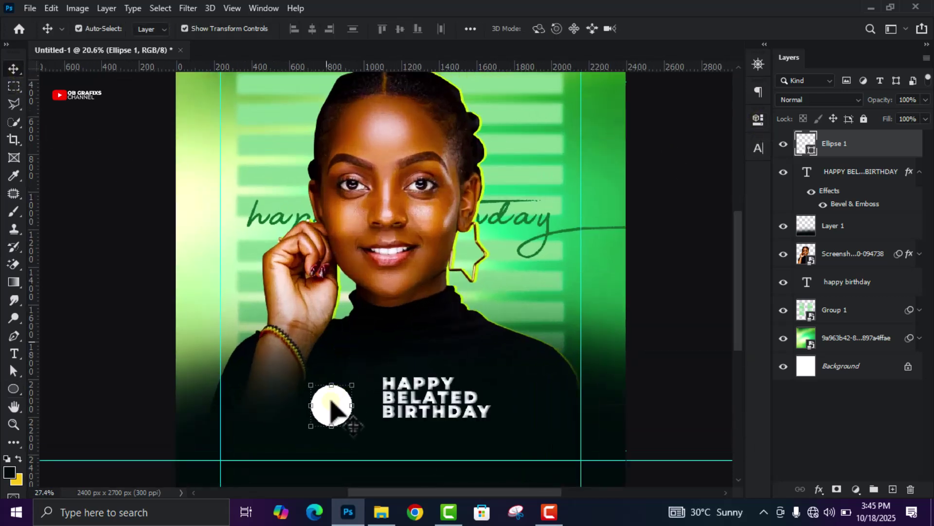
pyautogui.hotkey('ctrl', 't')
pyautogui.moveTo(352, 426); pyautogui.dragTo(347, 420)
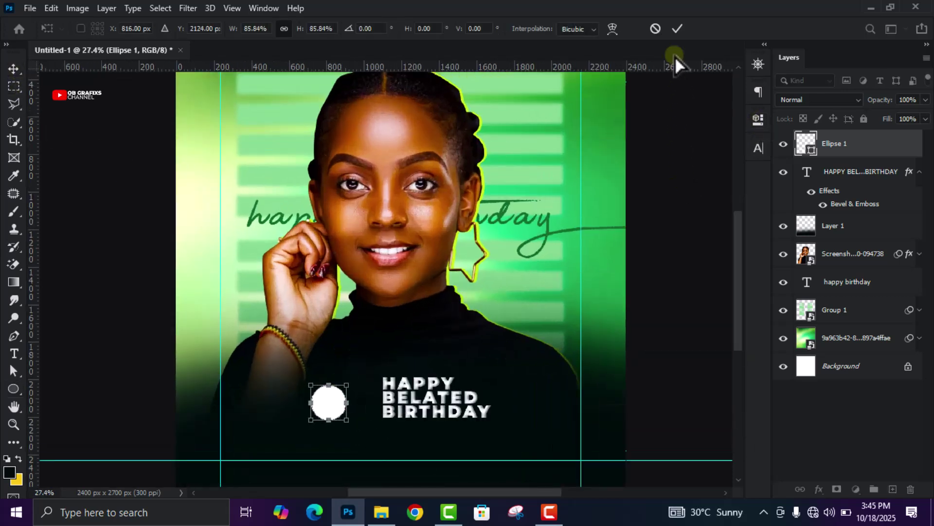
pyautogui.click(677, 28)
pyautogui.scroll(1, 433, 448)
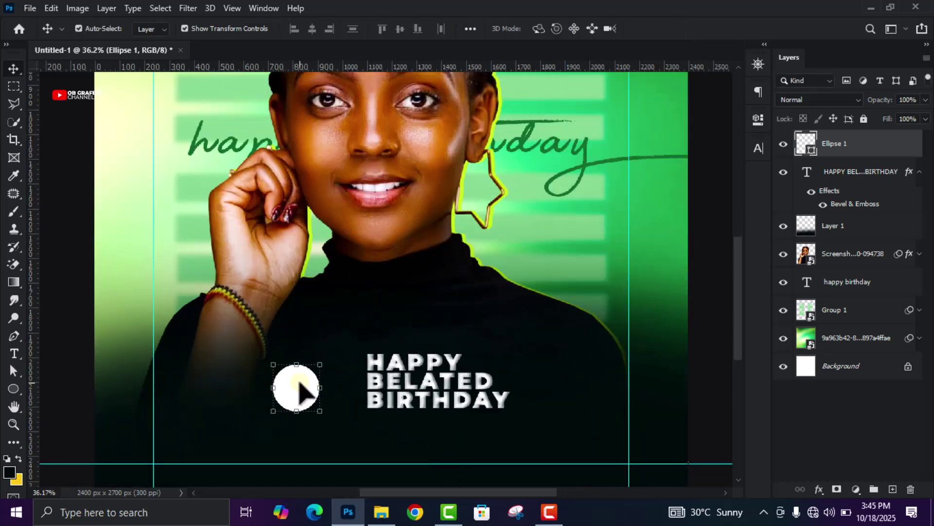
pyautogui.moveTo(300, 380); pyautogui.dragTo(319, 385)
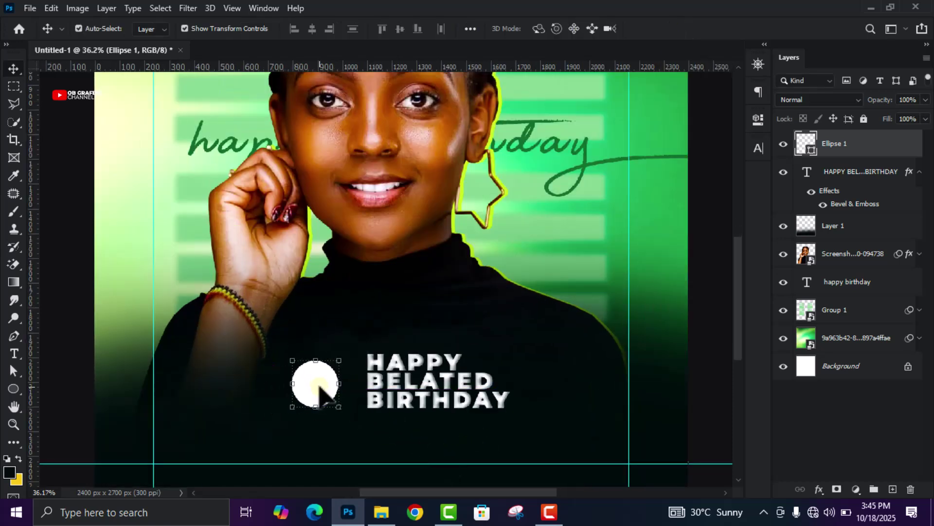
# Duplicate the white circle beside the original, hide the copy and select the original circle's layer
pyautogui.moveTo(313, 386); pyautogui.dragTo(256, 384)
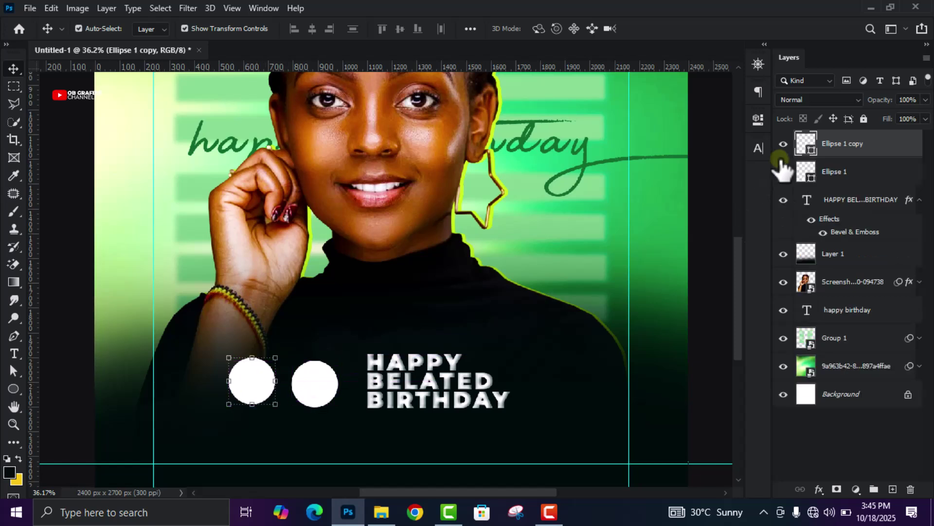
pyautogui.click(783, 144)
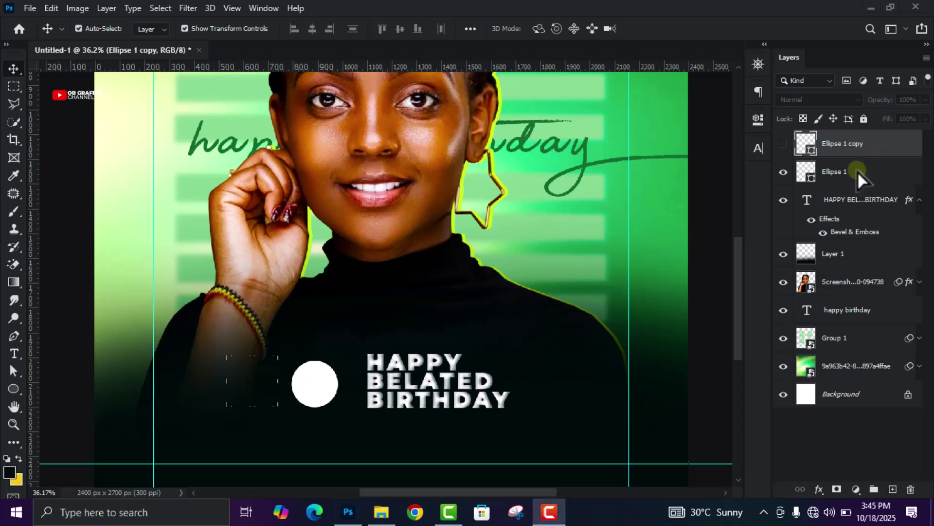
pyautogui.click(836, 175)
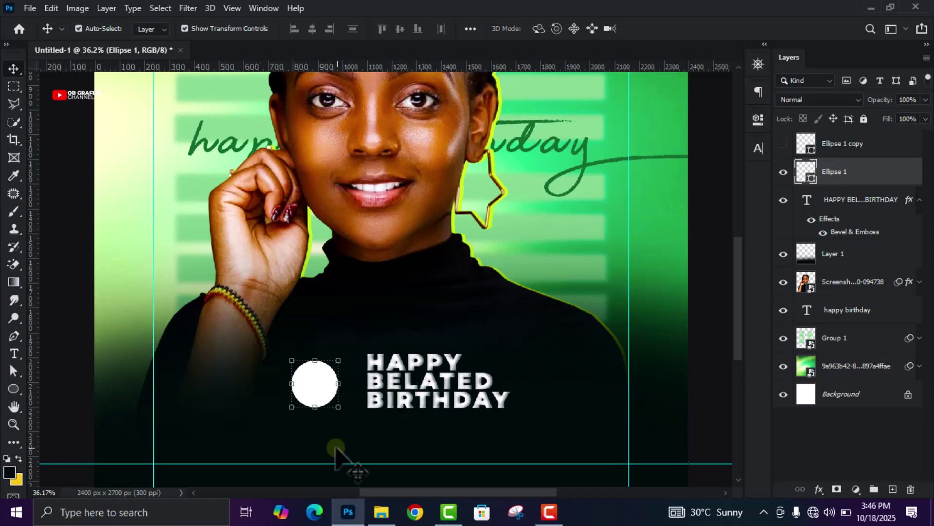
# Add the two-line text PLUS ONE above the white circle in Montserrat Black and commit it
pyautogui.click(14, 359)
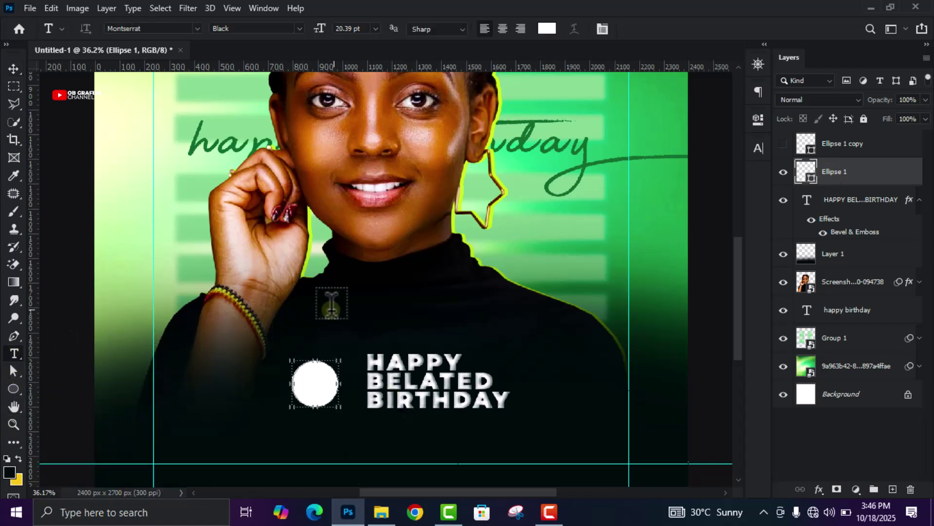
pyautogui.click(342, 299)
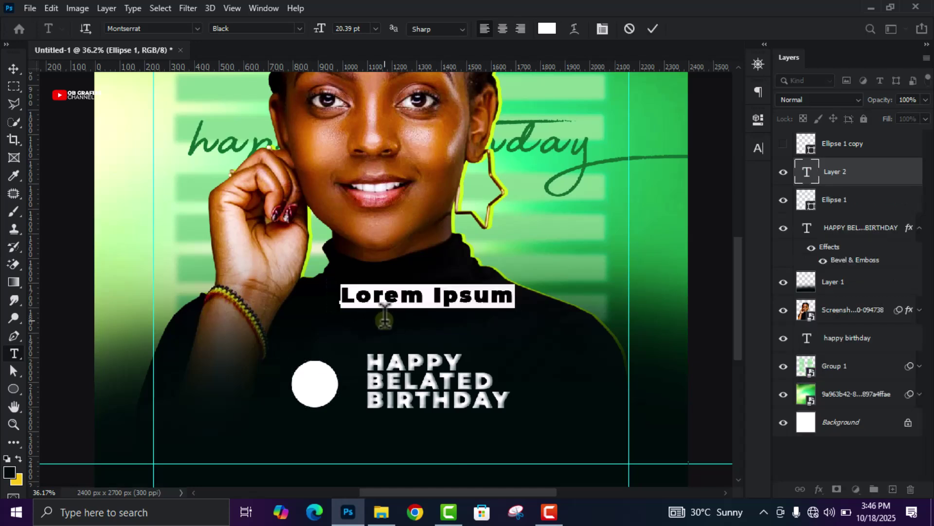
pyautogui.write('PLUS ON')
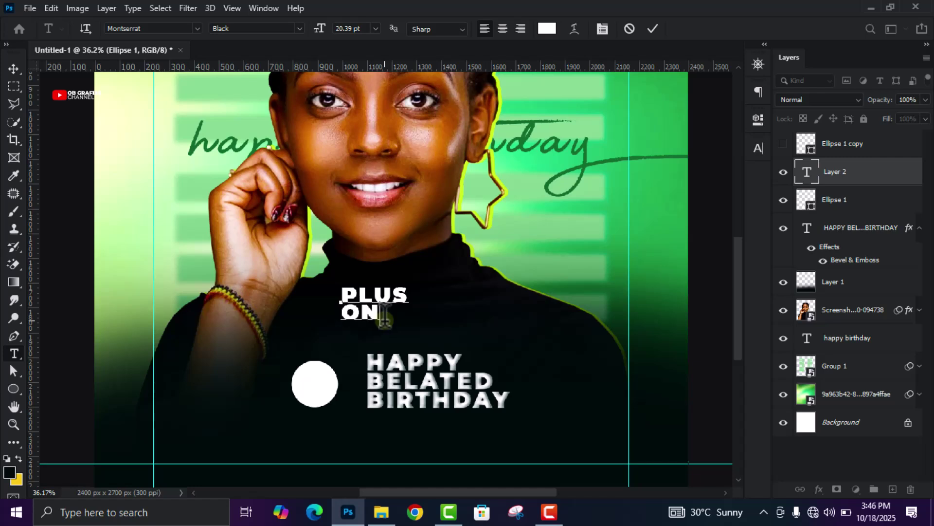
pyautogui.write('E')
pyautogui.click(651, 29)
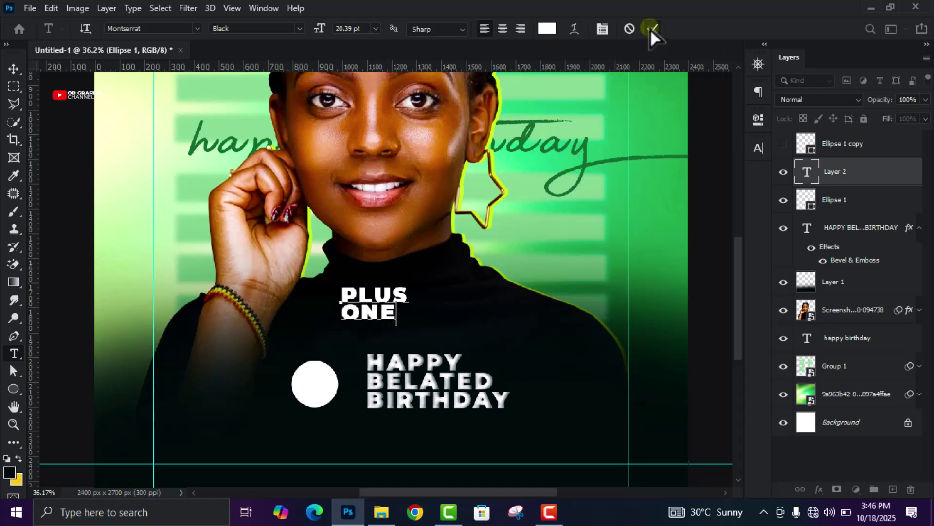
pyautogui.click(13, 68)
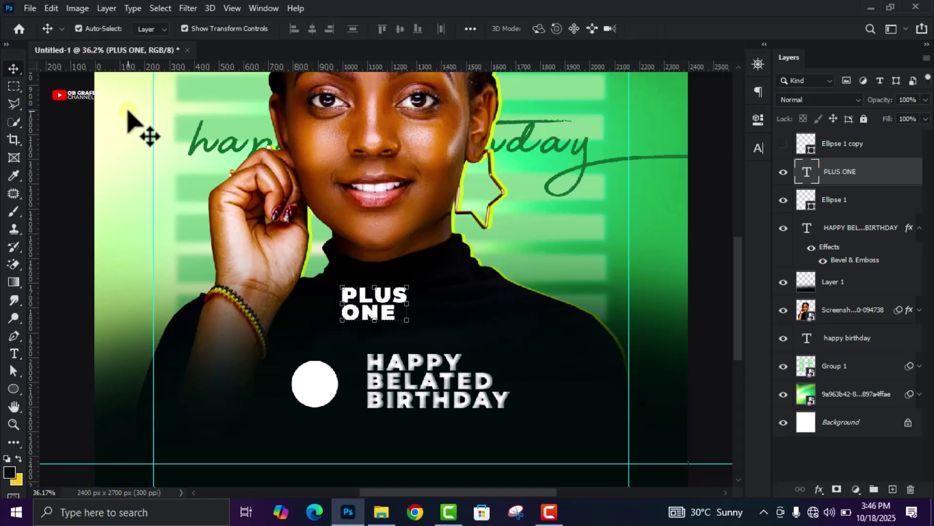
# Recolour the PLUS ONE text to the portrait's near-black 000a09 and move it onto the white circle
pyautogui.doubleClick(807, 171)
pyautogui.click(547, 28)
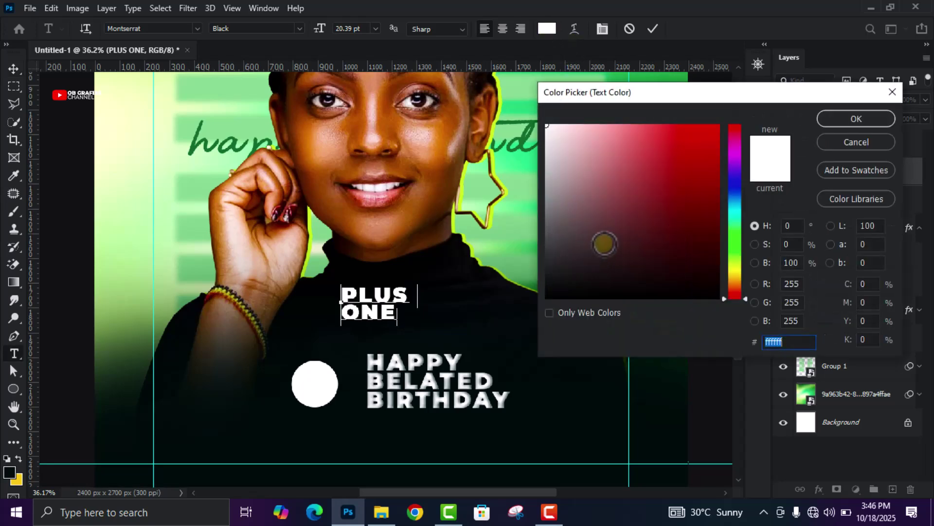
pyautogui.click(299, 339)
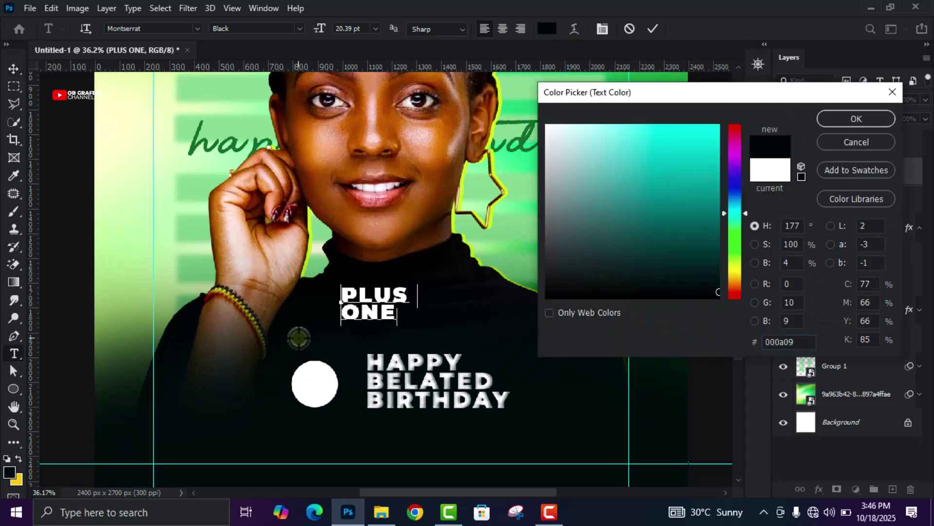
pyautogui.click(841, 120)
pyautogui.click(653, 28)
pyautogui.press('v')
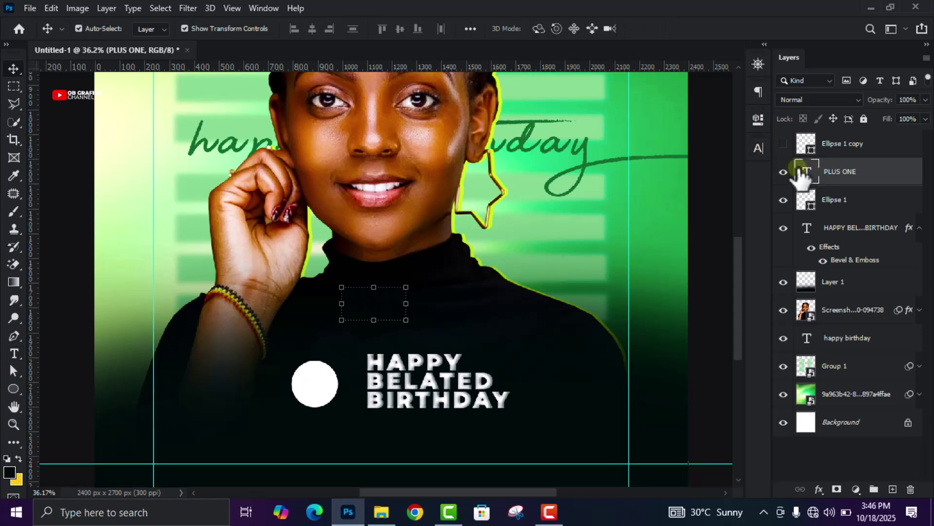
pyautogui.moveTo(374, 312); pyautogui.dragTo(325, 391)
# Set the PLUS ONE text's font size to 10 pt and its leading to 12 pt
pyautogui.doubleClick(806, 171)
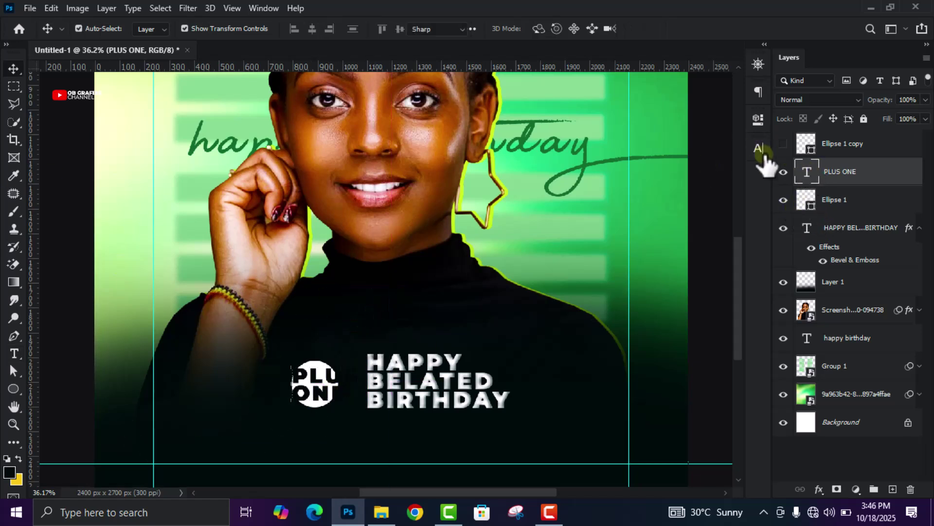
pyautogui.click(760, 149)
pyautogui.click(629, 184)
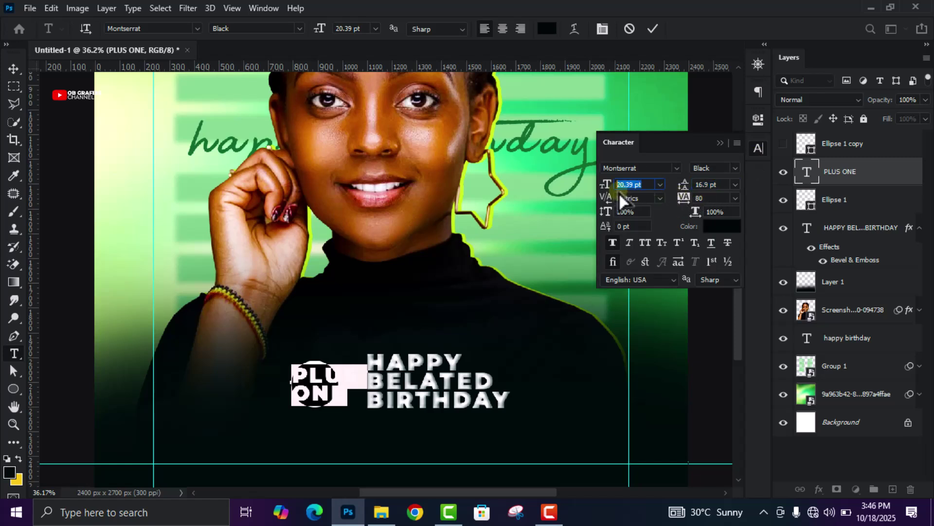
pyautogui.write('12')
pyautogui.press('Return')
pyautogui.write('10')
pyautogui.press('Return')
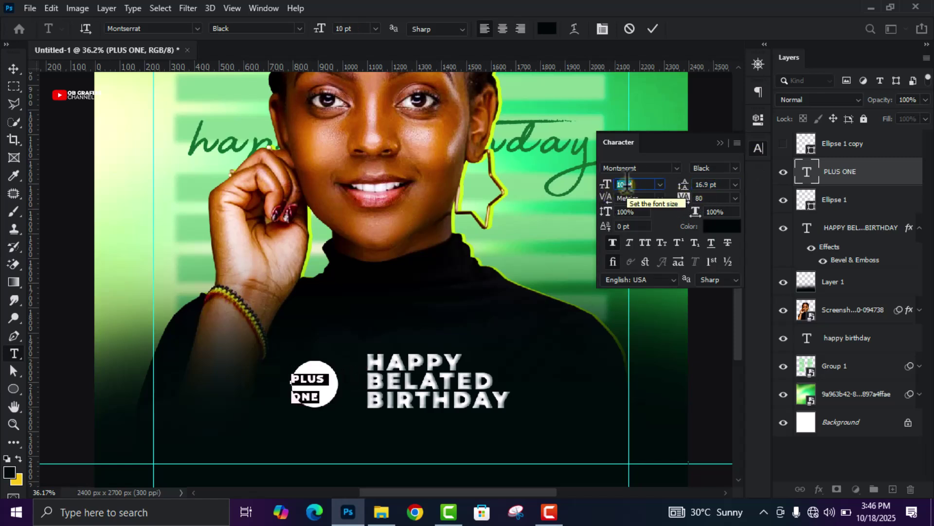
pyautogui.click(704, 184)
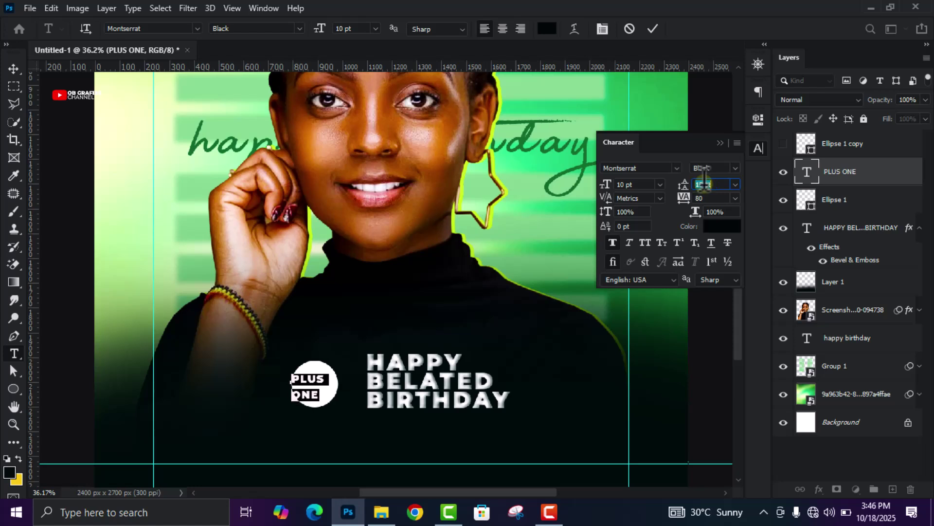
pyautogui.write('10')
pyautogui.press('Return')
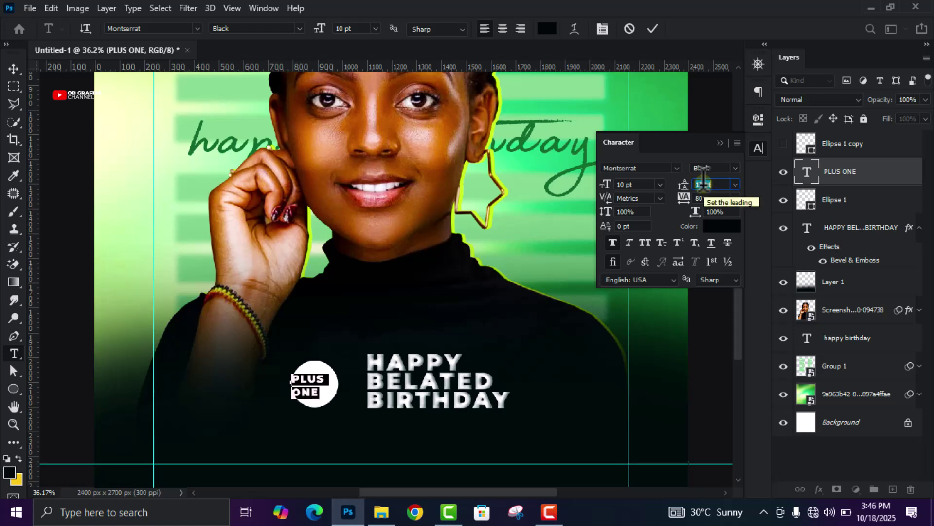
# Centre-align the two lines of PLUS ONE and position the text in the middle of the white circle
pyautogui.click(503, 29)
pyautogui.scroll(3, 351, 360)
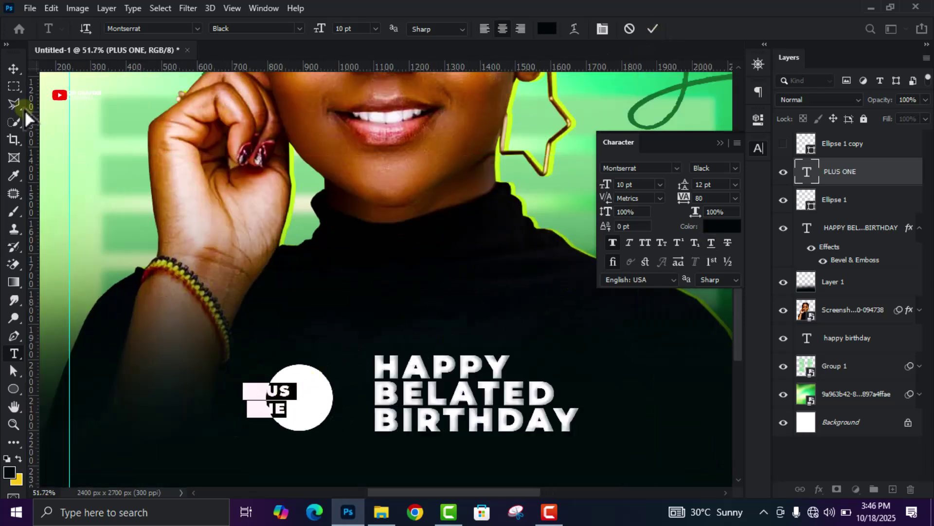
pyautogui.click(14, 68)
pyautogui.moveTo(273, 401); pyautogui.dragTo(307, 402)
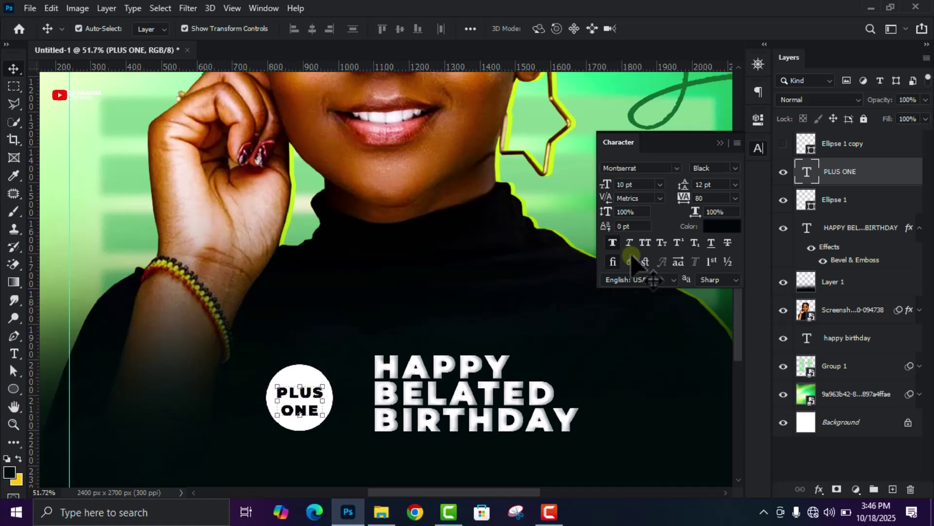
# Tighten the PLUS ONE text to 9 pt leading and 60 tracking, commit the edit and deselect the layer
pyautogui.doubleClick(807, 171)
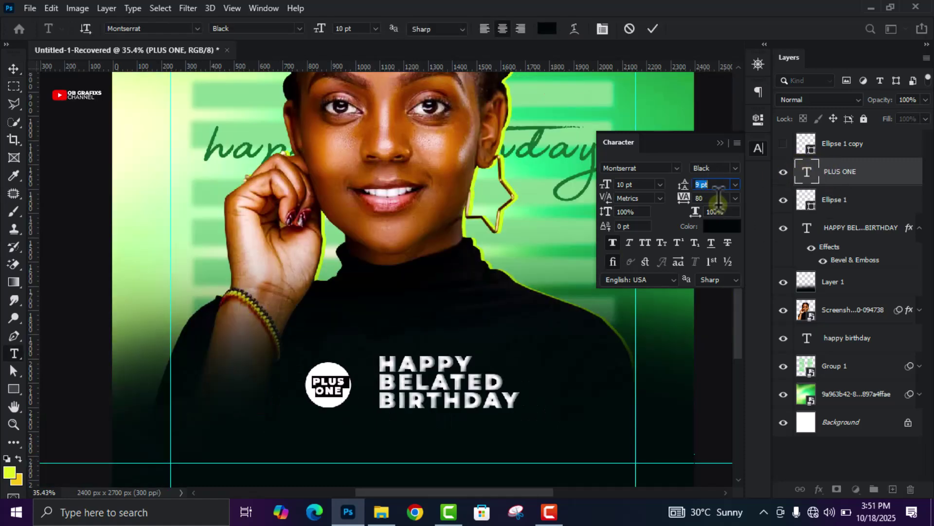
pyautogui.write('5')
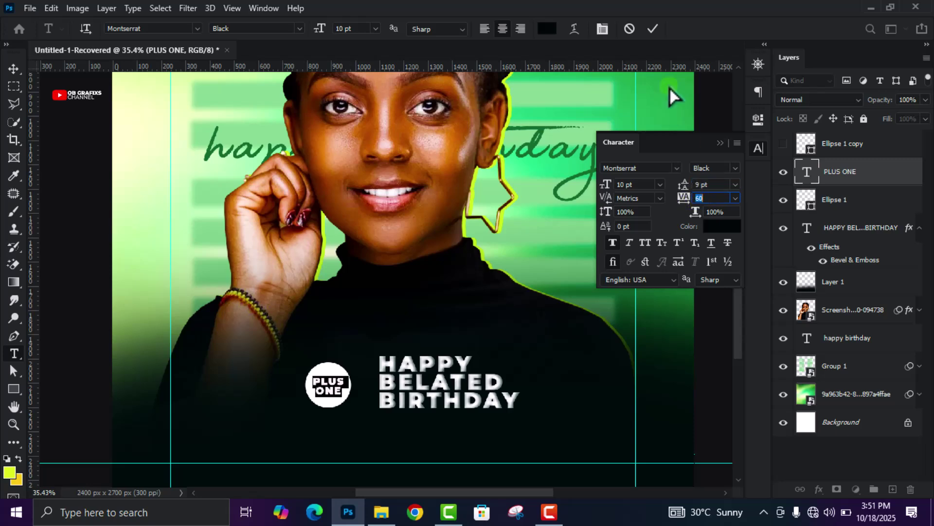
pyautogui.click(655, 29)
pyautogui.click(758, 146)
pyautogui.scroll(2, 336, 424)
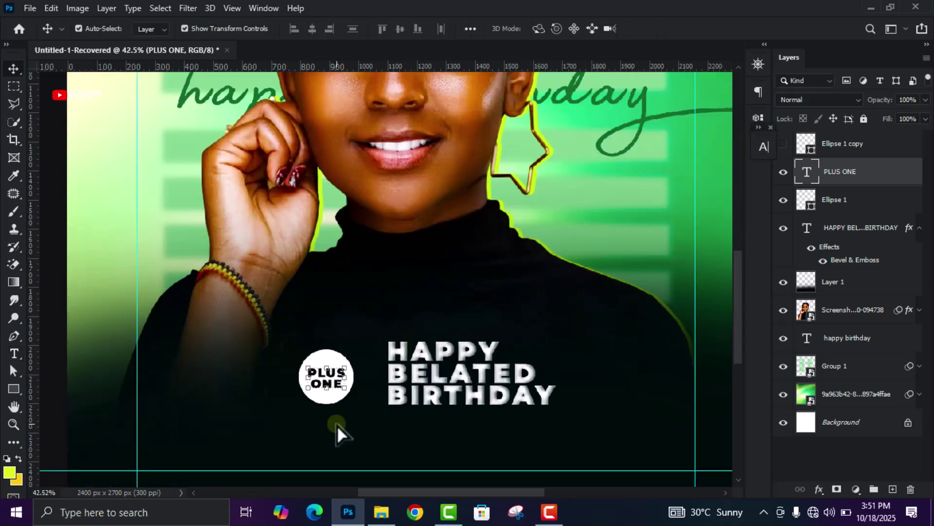
pyautogui.scroll(-3, 337, 424)
pyautogui.click(693, 319)
pyautogui.scroll(-1, 349, 408)
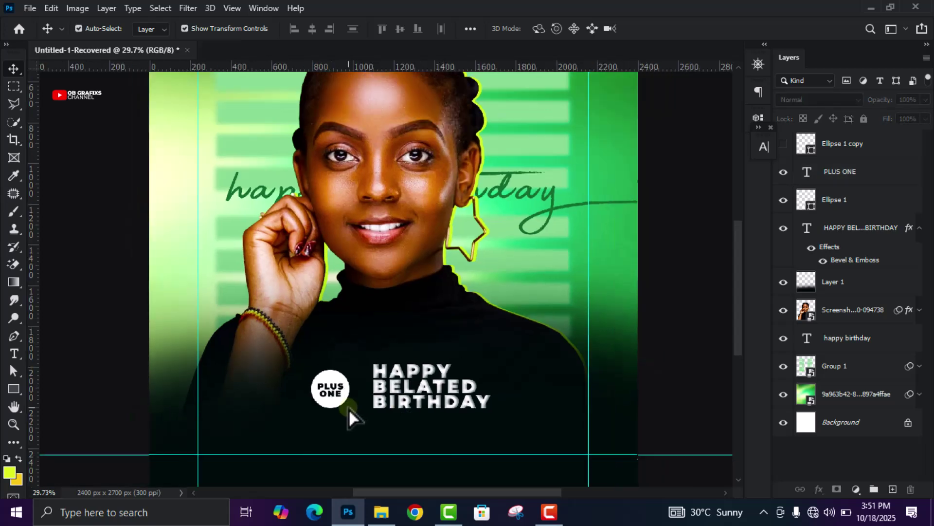
# Add a white HAPPY BIRTHDAY text line on the dark top above the PLUS ONE badge and heading
pyautogui.click(19, 358)
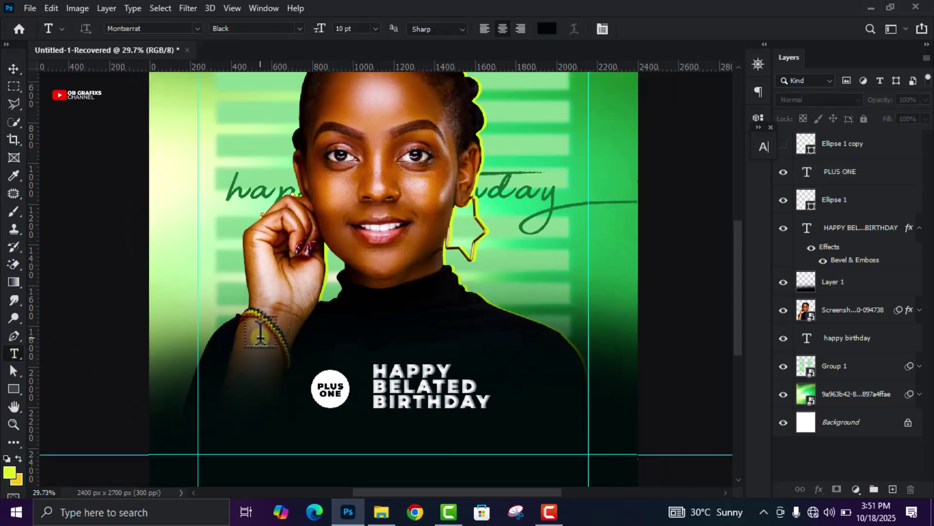
pyautogui.click(369, 329)
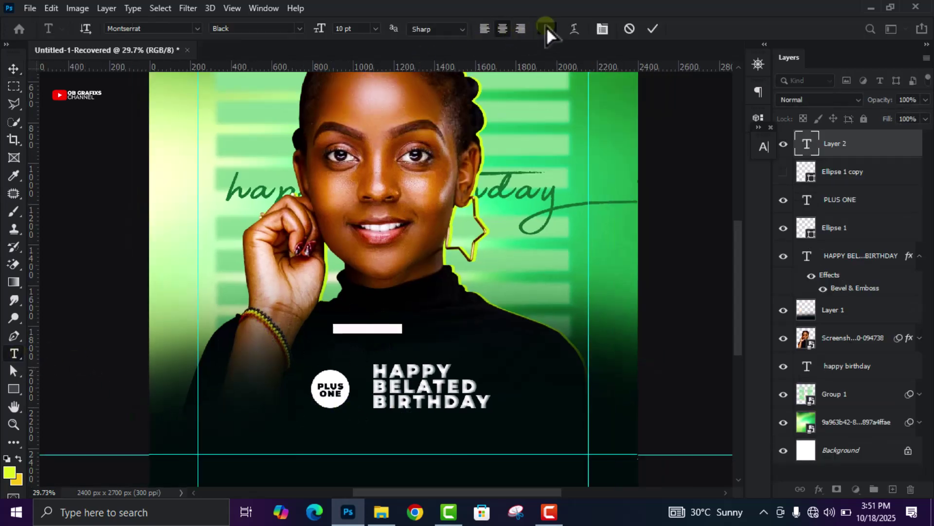
pyautogui.click(546, 29)
pyautogui.click(553, 136)
pyautogui.click(840, 119)
pyautogui.scroll(2, 358, 357)
pyautogui.write('HA')
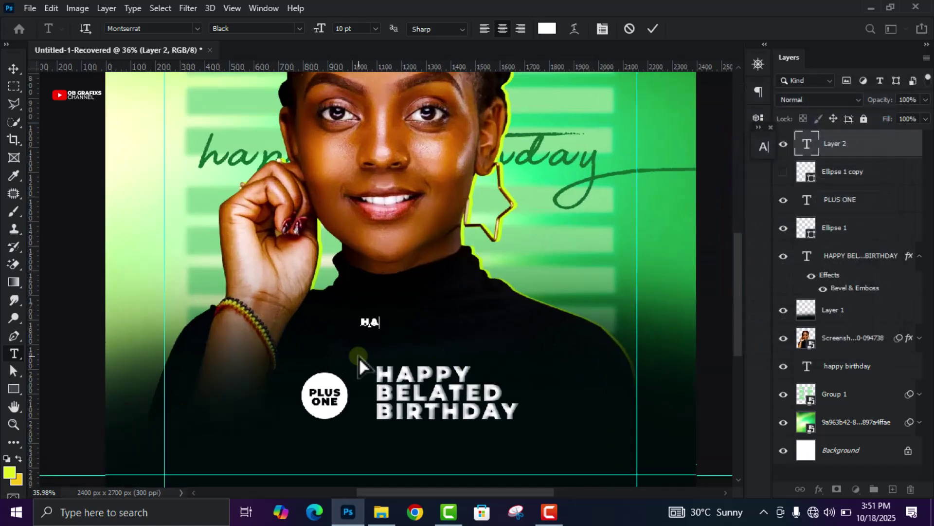
pyautogui.write('PPY BIRTHD')
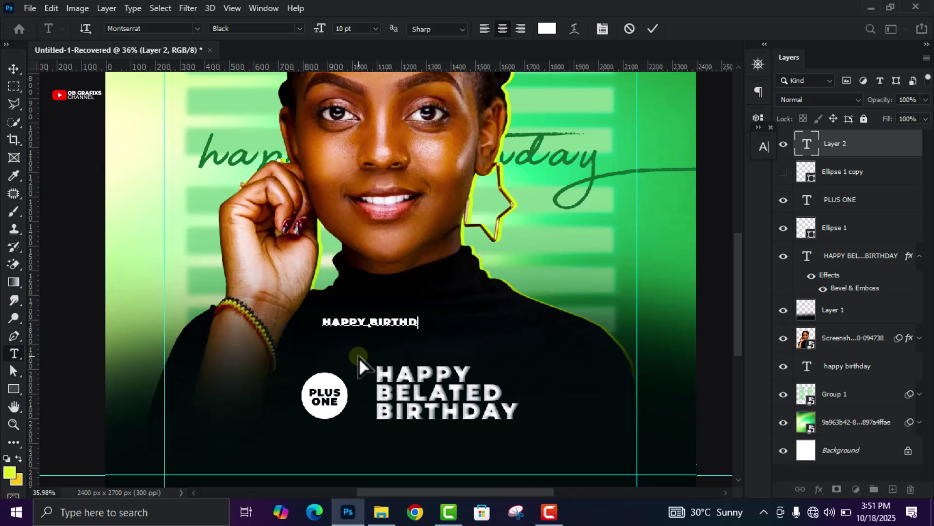
pyautogui.write('AY')
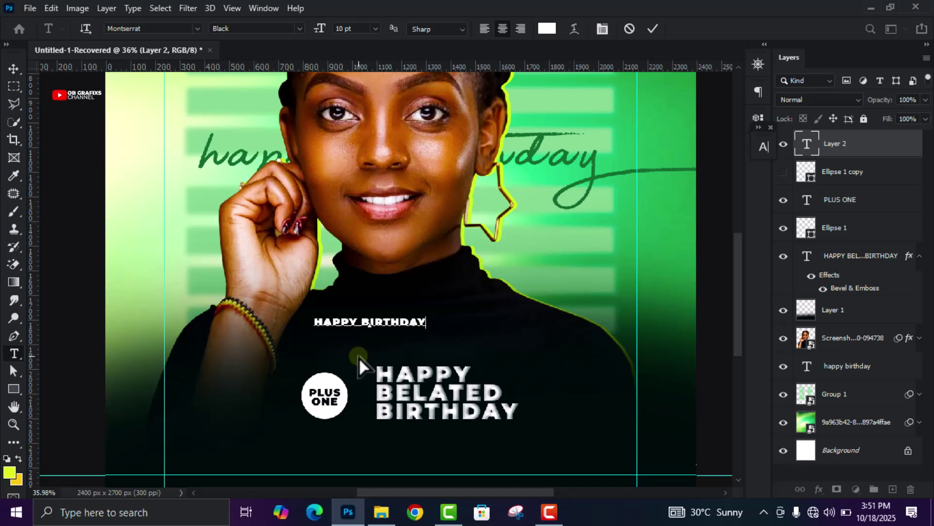
pyautogui.click(652, 29)
# Change the new HAPPY BIRTHDAY text to Montserrat Medium at 6 pt
pyautogui.doubleClick(807, 144)
pyautogui.click(763, 148)
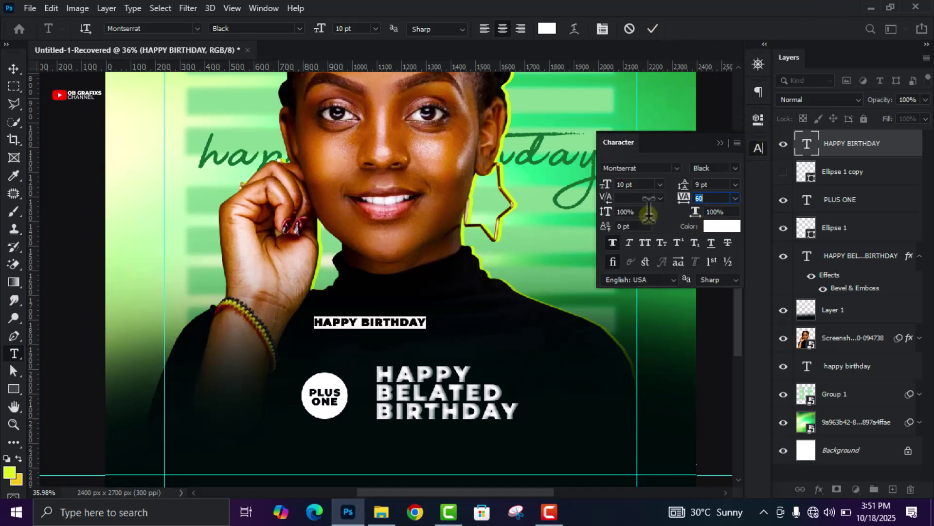
pyautogui.click(734, 167)
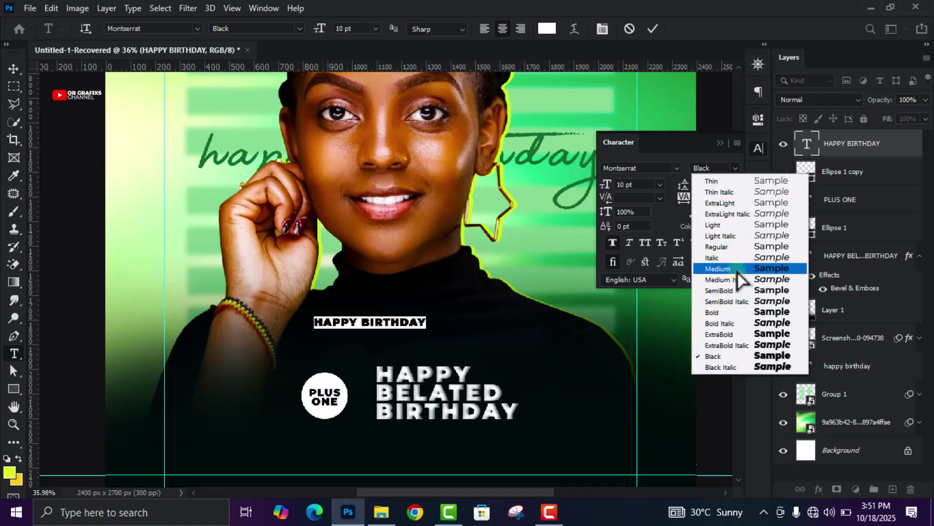
pyautogui.click(737, 267)
pyautogui.moveTo(630, 181); pyautogui.dragTo(629, 185)
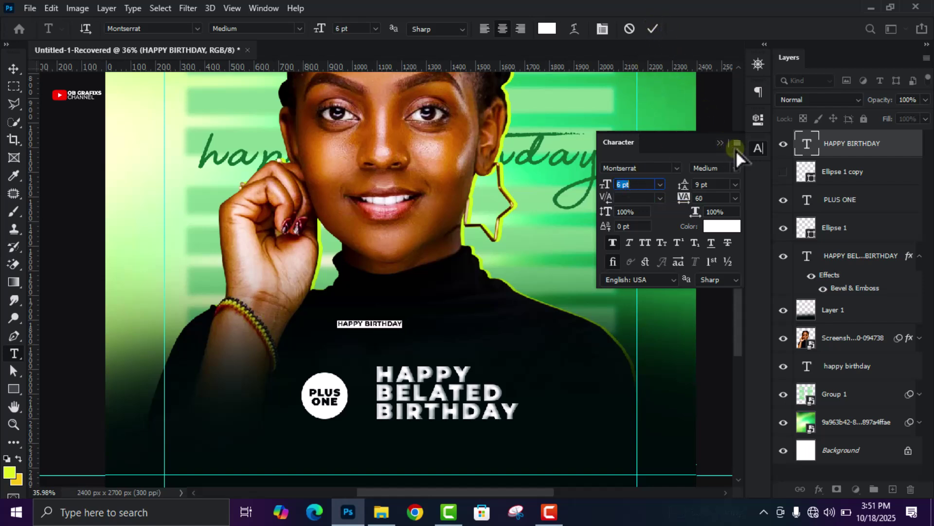
pyautogui.click(757, 144)
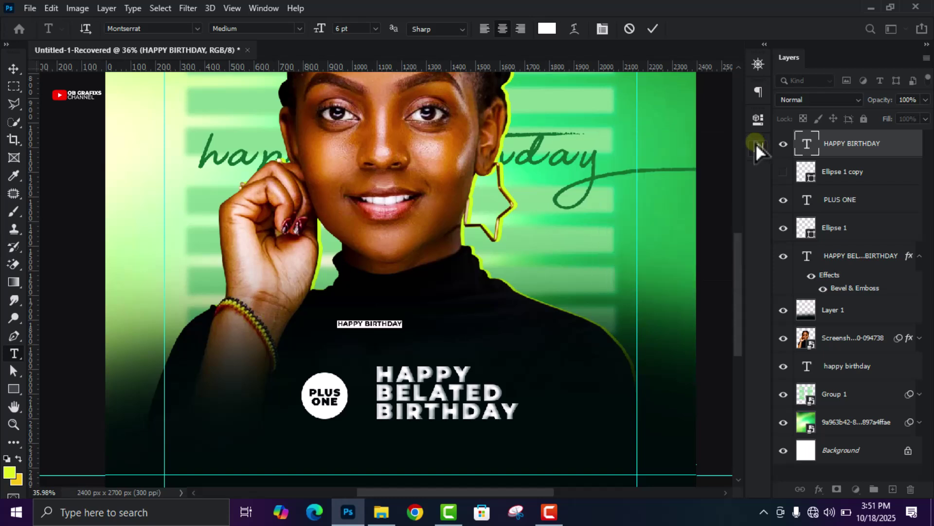
# Remove the faux bold from the small HAPPY BIRTHDAY text and warp it with a horizontal Arc at 64% bend
pyautogui.click(574, 29)
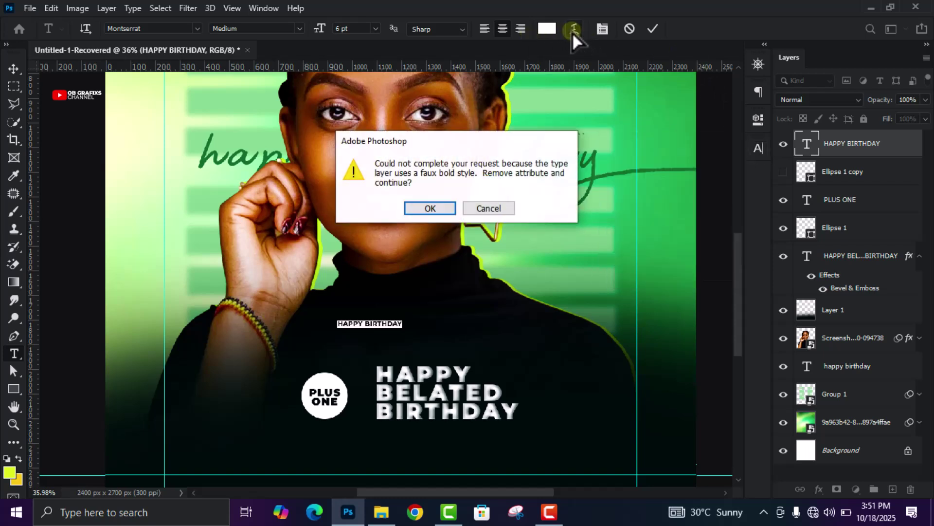
pyautogui.click(430, 208)
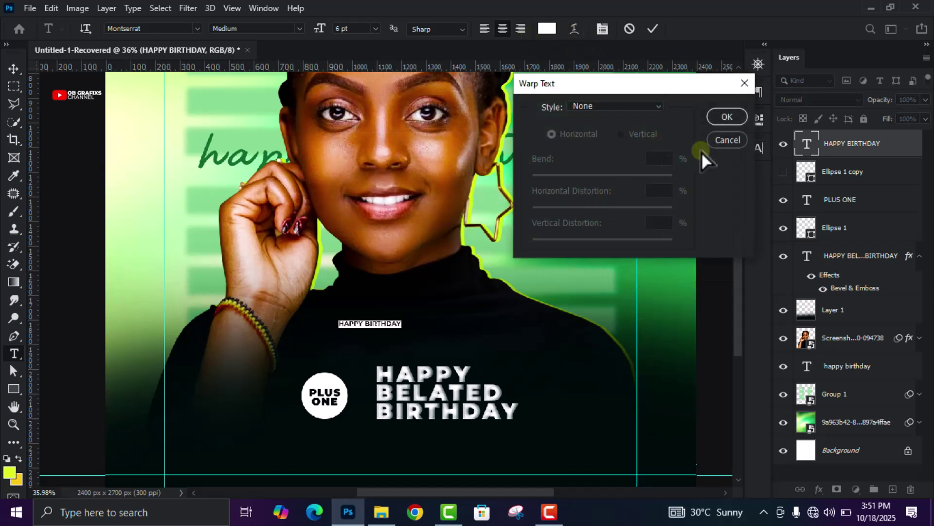
pyautogui.click(606, 105)
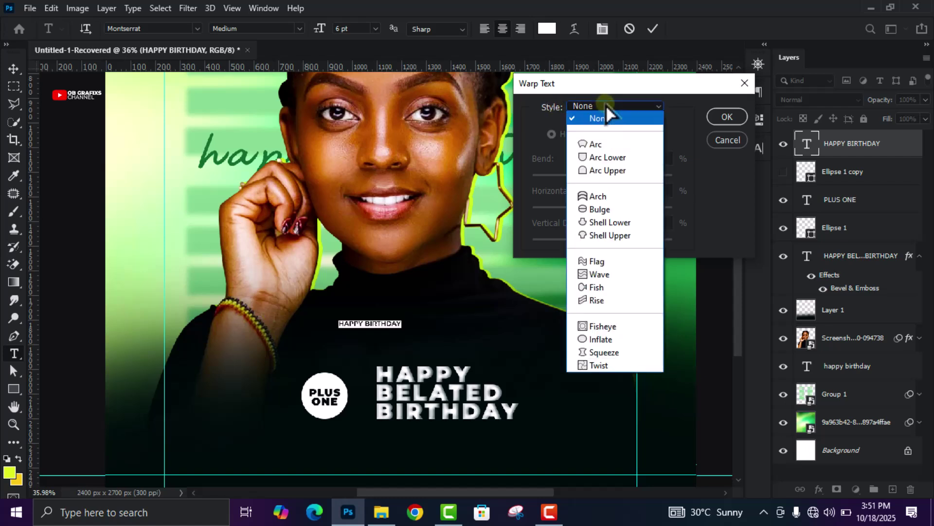
pyautogui.click(608, 144)
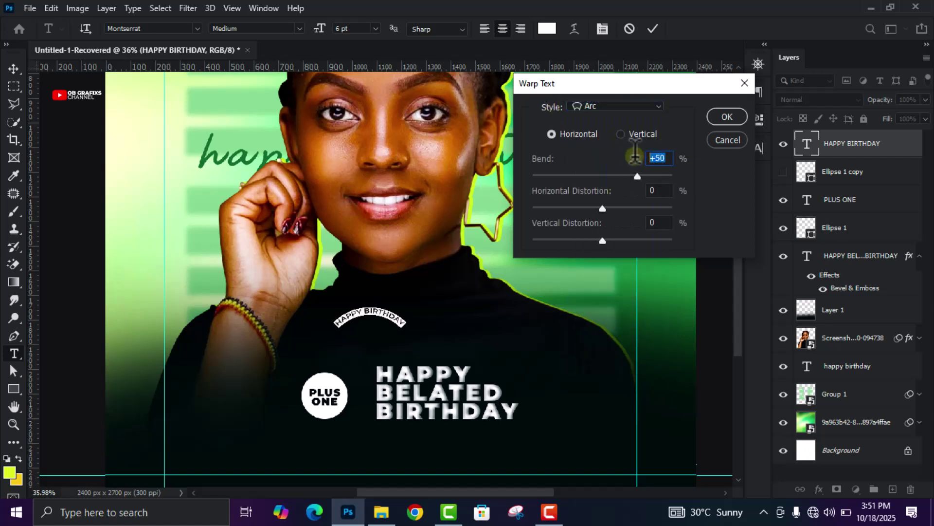
pyautogui.write('64')
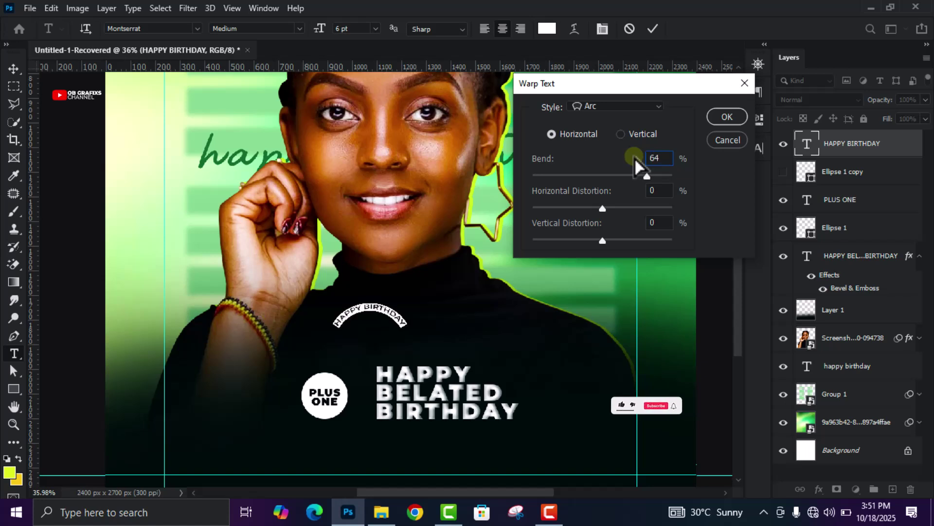
pyautogui.click(725, 117)
# Move the arched text to the upper right edge of the PLUS ONE circle, rotated about 35° and scaled to about 81%
pyautogui.click(7, 75)
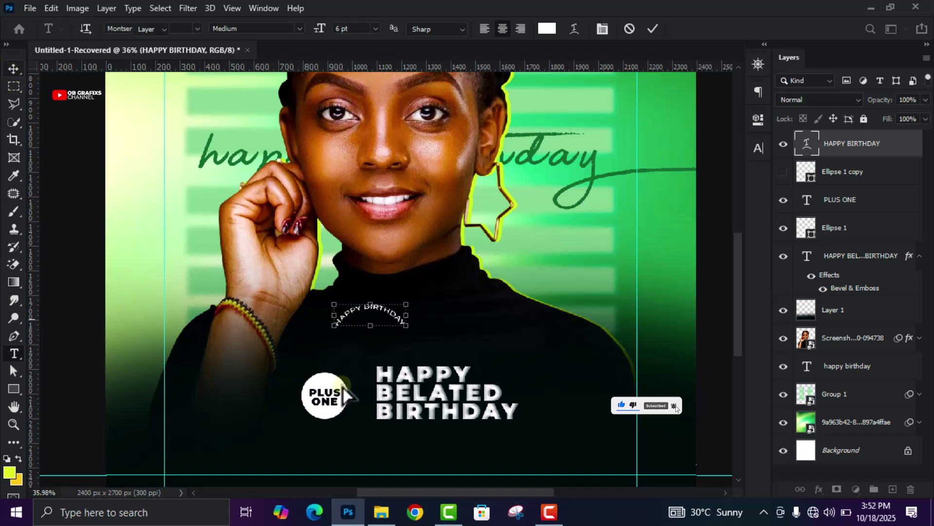
pyautogui.scroll(2, 348, 388)
pyautogui.moveTo(386, 265); pyautogui.dragTo(356, 368)
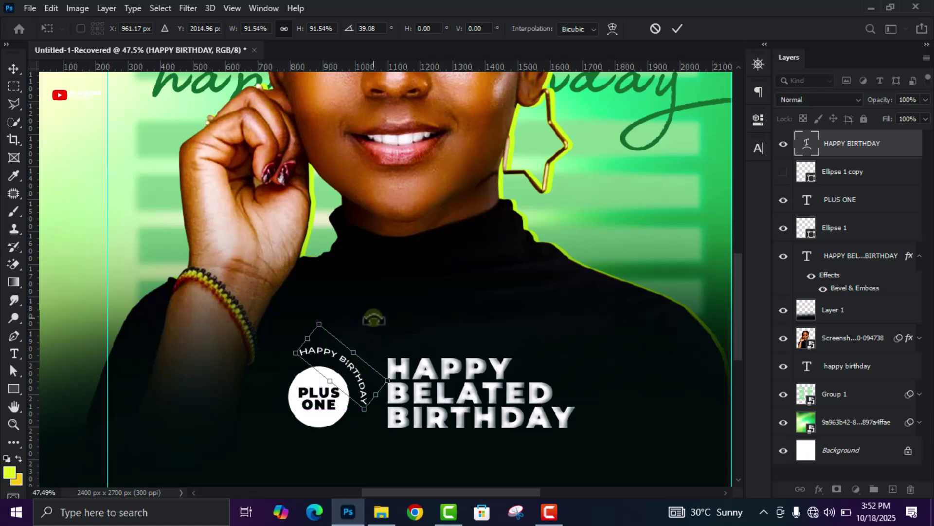
pyautogui.moveTo(339, 309); pyautogui.dragTo(335, 307)
pyautogui.moveTo(380, 392); pyautogui.dragTo(351, 371)
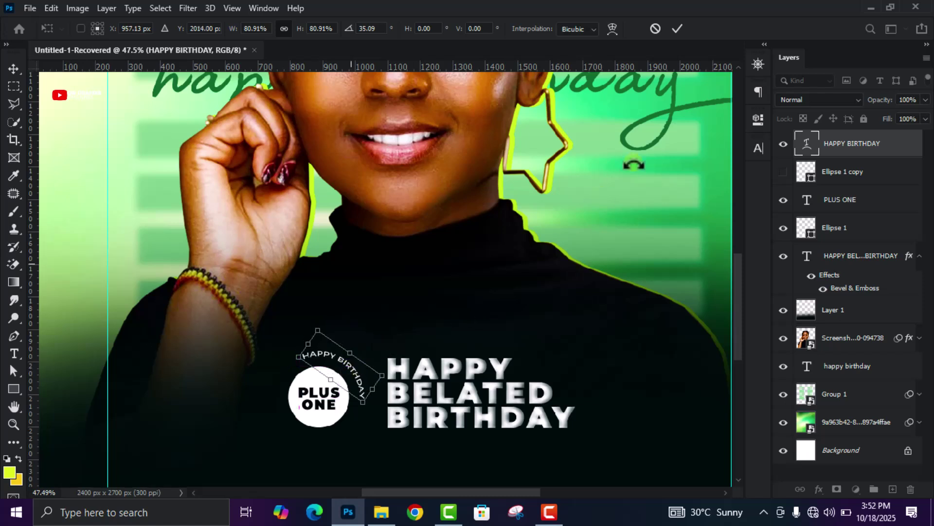
pyautogui.press('Return')
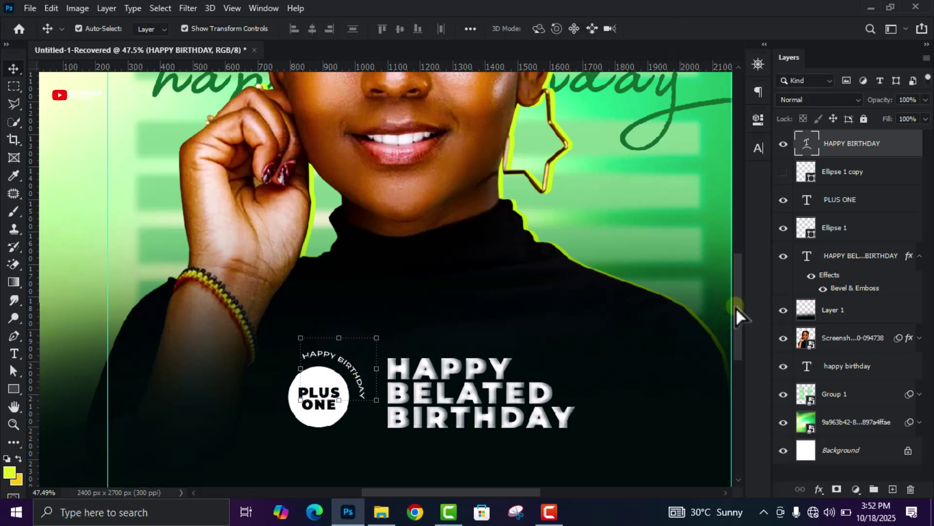
# Show the hidden circle copy, shift it slightly down, remove its fill and give it a solid white stroke
pyautogui.moveTo(736, 307); pyautogui.dragTo(734, 334)
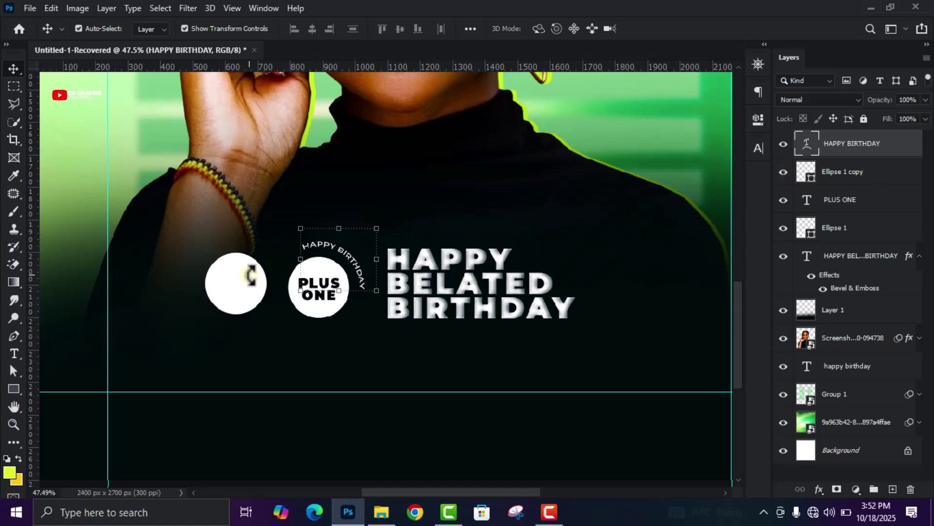
pyautogui.moveTo(237, 282); pyautogui.dragTo(237, 301)
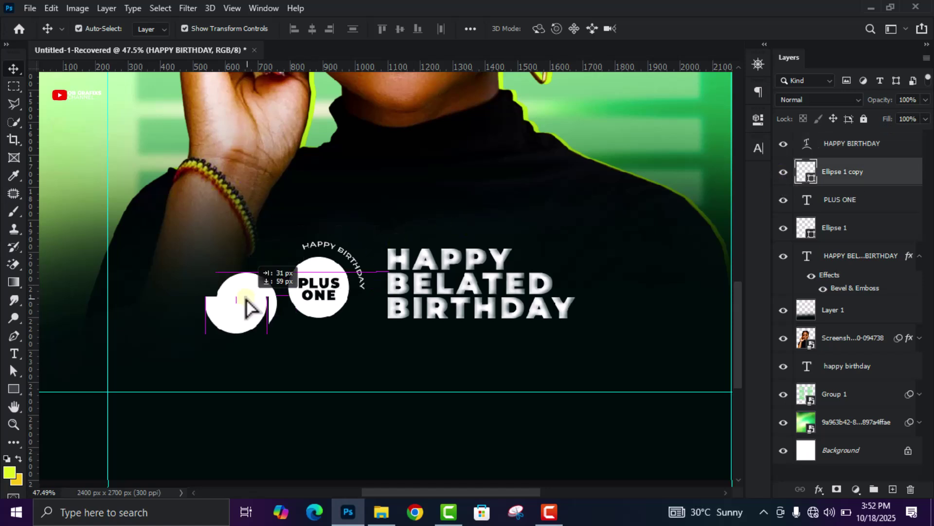
pyautogui.click(758, 124)
pyautogui.click(564, 223)
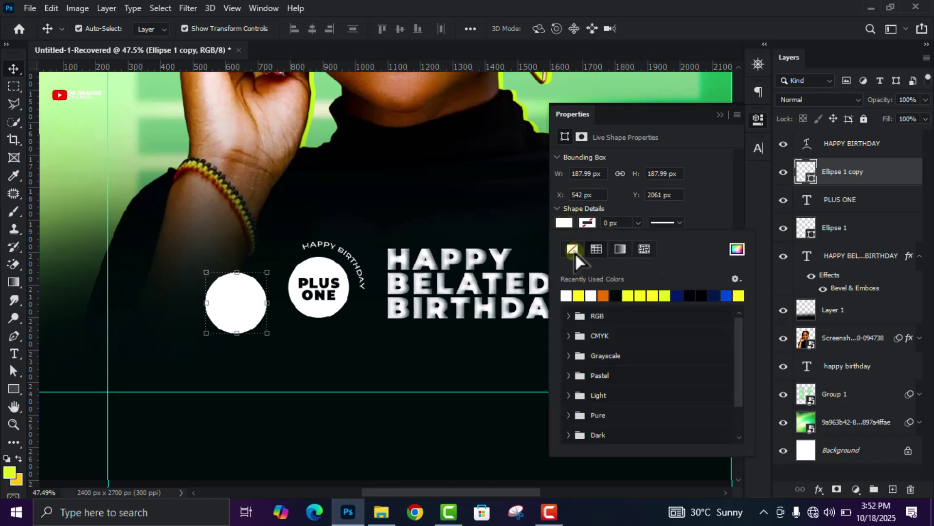
pyautogui.click(572, 249)
pyautogui.click(586, 223)
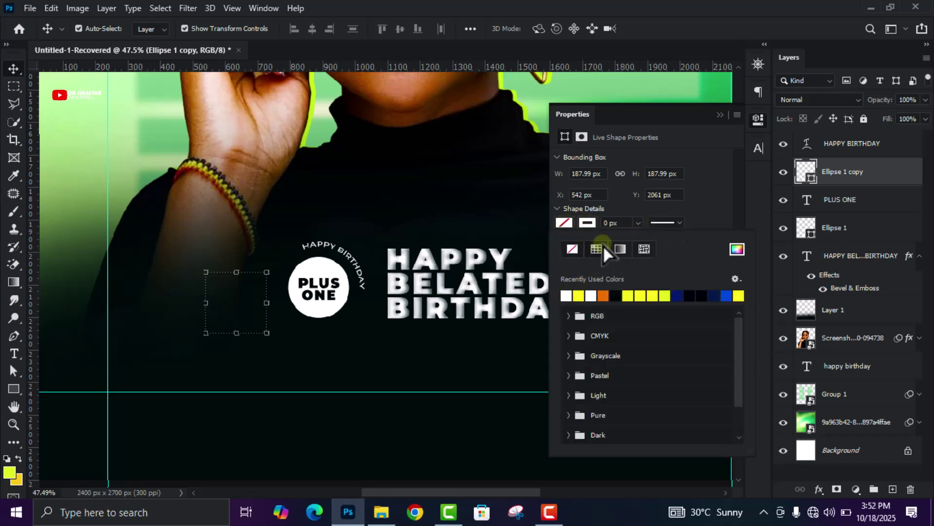
# Set the circle copy's stroke width to 3 px
pyautogui.click(627, 220)
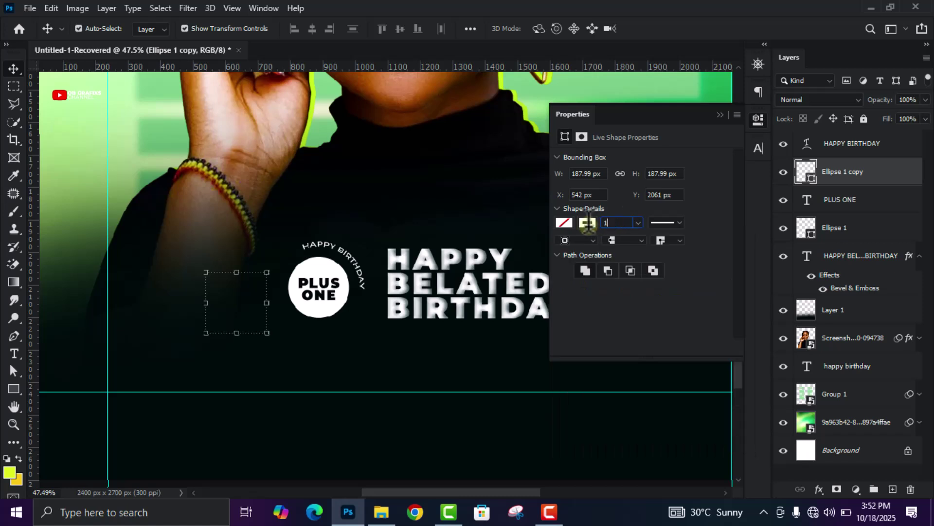
pyautogui.press('Return')
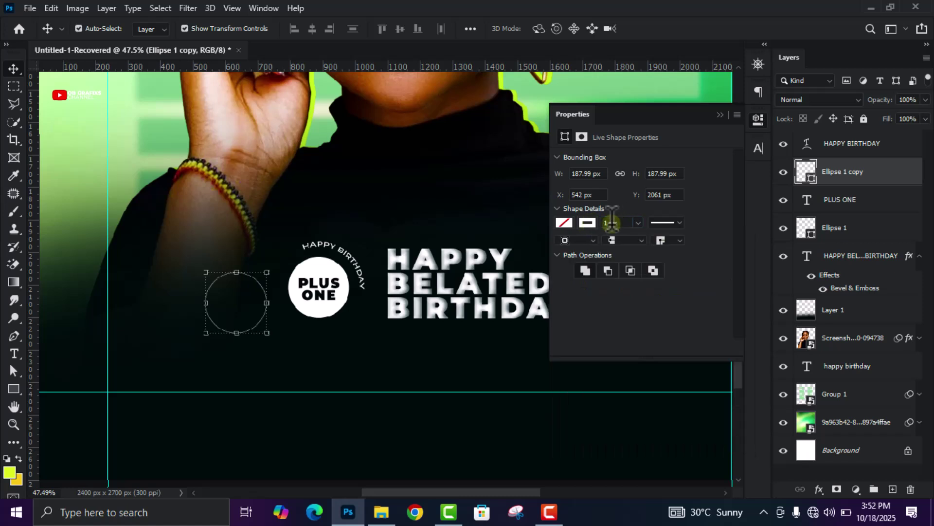
pyautogui.click(611, 222)
pyautogui.write('2')
pyautogui.press('Return')
pyautogui.click(627, 224)
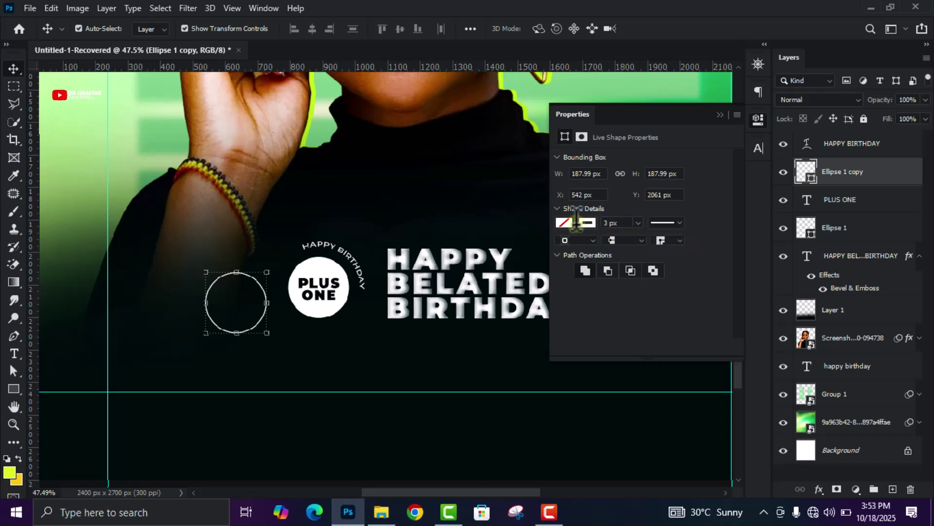
pyautogui.click(754, 121)
# Centre the outlined circle around the PLUS ONE badge and scale it to about 129% as an outer ring
pyautogui.scroll(3, 147, 288)
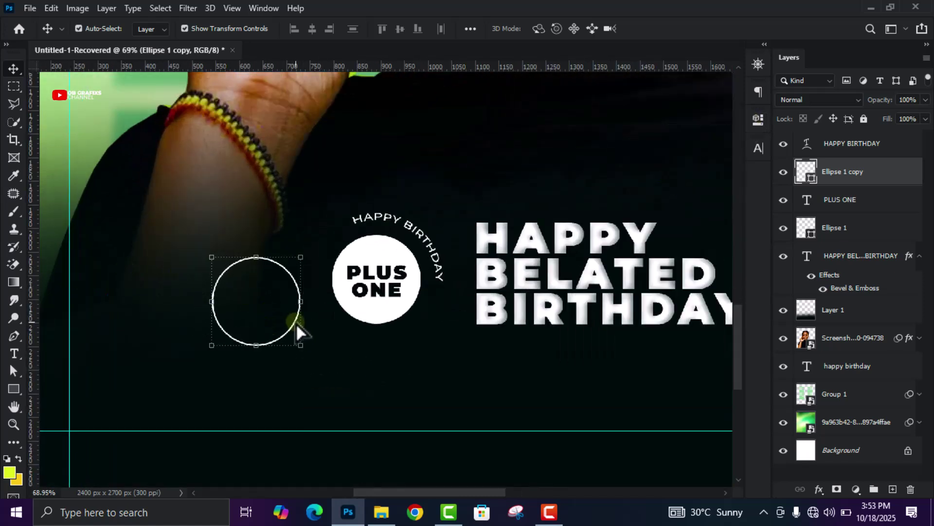
pyautogui.moveTo(298, 326); pyautogui.dragTo(431, 317)
pyautogui.hotkey('ctrl', 't')
pyautogui.scroll(2, 403, 297)
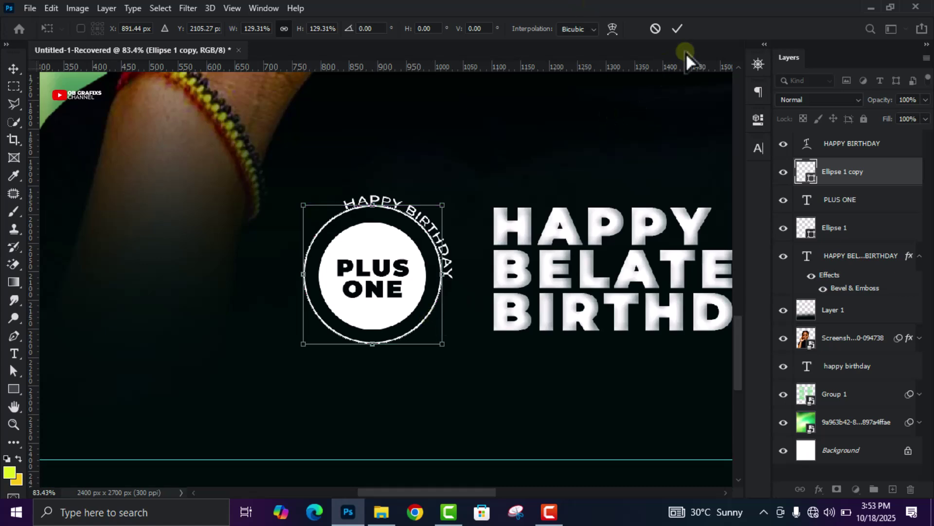
pyautogui.click(684, 29)
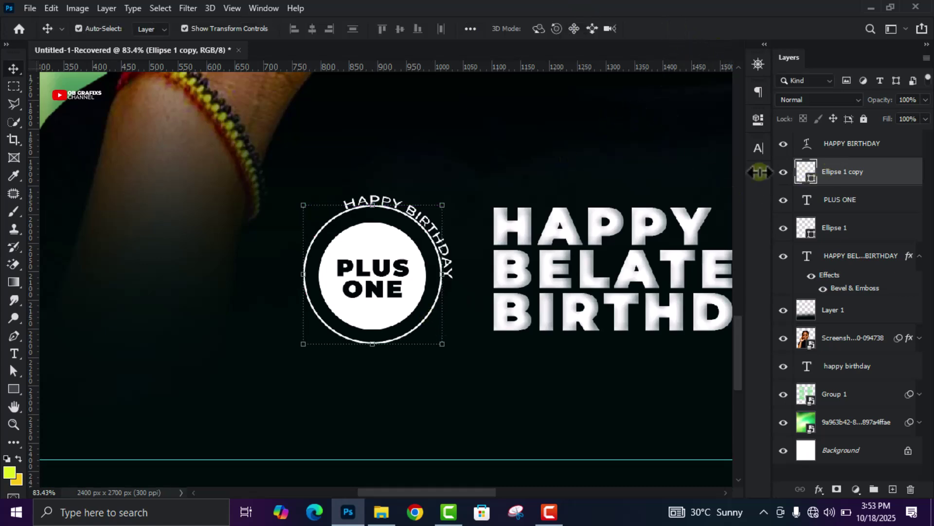
# Nudge the arched HAPPY BIRTHDAY text down and left until it sits along the outer ring's line
pyautogui.scroll(1, 464, 239)
pyautogui.click(465, 239)
pyautogui.press('Down')
pyautogui.press('Down')
pyautogui.press('Down')
pyautogui.press('Down')
pyautogui.press('Down')
pyautogui.press('Down')
pyautogui.press('Down')
pyautogui.press('Down')
pyautogui.press('Down')
pyautogui.press('Down')
pyautogui.press('Down')
pyautogui.press('Down')
pyautogui.press('Down')
pyautogui.press('Down')
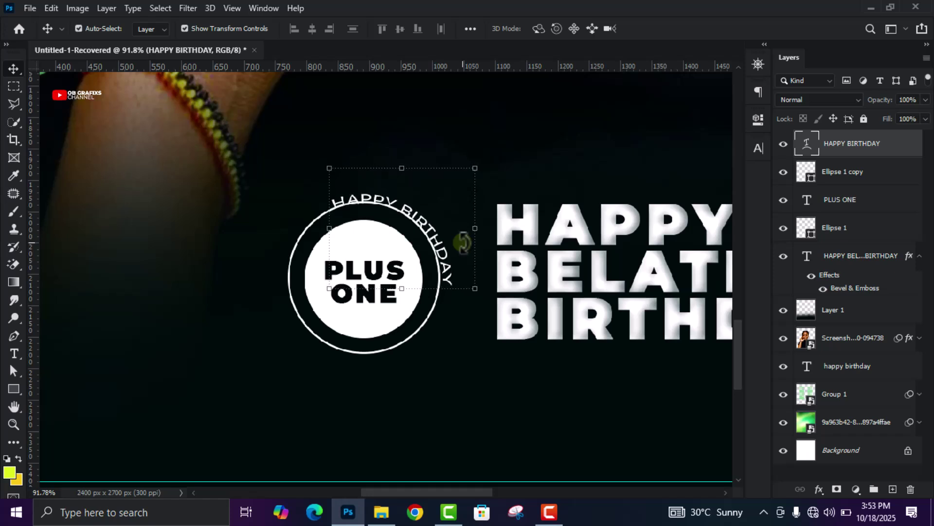
pyautogui.press('Left')
pyautogui.press('Left')
pyautogui.press('Left')
pyautogui.press('Left')
pyautogui.press('Left')
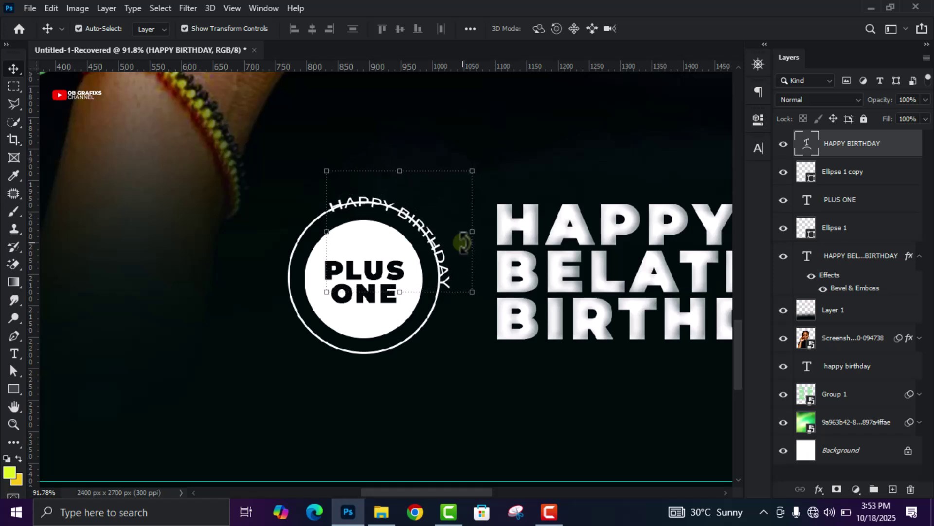
pyautogui.press('Left')
pyautogui.press('Left')
pyautogui.press('Down')
pyautogui.press('Down')
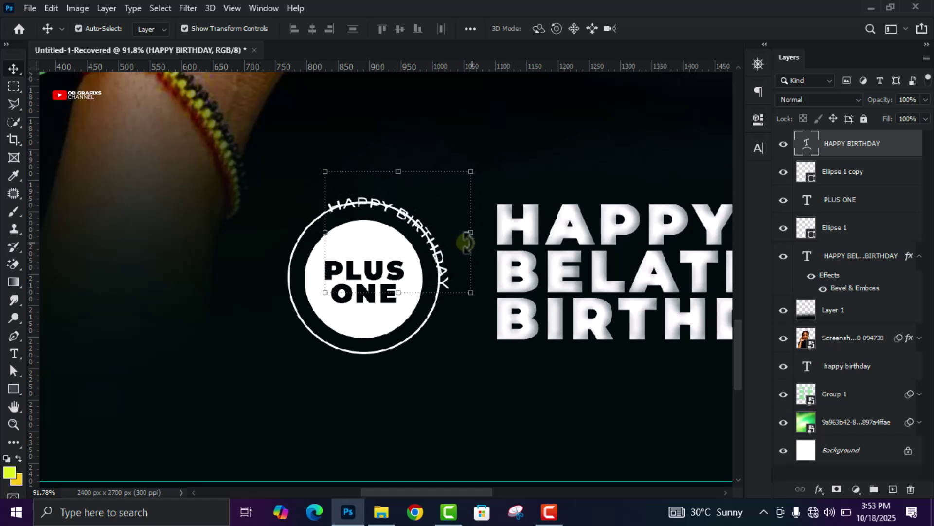
# Rasterize the outer ring's shape layer
pyautogui.click(852, 171)
pyautogui.rightClick(853, 171)
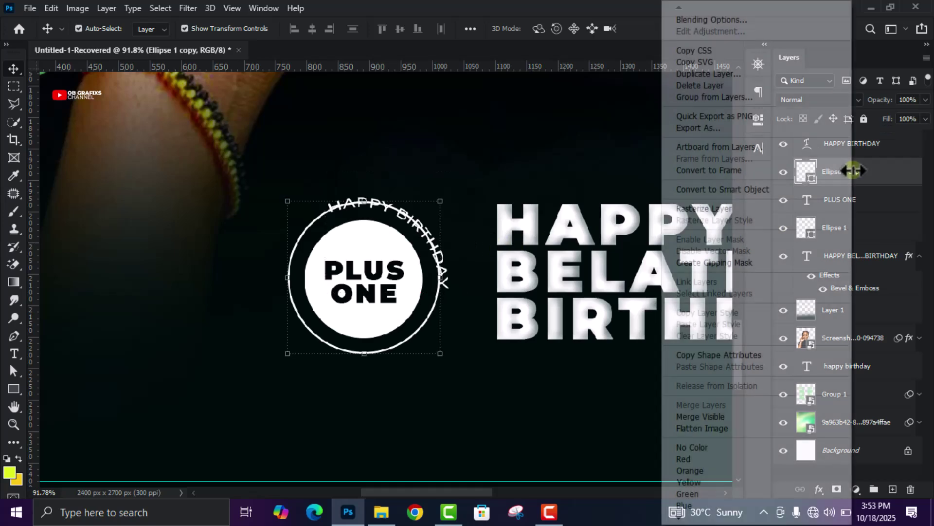
pyautogui.click(727, 210)
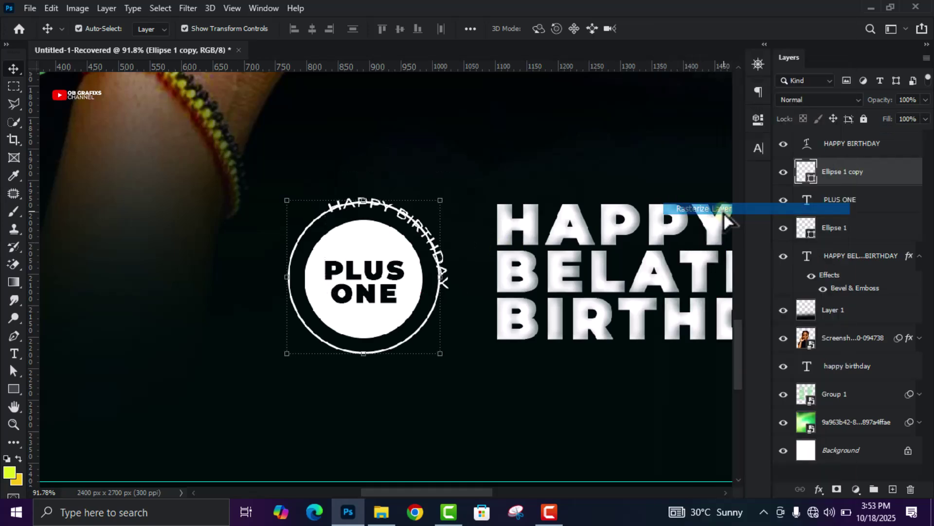
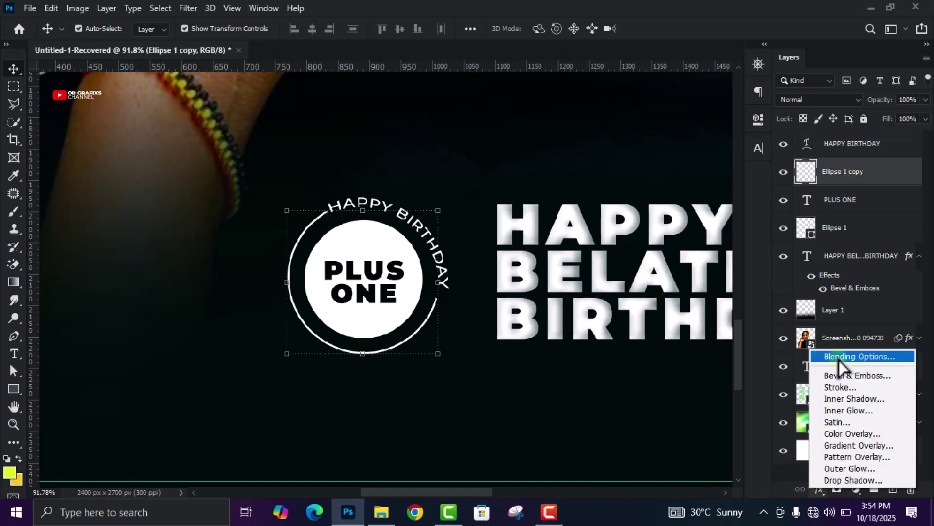
# Apply a Color Overlay of #BFF5B1 to the outer ring and collapse its effects list
pyautogui.click(838, 358)
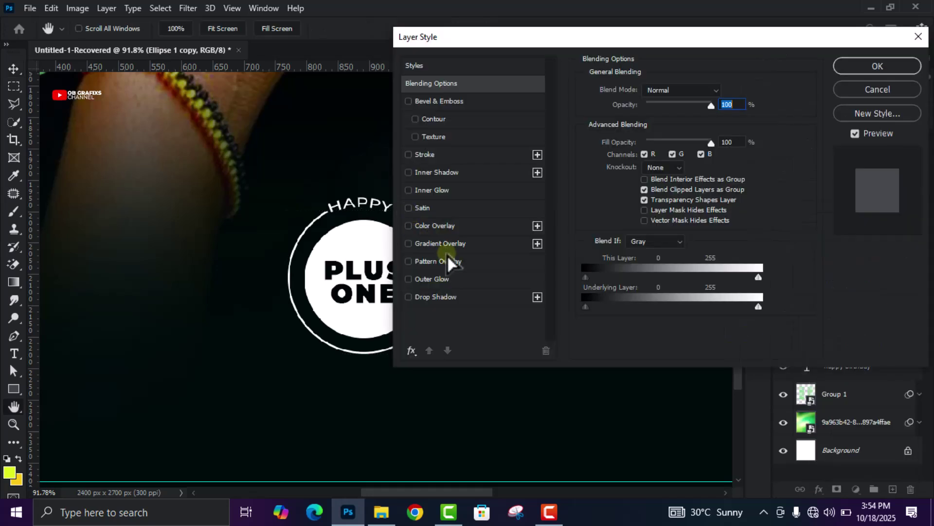
pyautogui.click(452, 226)
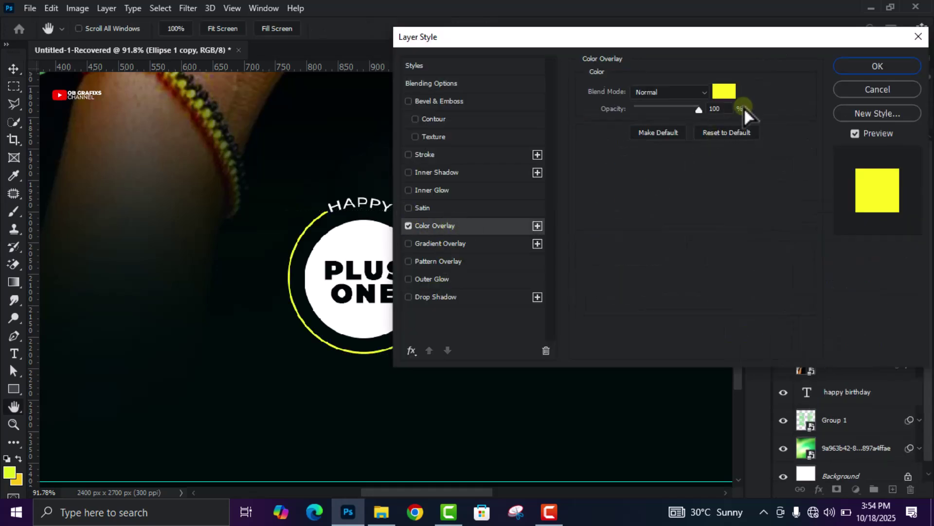
pyautogui.click(724, 91)
pyautogui.write('BF')
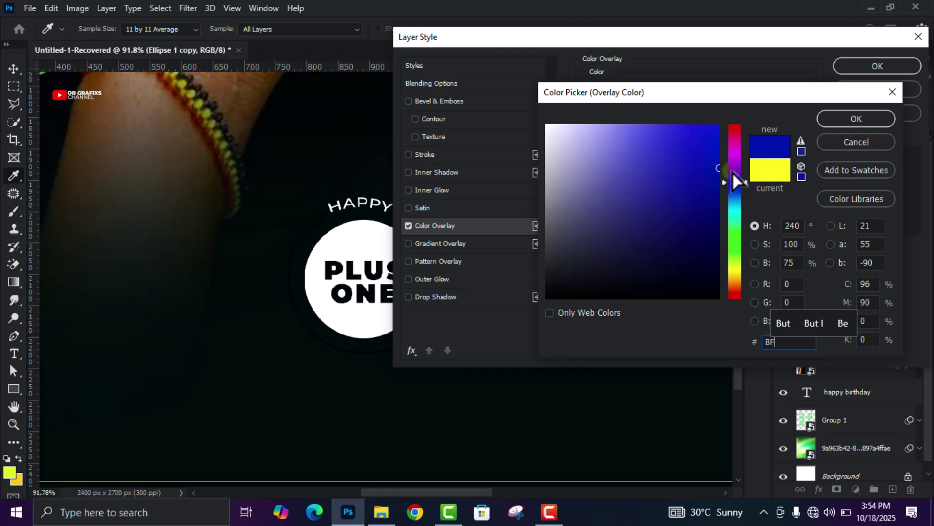
pyautogui.write('F5B')
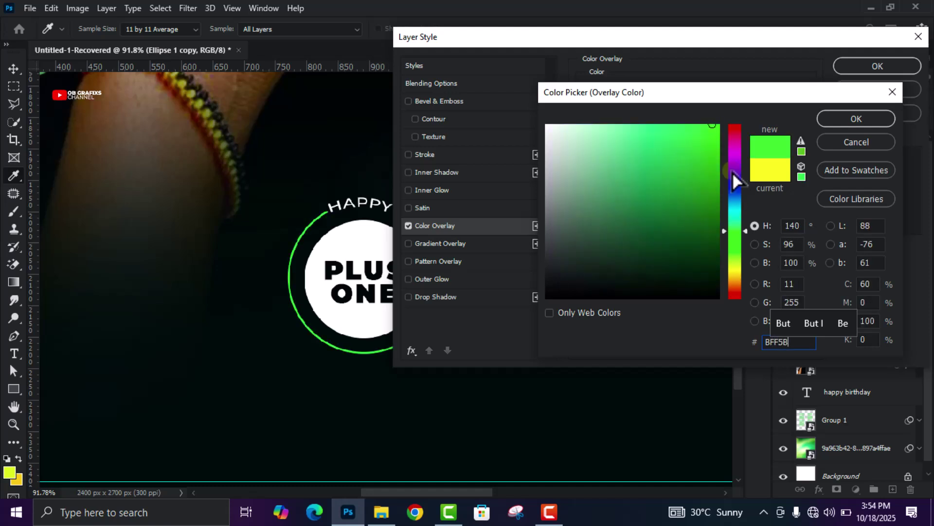
pyautogui.write('1')
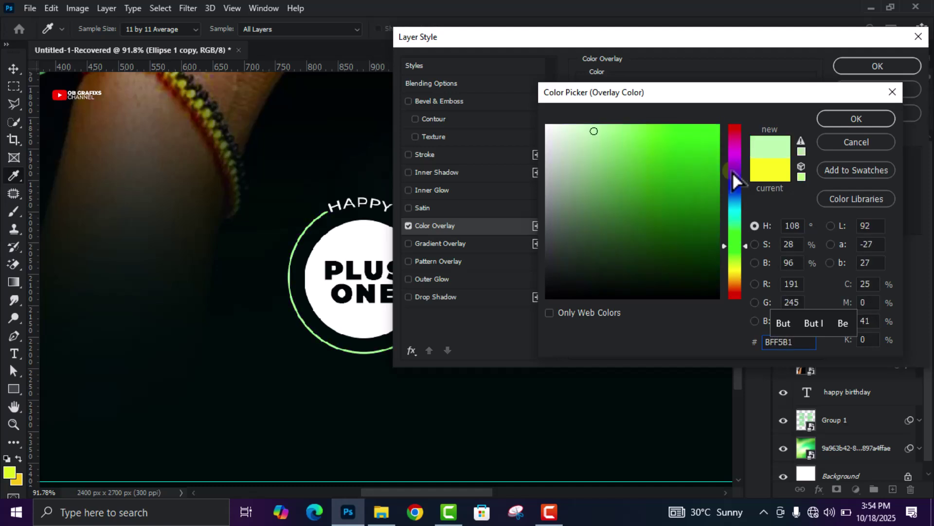
pyautogui.click(862, 118)
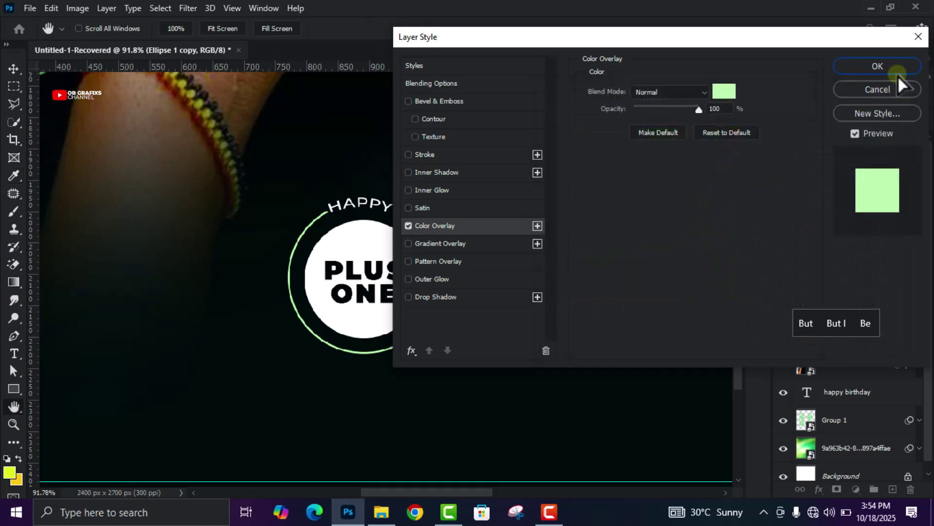
pyautogui.click(896, 69)
pyautogui.scroll(-8, 503, 265)
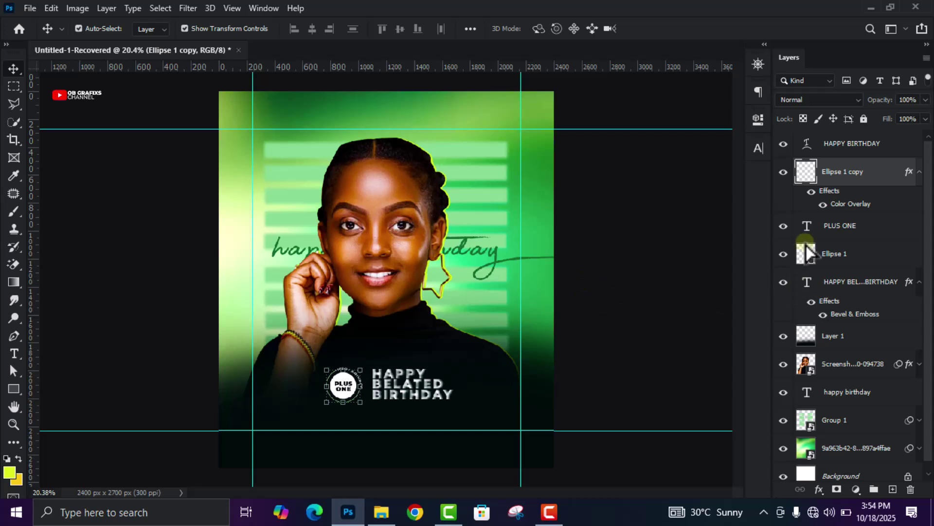
pyautogui.click(920, 172)
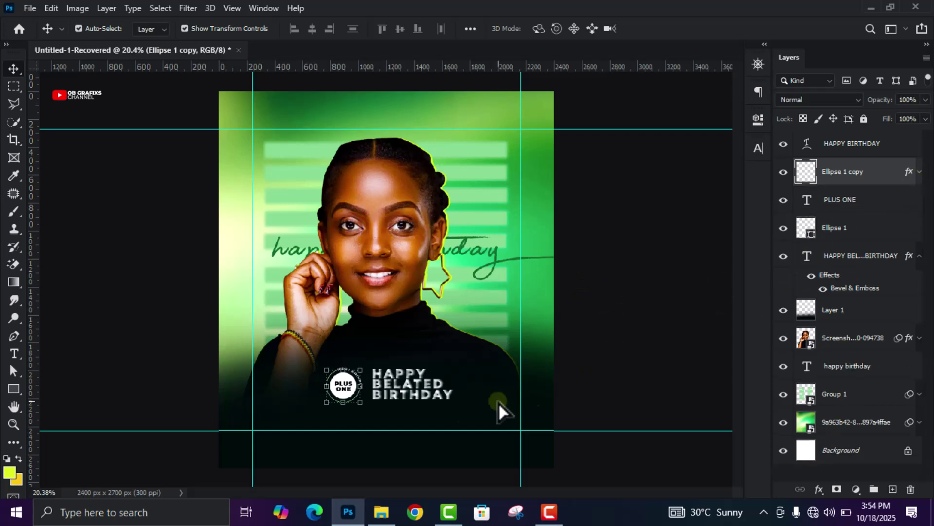
# Collapse the title's effects, select all badge and HAPPY BELATED BIRTHDAY layers together, and shift them slightly left
pyautogui.click(416, 381)
pyautogui.scroll(2, 389, 399)
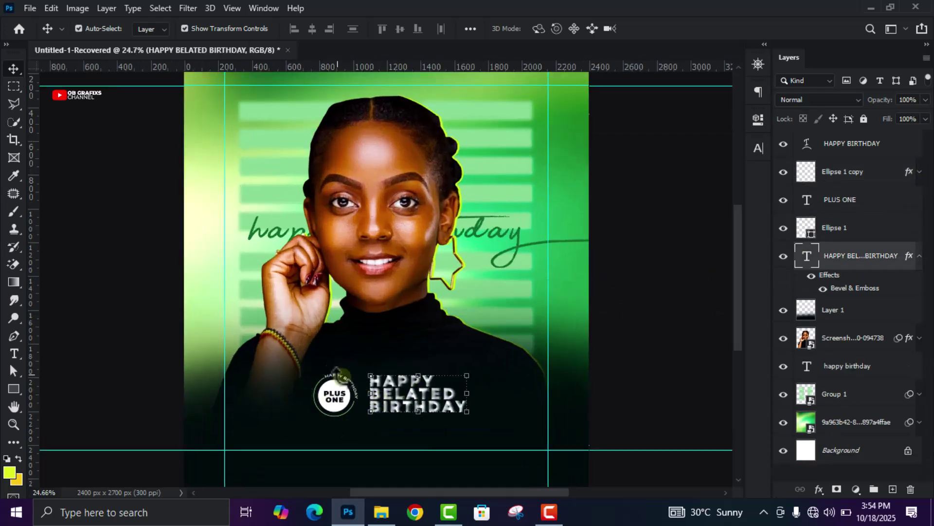
pyautogui.click(919, 256)
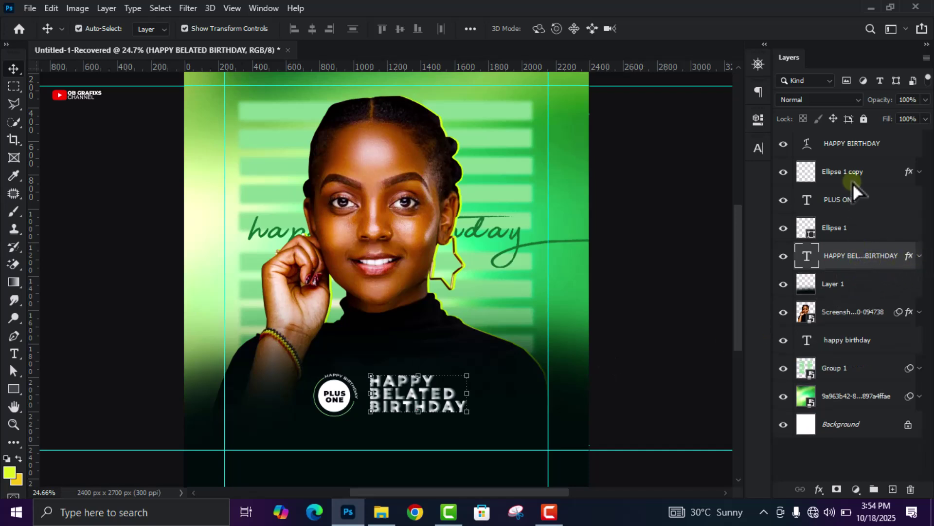
pyautogui.keyDown('shift'); pyautogui.click(852, 145); pyautogui.keyUp('shift')
pyautogui.moveTo(411, 404)
pyautogui.mouseDown()
pyautogui.moveTo(397, 406)
pyautogui.moveTo(405, 406)
pyautogui.mouseUp()
# Draw a wide paragraph text box below the badge and title, with the text size set to 12 pt
pyautogui.scroll(-2, 544, 334)
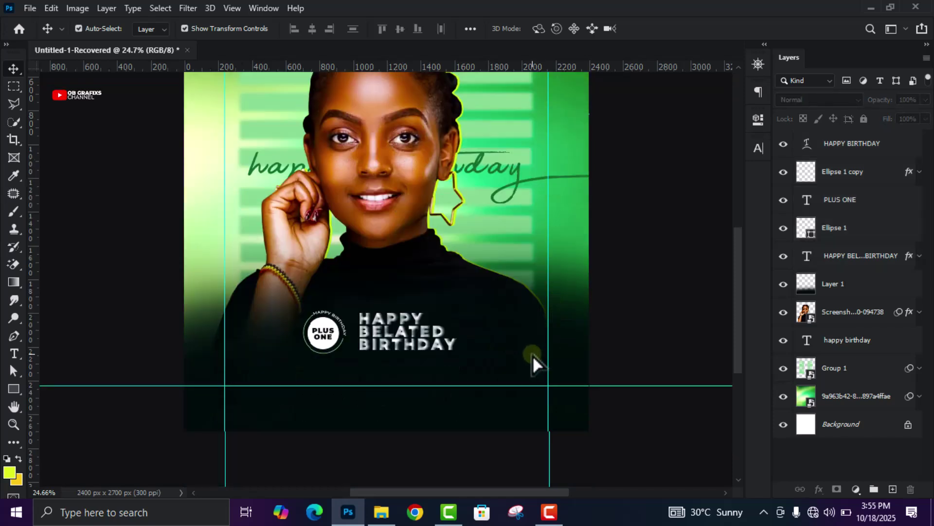
pyautogui.click(14, 353)
pyautogui.moveTo(252, 367); pyautogui.dragTo(516, 410)
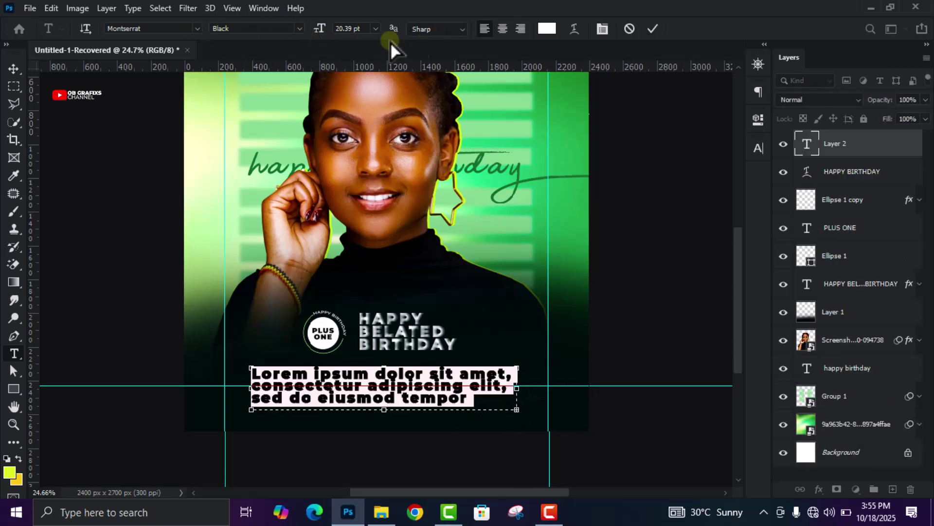
pyautogui.click(375, 28)
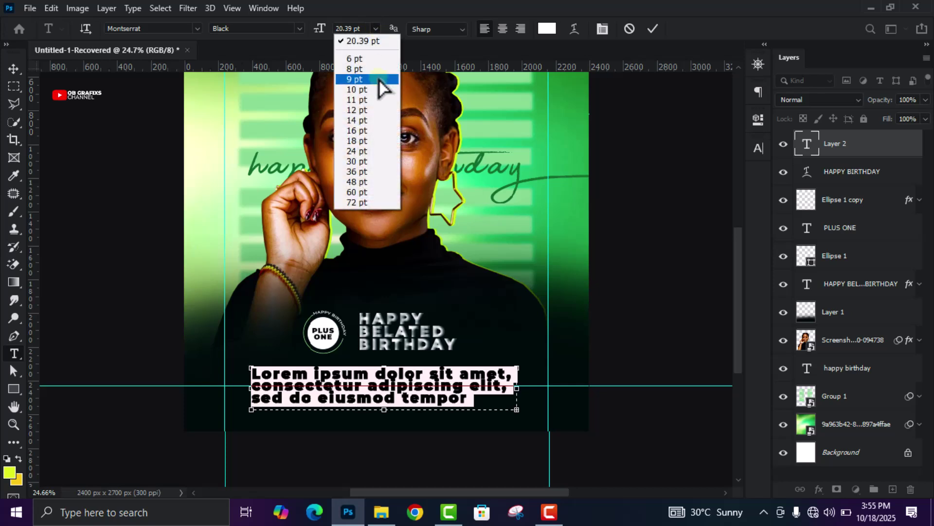
pyautogui.click(369, 111)
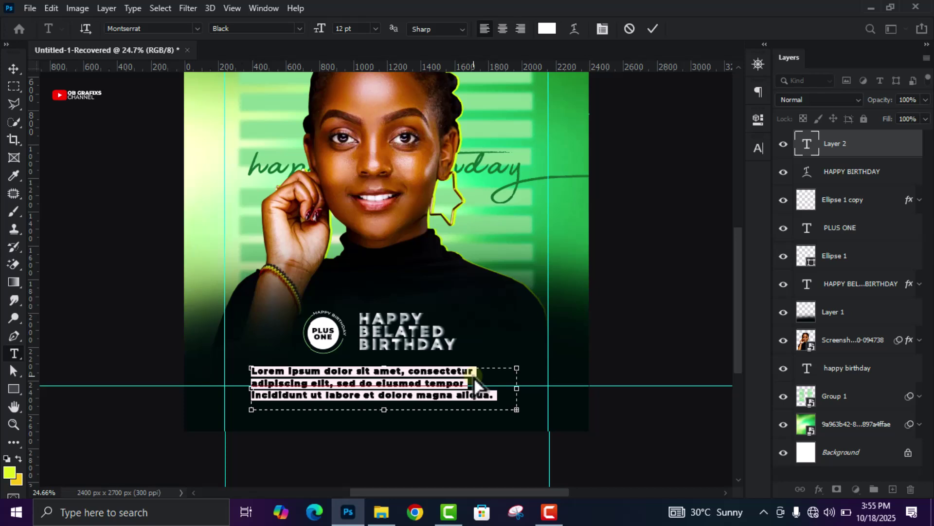
# Enter "May this your new birthday bring you so much joy and peace." and, on a new line, "Every goo thing you wish for shall come to pass"
pyautogui.write('May this your new birthday')
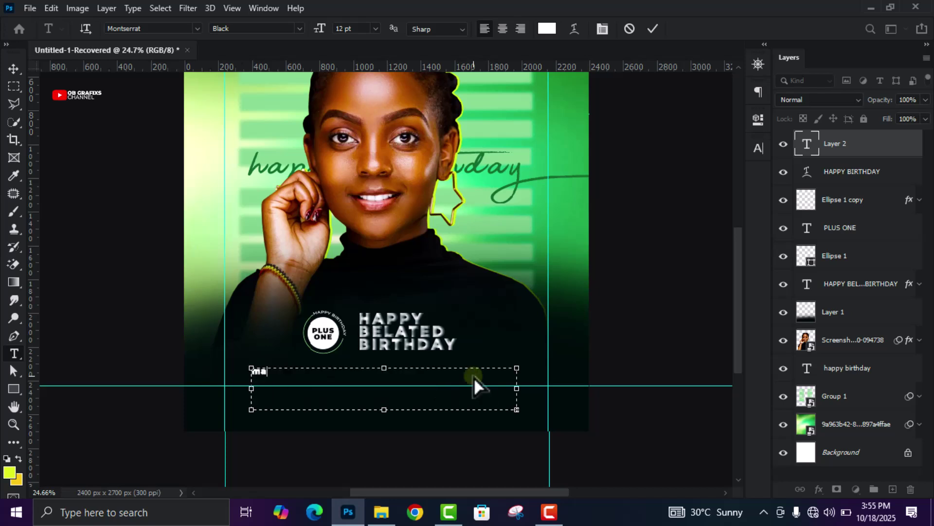
pyautogui.write(' bring you so much joy and happ')
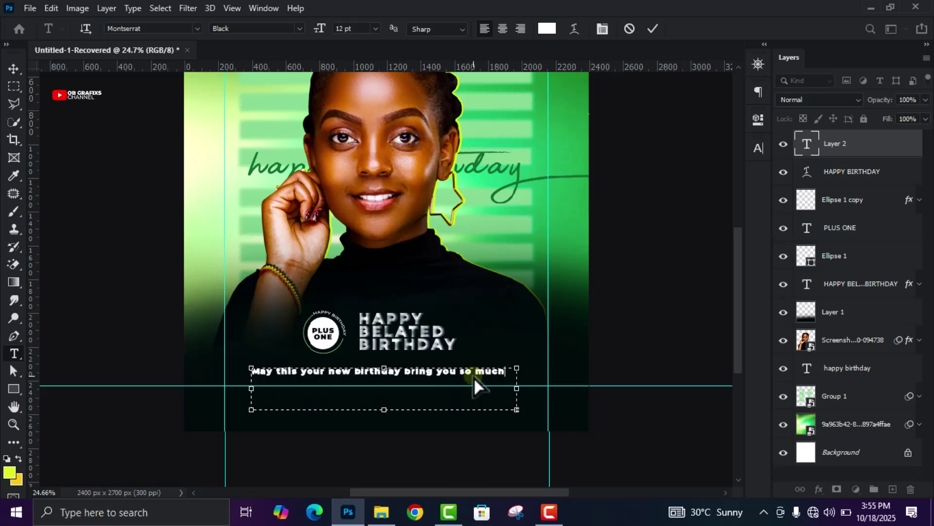
pyautogui.press('BackSpace')
pyautogui.press('BackSpace')
pyautogui.press('BackSpace')
pyautogui.press('BackSpace')
pyautogui.write('peace.')
pyautogui.press('Return')
pyautogui.write('Every goo thing you wish for shall come to pass')
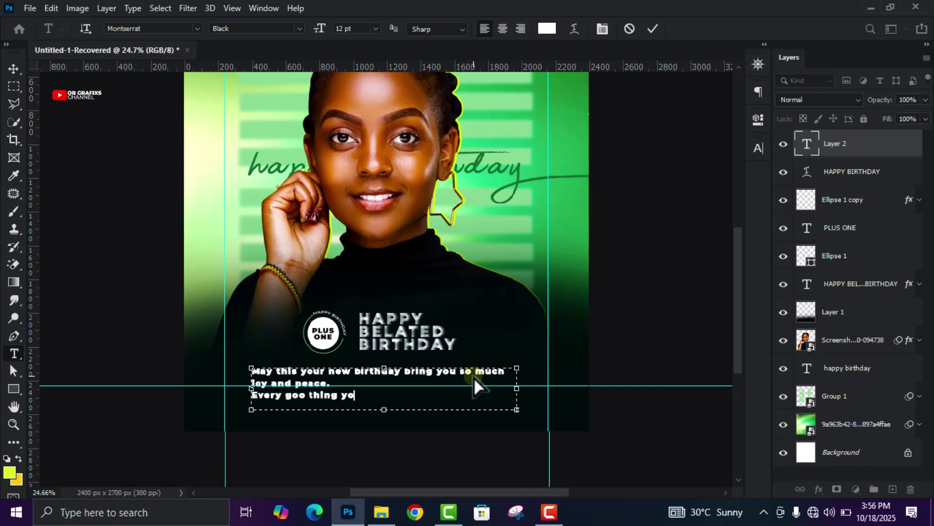
# Widen the message's text box, set its text to Montserrat Bold at 11 pt, and centre-align it
pyautogui.hotkey('ctrl', 'a')
pyautogui.hotkey('ctrl', 't')
pyautogui.moveTo(517, 388); pyautogui.dragTo(595, 388)
pyautogui.click(714, 167)
pyautogui.click(709, 308)
pyautogui.click(502, 28)
# Colour the birthday message pale yellow-green and commit the text edit
pyautogui.click(547, 28)
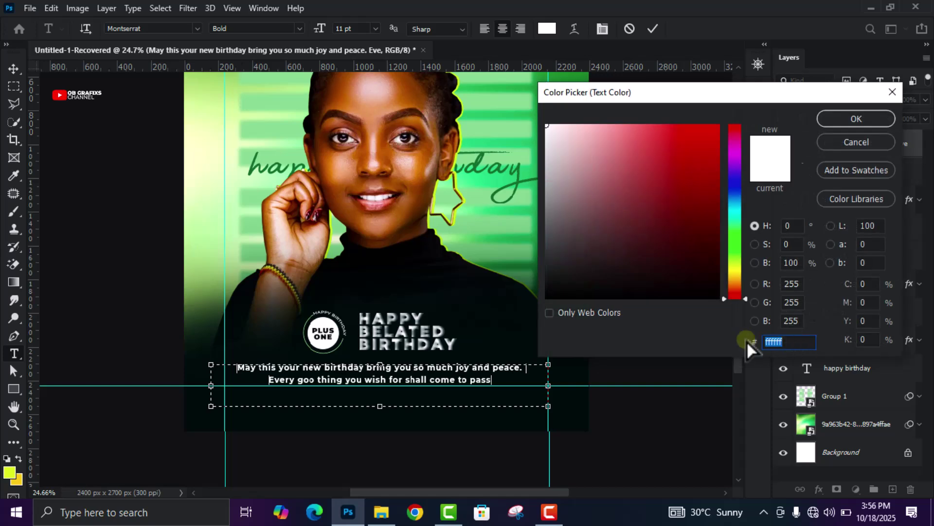
pyautogui.click(654, 299)
pyautogui.press('Return')
pyautogui.hotkey('ctrl', 'Return')
pyautogui.press('v')
pyautogui.hotkey('ctrl', '0')
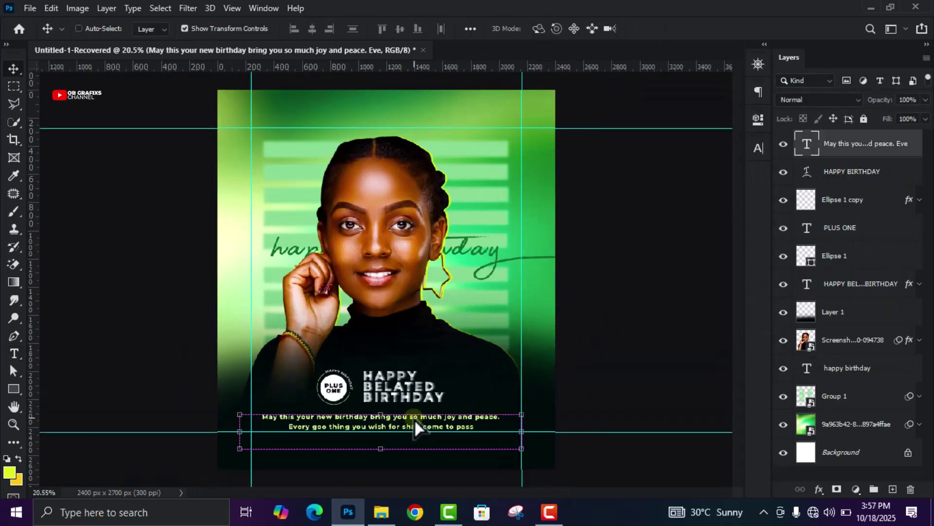
# Duplicate the message text to the top of the flyer and replace the copy's wording with "HAPPY BIRTHDAY"
pyautogui.hotkey('ctrl', 'j')
pyautogui.moveTo(416, 419); pyautogui.dragTo(416, 126)
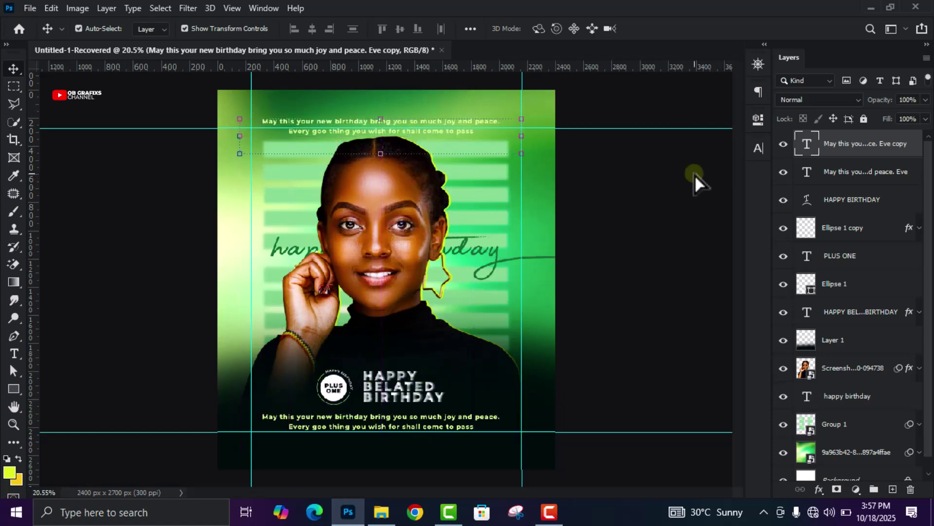
pyautogui.doubleClick(809, 144)
pyautogui.write('HAPPY BIRTHDAY')
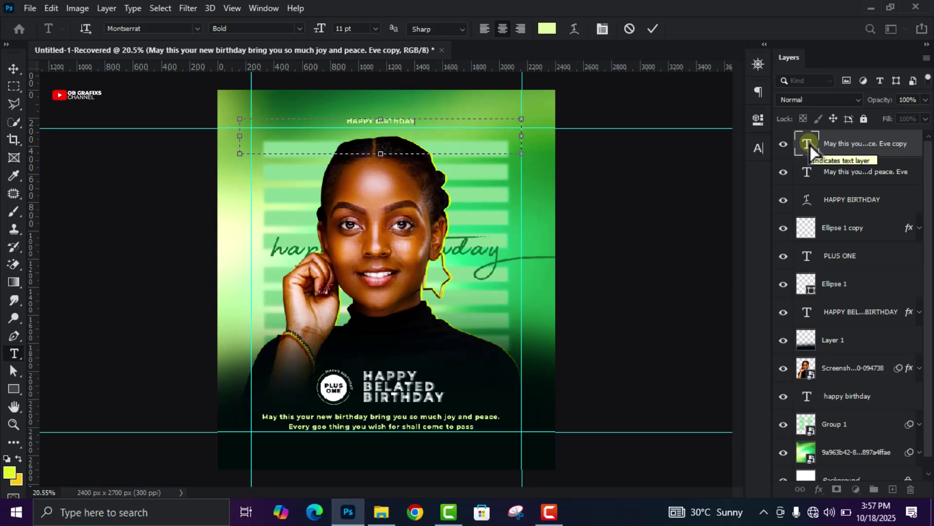
pyautogui.click(653, 29)
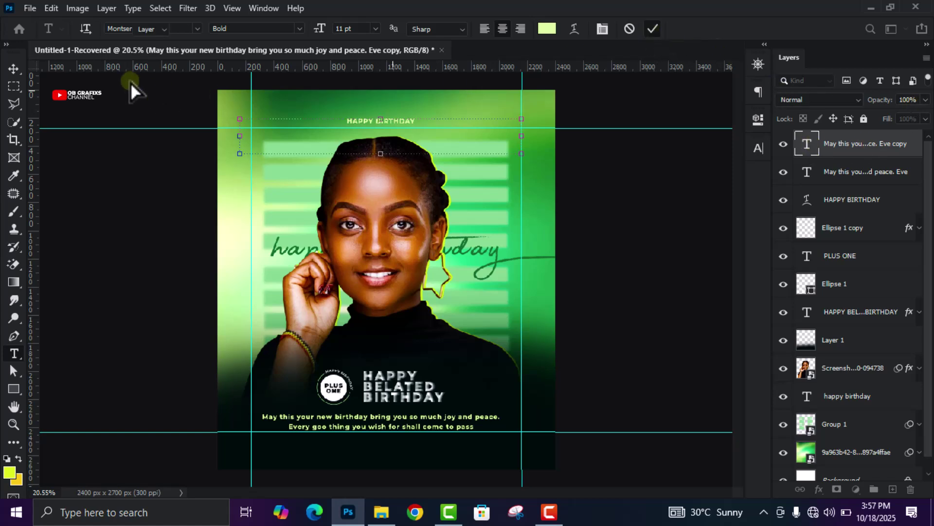
pyautogui.click(13, 69)
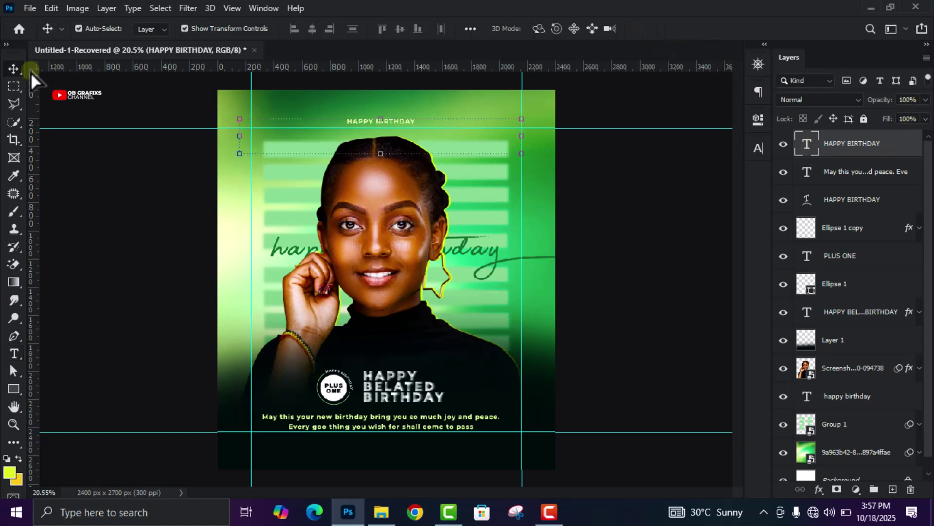
# Set the top HAPPY BIRTHDAY text to 14 pt and widen its tracking until it nearly fills its text box on one line
pyautogui.doubleClick(800, 144)
pyautogui.click(759, 148)
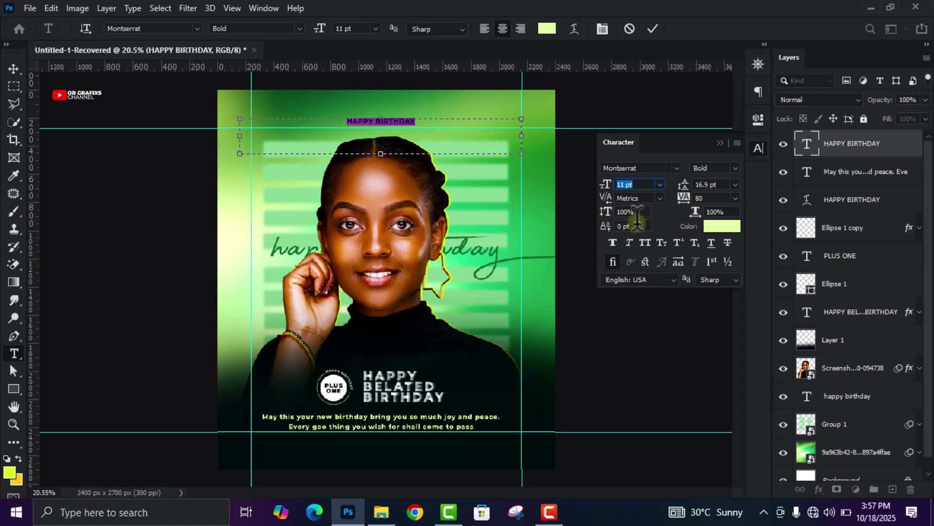
pyautogui.click(703, 198)
pyautogui.scroll(5, 703, 198)
pyautogui.scroll(4, 703, 198)
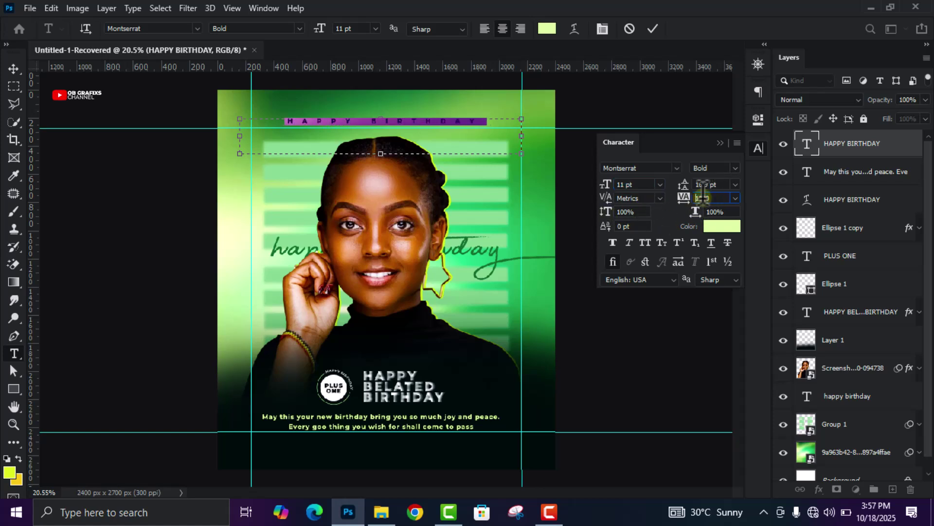
pyautogui.click(628, 184)
pyautogui.scroll(3, 630, 184)
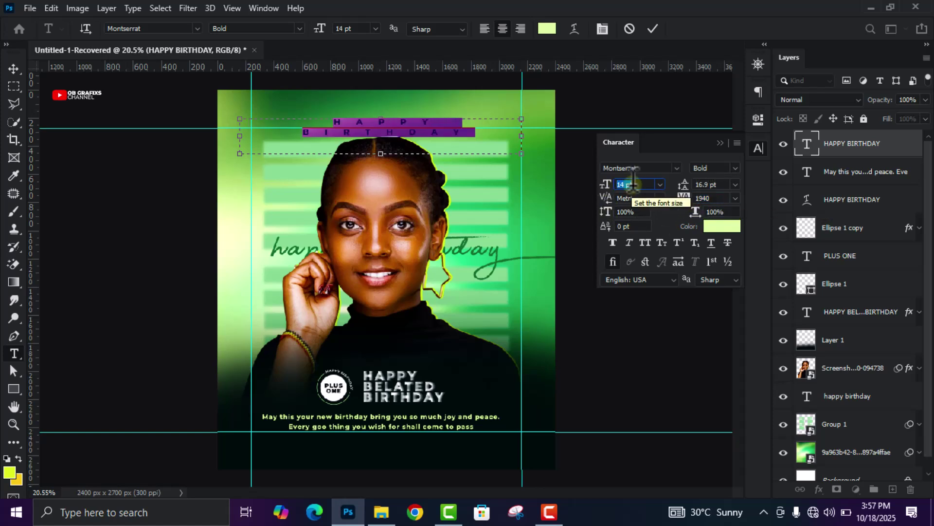
pyautogui.click(703, 197)
pyautogui.scroll(-4, 703, 197)
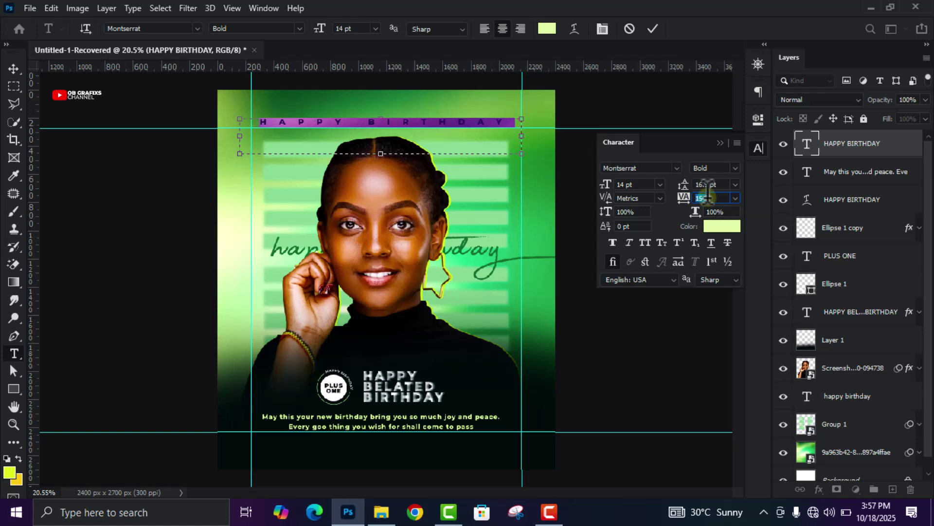
# Colour the top HAPPY BIRTHDAY text white and move it down to just below the upper horizontal guide
pyautogui.click(721, 226)
pyautogui.click(547, 118)
pyautogui.click(853, 119)
pyautogui.click(652, 30)
pyautogui.press('v')
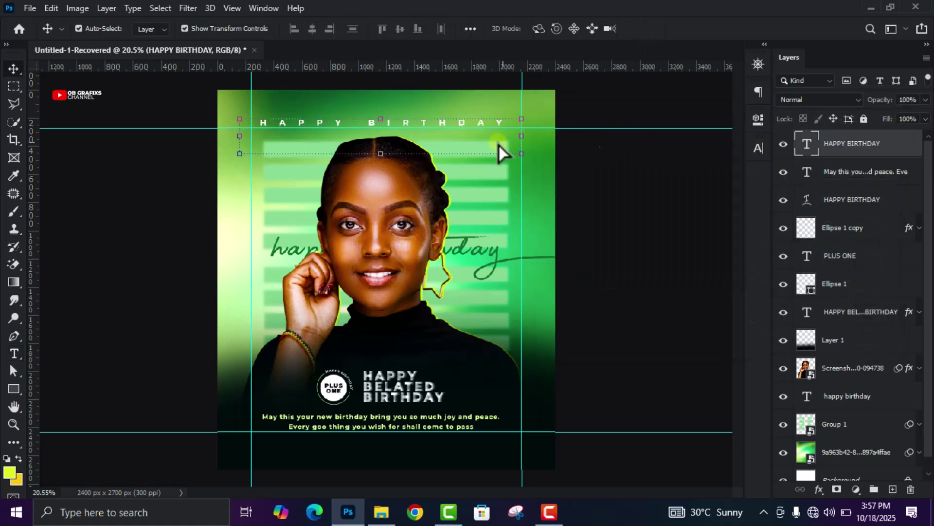
pyautogui.moveTo(439, 114); pyautogui.dragTo(439, 123)
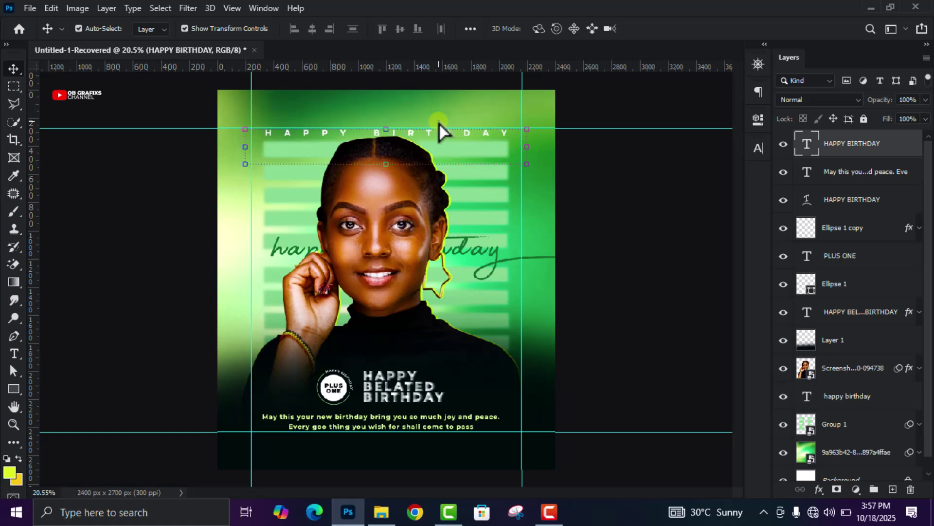
pyautogui.click(620, 238)
pyautogui.scroll(-1, 461, 328)
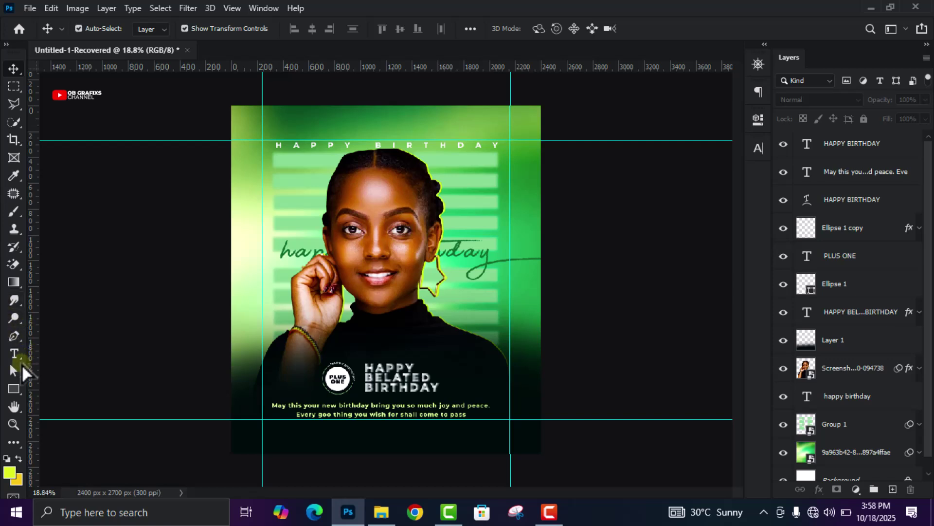
# Add a new layer for the Brush tool and set the foreground colour to #000f0e, sampled from the flyer's dark lower area
pyautogui.click(13, 212)
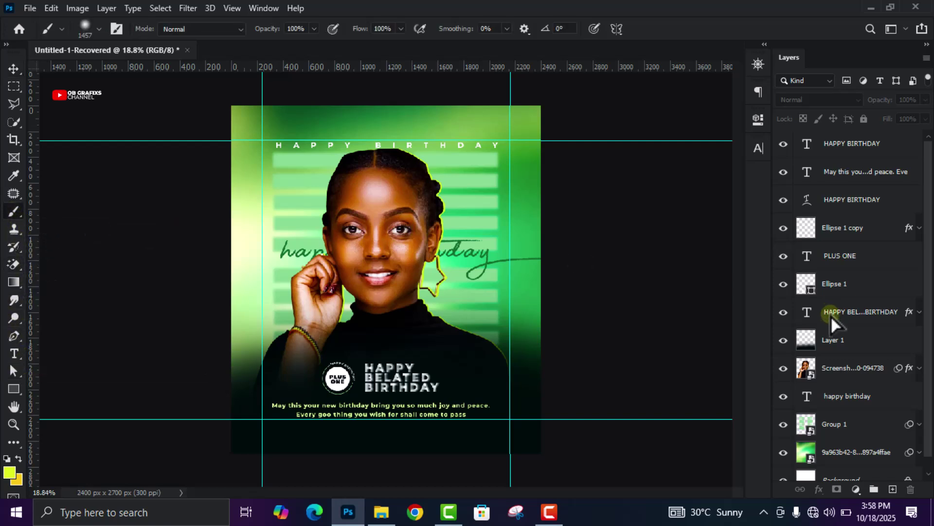
pyautogui.click(893, 488)
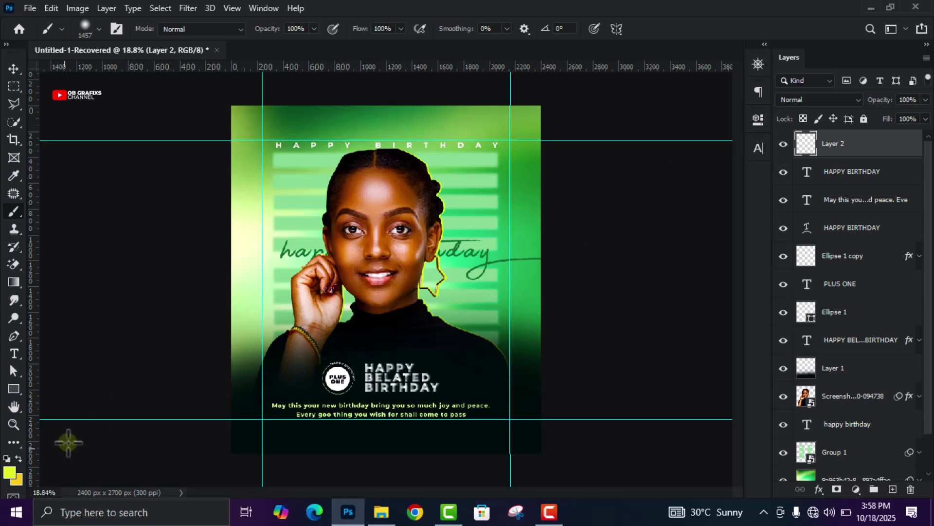
pyautogui.click(9, 473)
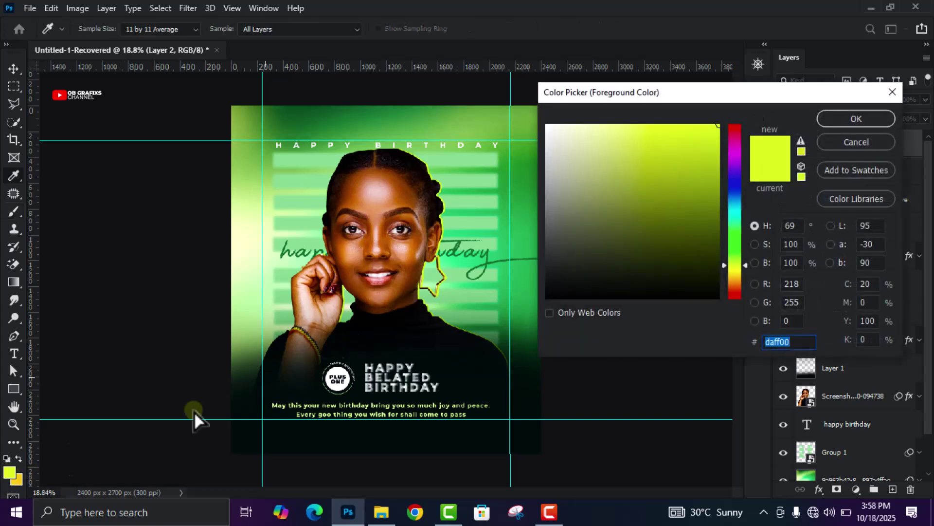
pyautogui.click(276, 431)
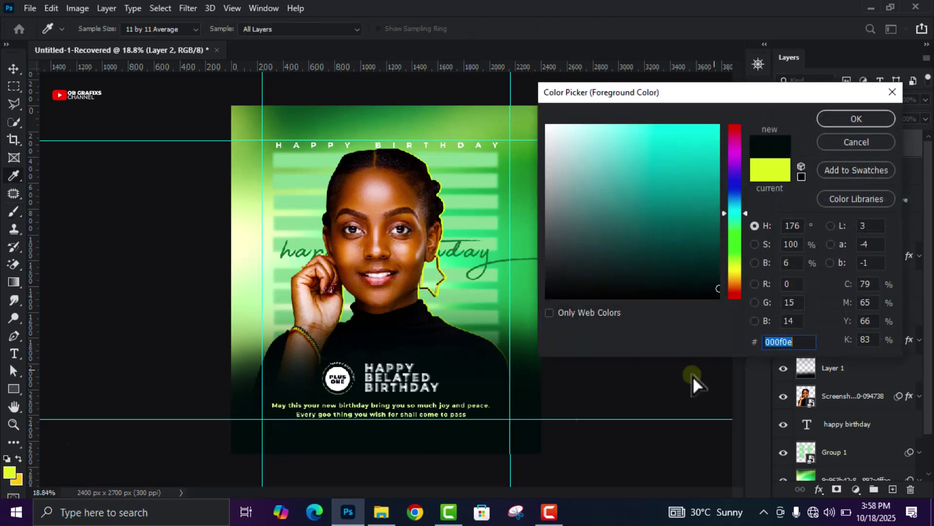
pyautogui.click(853, 118)
# Set up the Brush tool with the Hard Round preset at 14 px and 100% hardness
pyautogui.press('b')
pyautogui.rightClick(384, 258)
pyautogui.moveTo(518, 283)
pyautogui.mouseDown()
pyautogui.moveTo(526, 287)
pyautogui.moveTo(455, 287)
pyautogui.mouseUp()
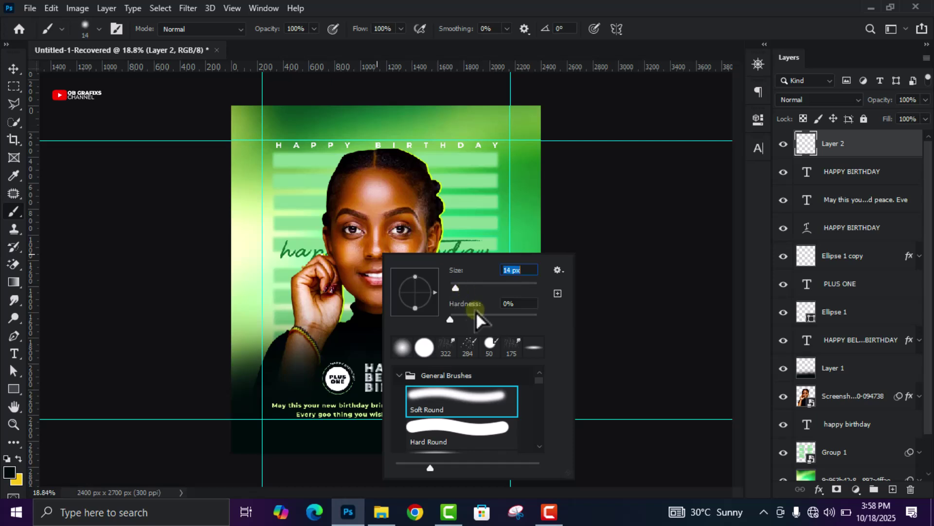
pyautogui.click(445, 433)
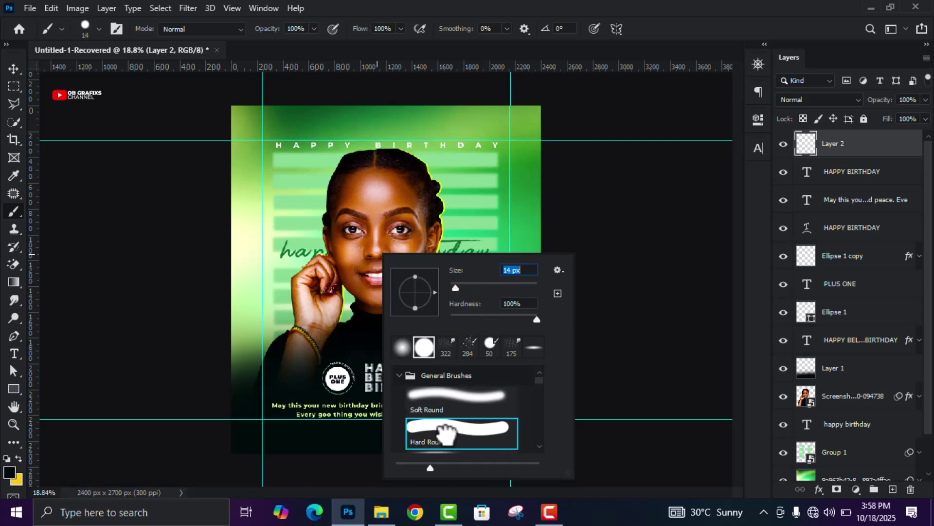
pyautogui.click(667, 21)
# Paint a short curved dark stroke just outside the sleeve edge, beside the portrait's bracelet
pyautogui.scroll(3, 310, 348)
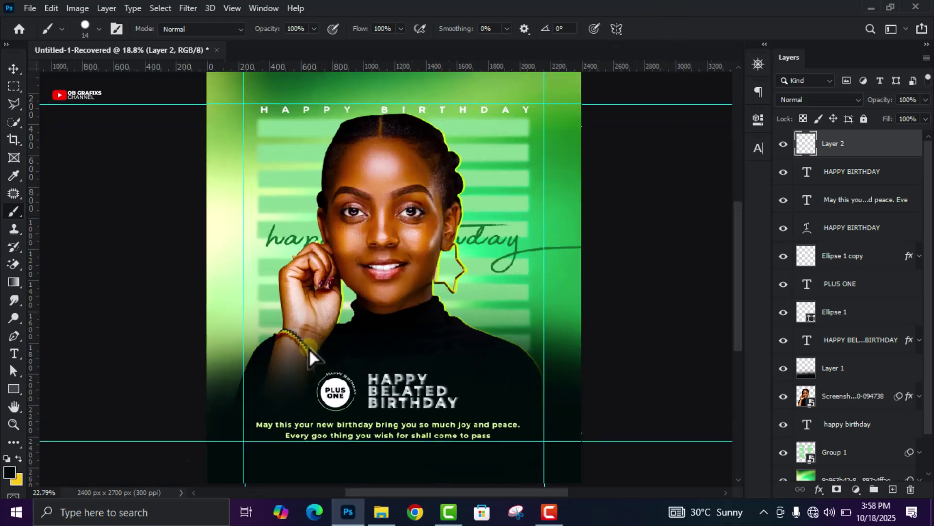
pyautogui.scroll(2, 270, 390)
pyautogui.scroll(2, 210, 351)
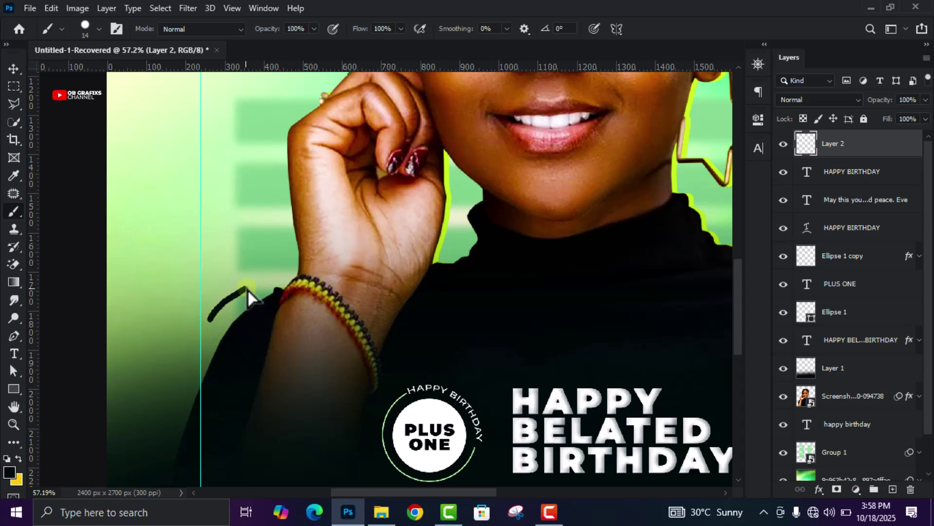
pyautogui.scroll(-6, 264, 287)
pyautogui.scroll(-1, 331, 108)
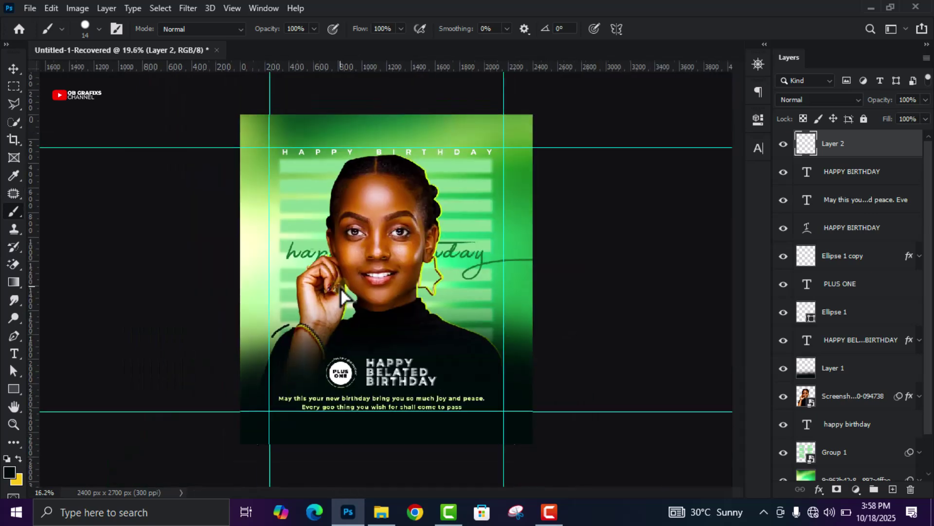
# Paint dark accent strokes on the striped background, beside the hair above the ear on the raised-hand side
pyautogui.scroll(5, 329, 205)
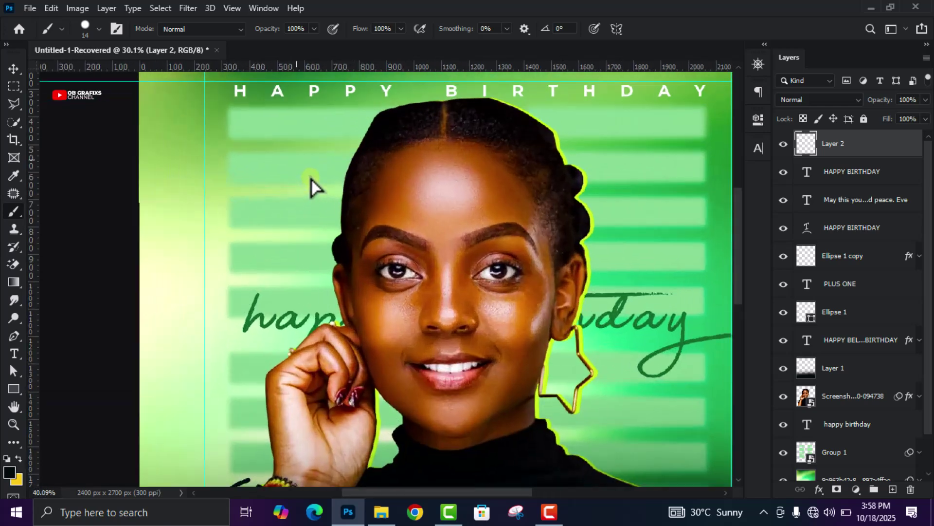
pyautogui.scroll(3, 329, 217)
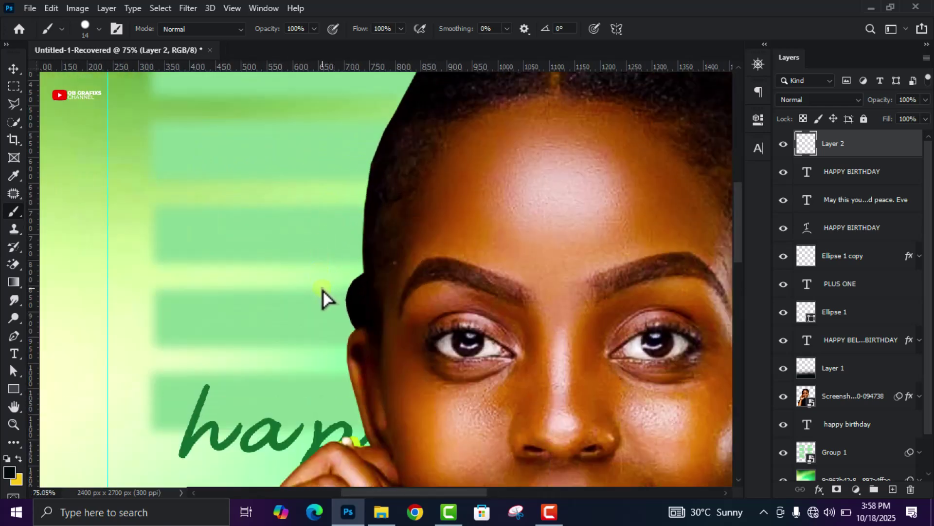
pyautogui.moveTo(327, 281)
pyautogui.mouseDown()
pyautogui.moveTo(350, 264)
pyautogui.moveTo(347, 208)
pyautogui.mouseUp()
# Nudge the layer of brushed accent strokes slightly right and down, closer to the portrait, and deselect it
pyautogui.click(14, 68)
pyautogui.scroll(-10, 266, 258)
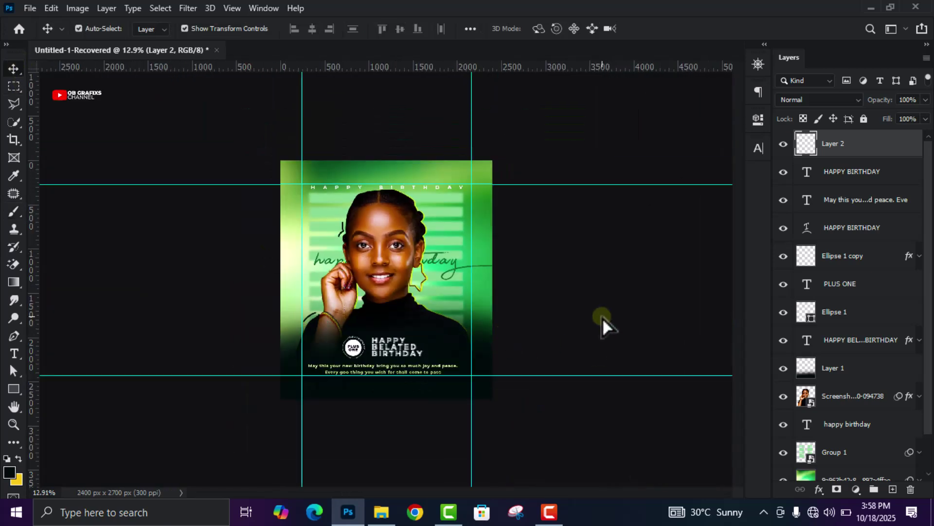
pyautogui.scroll(3, 386, 280)
pyautogui.click(322, 209)
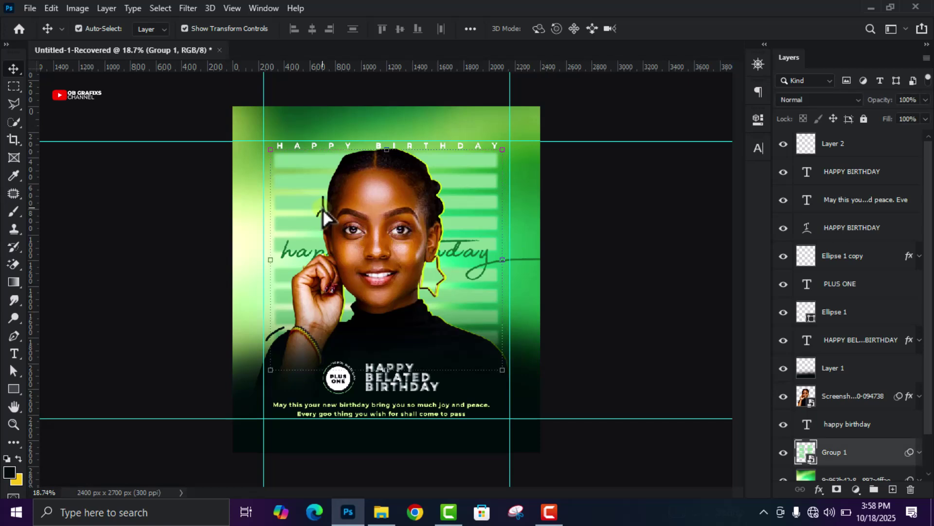
pyautogui.click(323, 209)
pyautogui.hotkey('shift', 'Right')
pyautogui.hotkey('shift', 'Right')
pyautogui.hotkey('shift', 'Down')
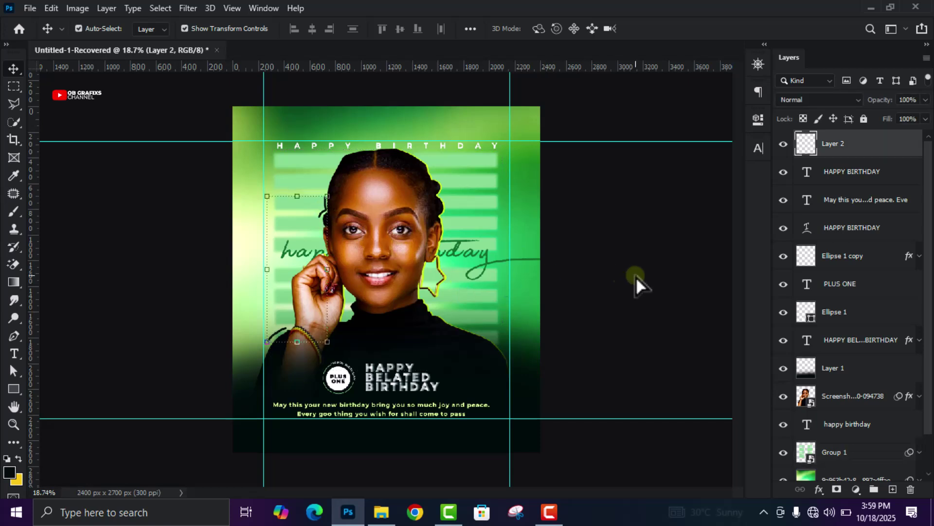
pyautogui.click(613, 276)
# Clear all canvas guides from the finished flyer
pyautogui.scroll(-1, 451, 297)
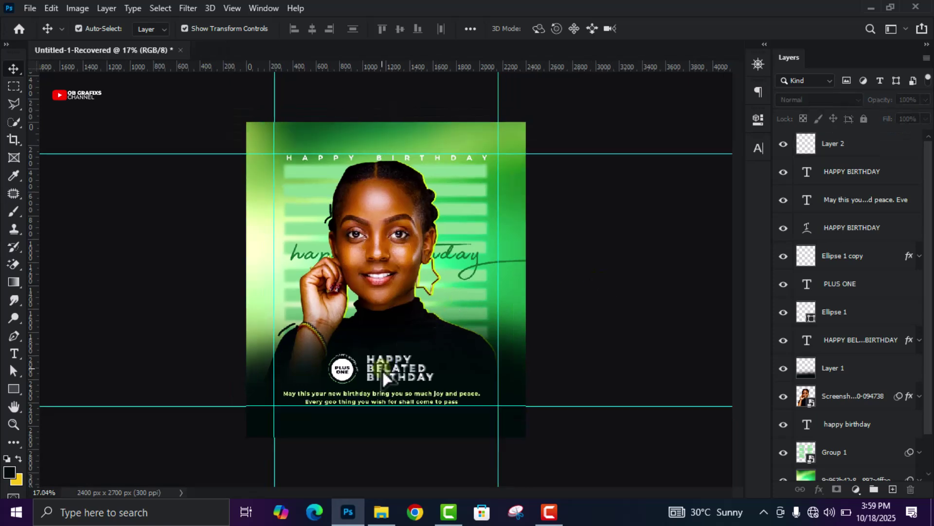
pyautogui.scroll(1, 388, 370)
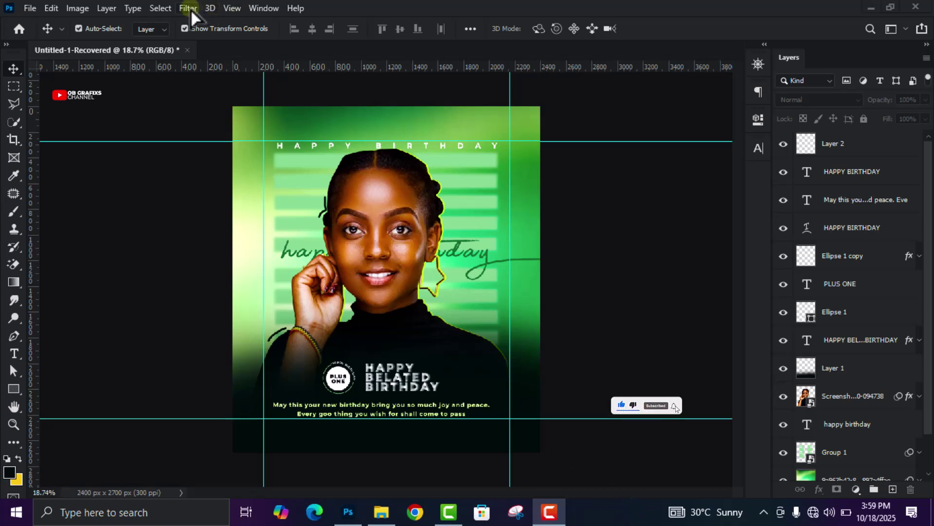
pyautogui.click(232, 9)
pyautogui.click(270, 392)
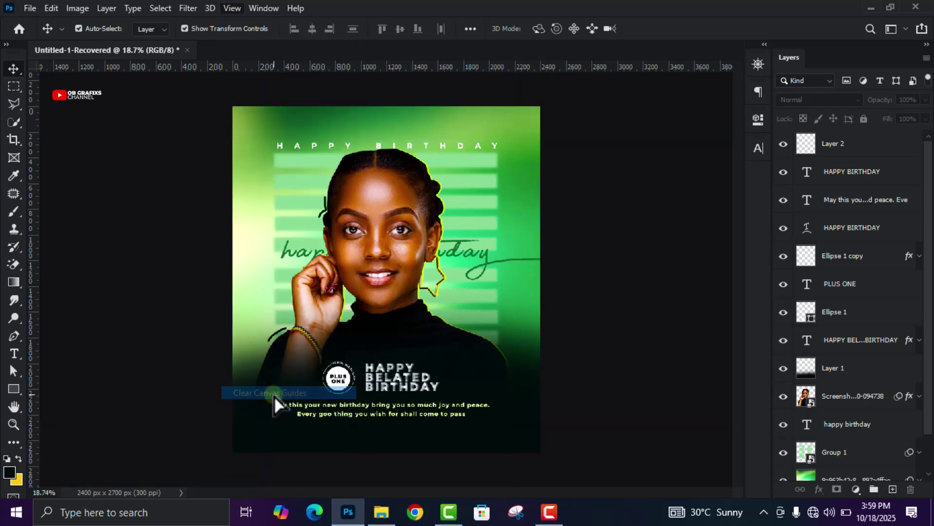